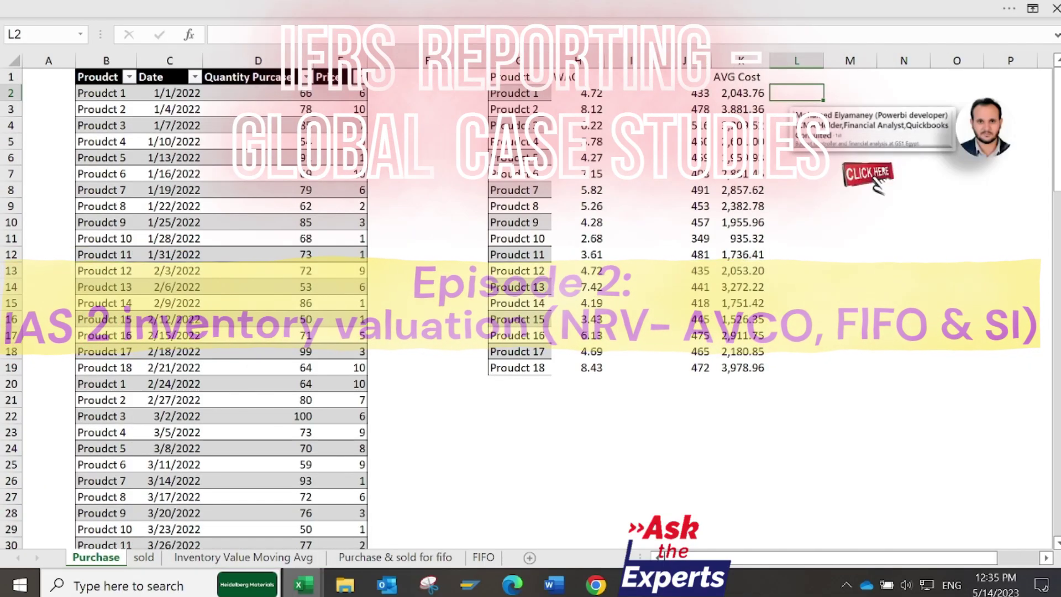
Step: Switch from the Excel inventory workbook to the IAS 2 Inventories PDF in Edge
click(511, 584)
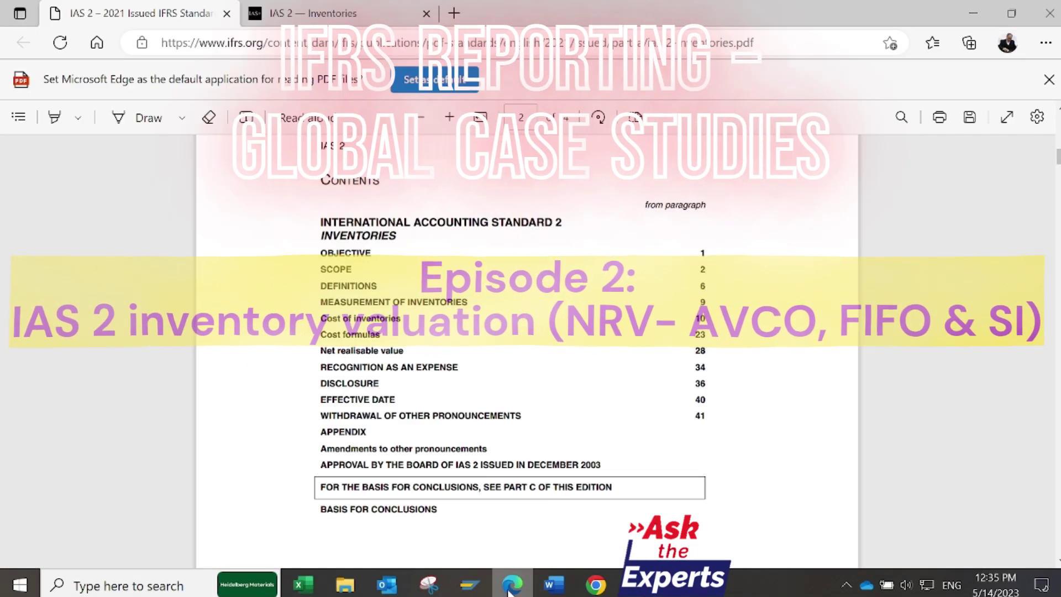
click(352, 17)
scroll(525, 414, down, 8)
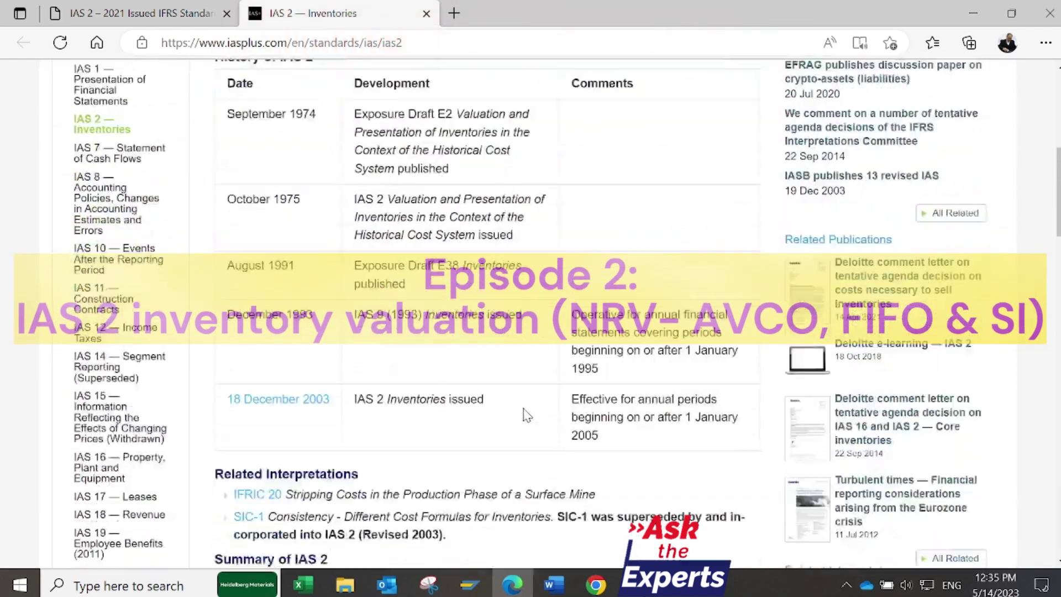
scroll(525, 415, down, 4)
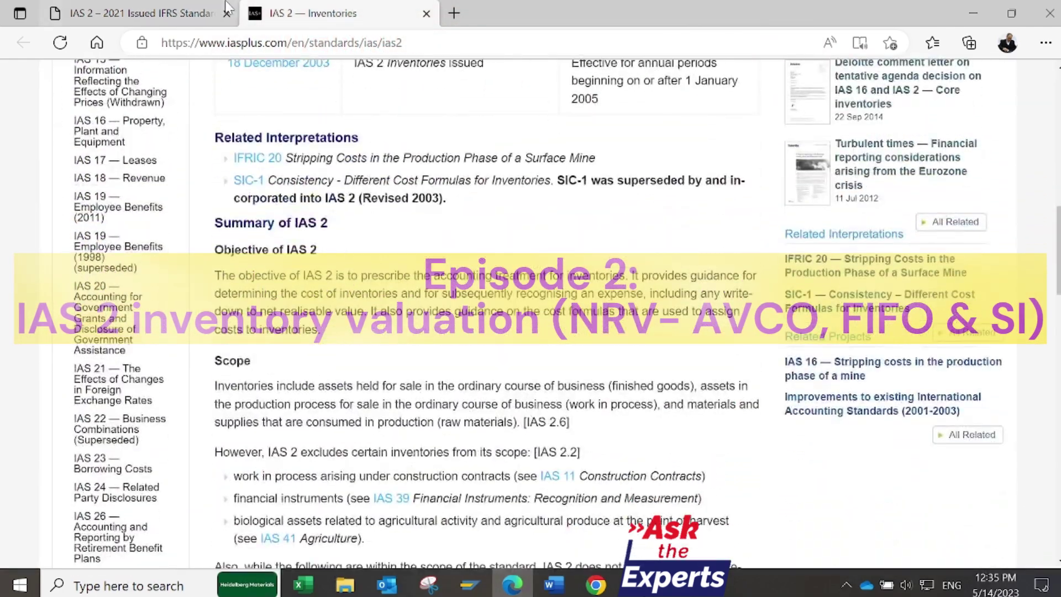
click(177, 16)
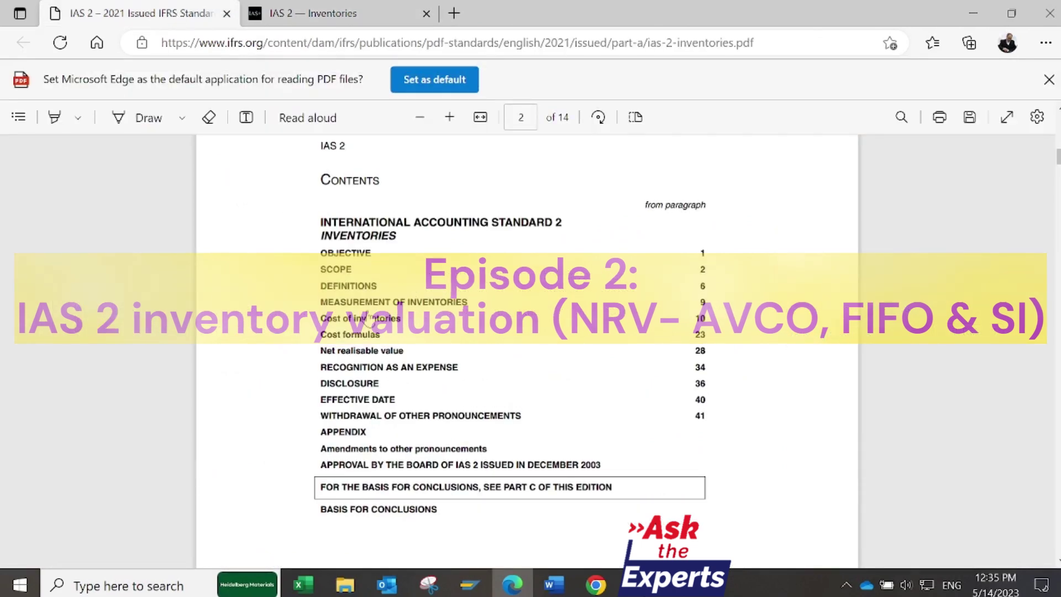
scroll(367, 340, up, 2)
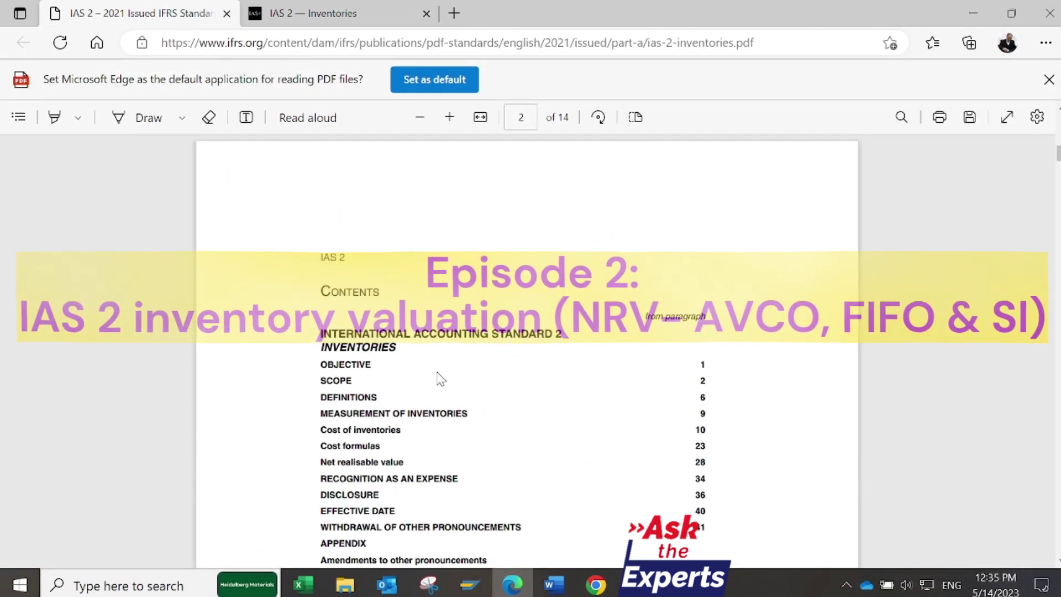
scroll(438, 376, down, 3)
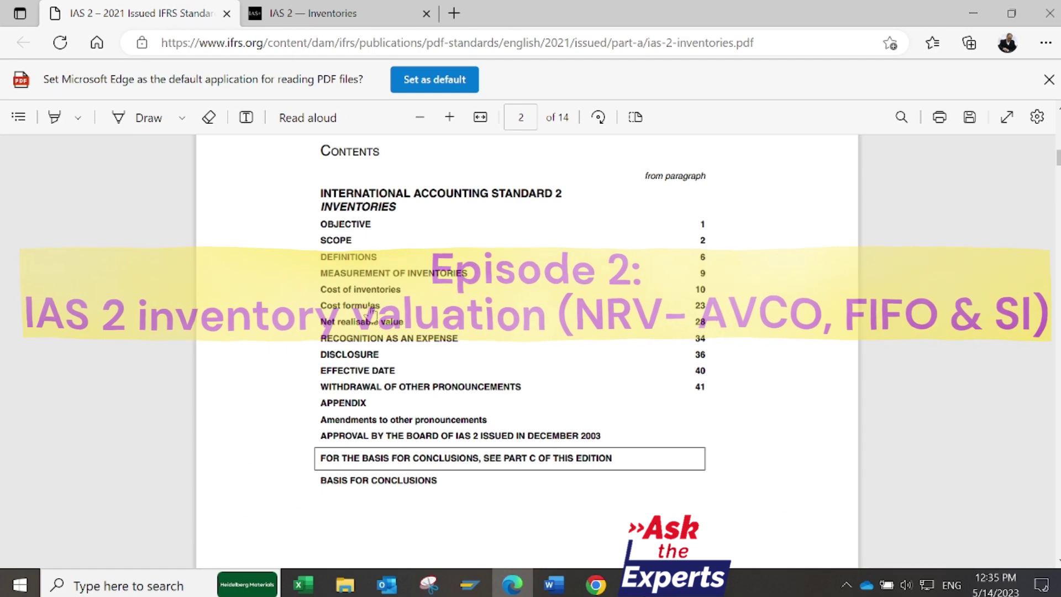
scroll(371, 312, up, 3)
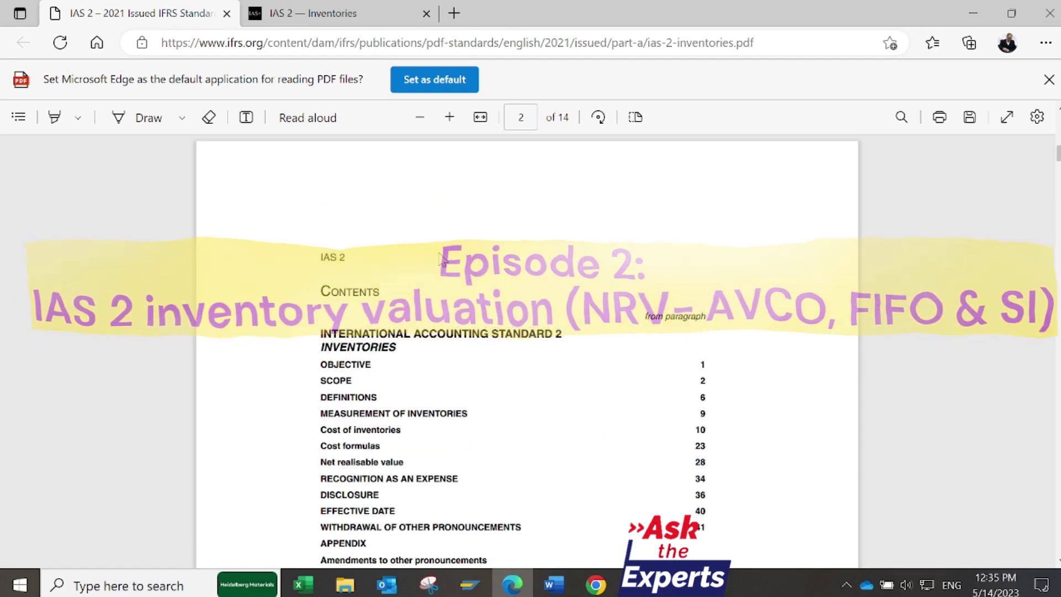
scroll(713, 336, down, 3)
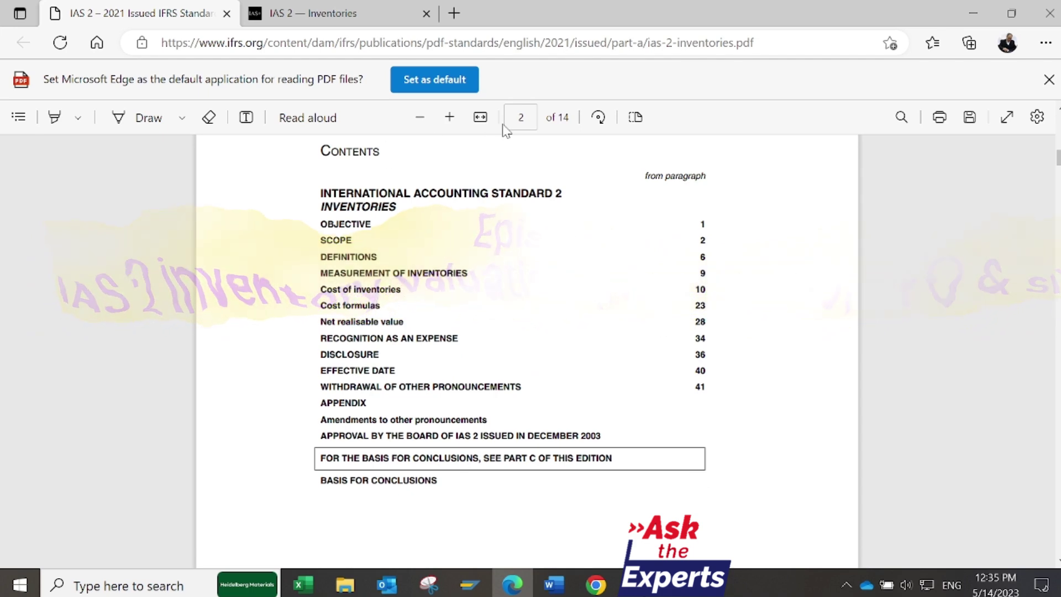
click(522, 116)
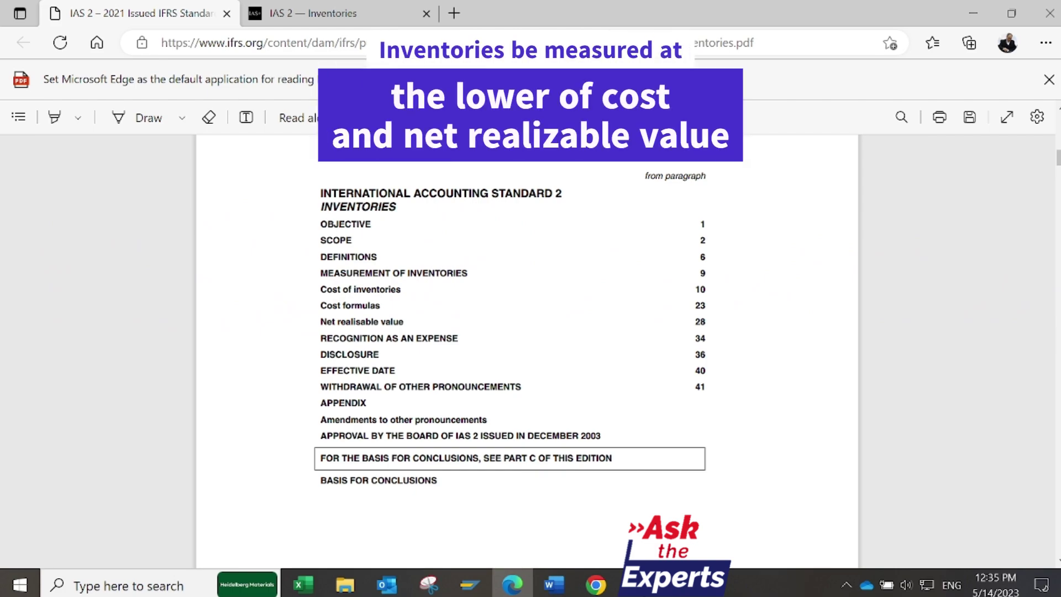
Step: Go to page 8 of the IAS 2 PDF, showing Cost formulas paragraphs 23–27
key(Return)
scroll(600, 242, up, 10)
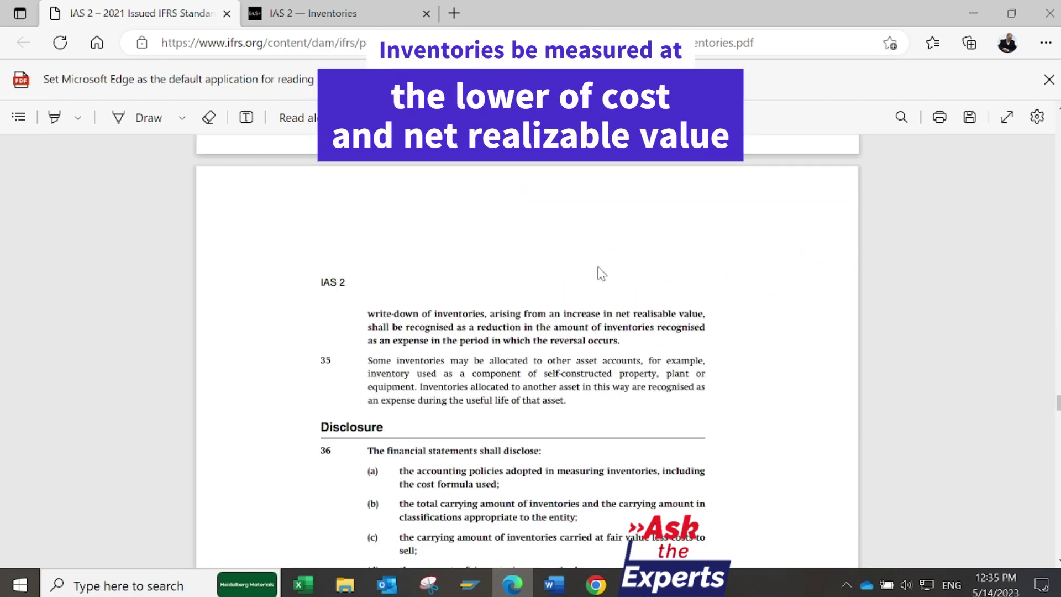
scroll(596, 271, up, 10)
scroll(596, 271, up, 5)
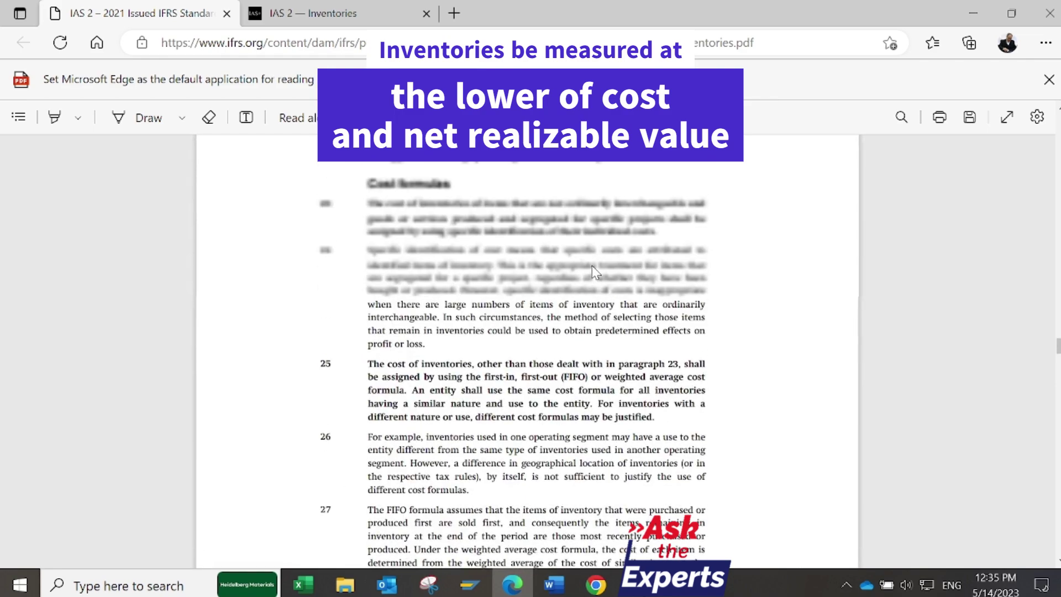
scroll(594, 271, down, 1)
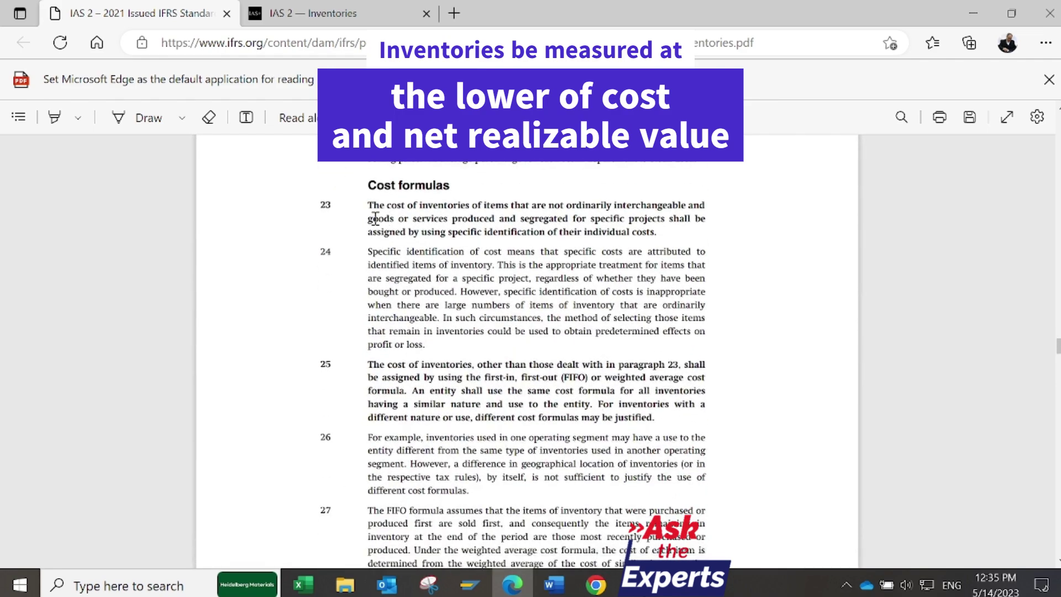
scroll(566, 235, down, 1)
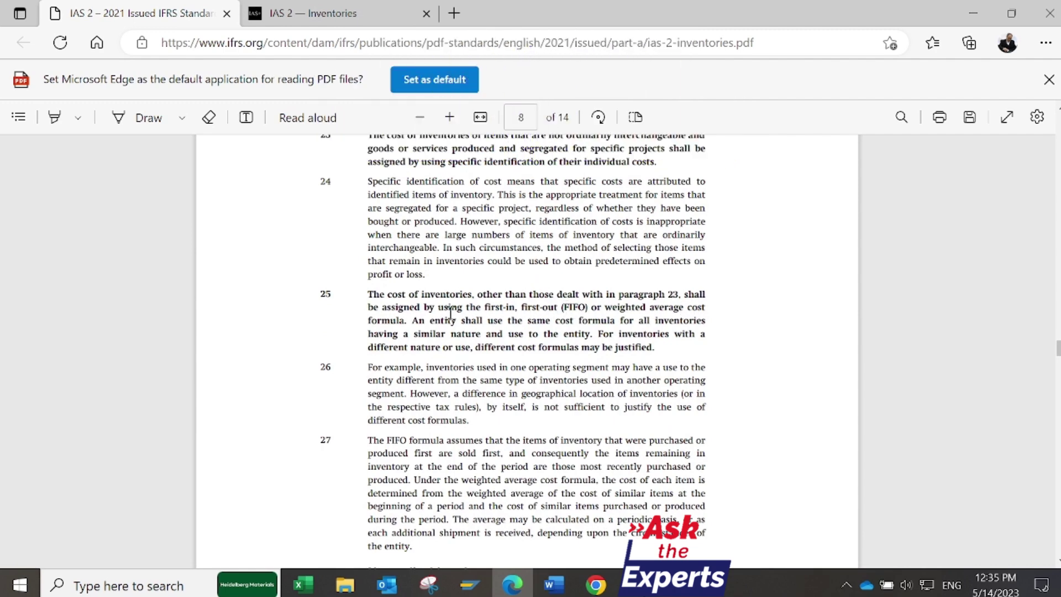
scroll(535, 246, up, 1)
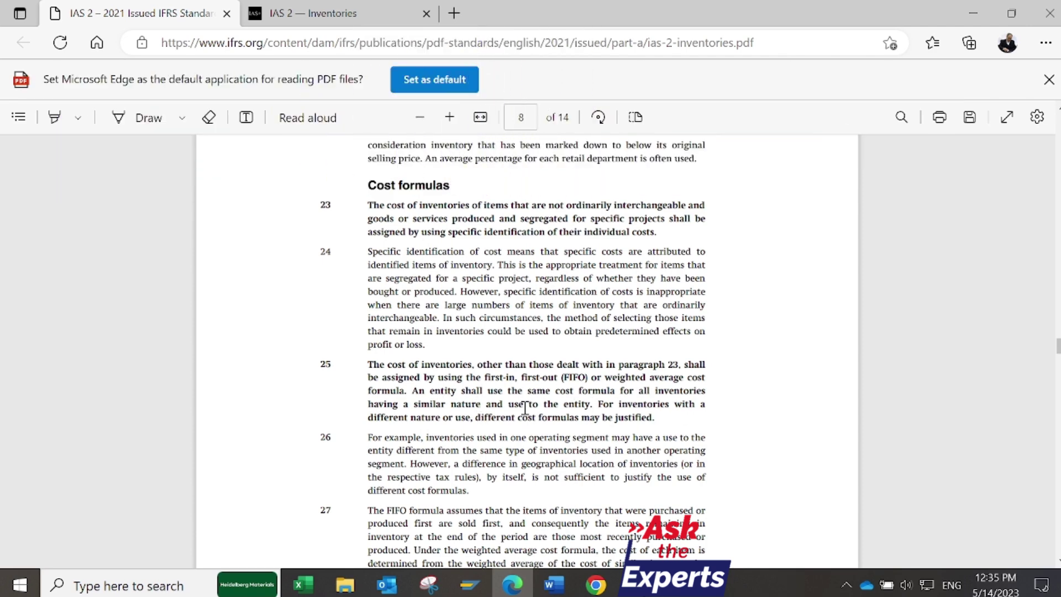
scroll(544, 429, down, 3)
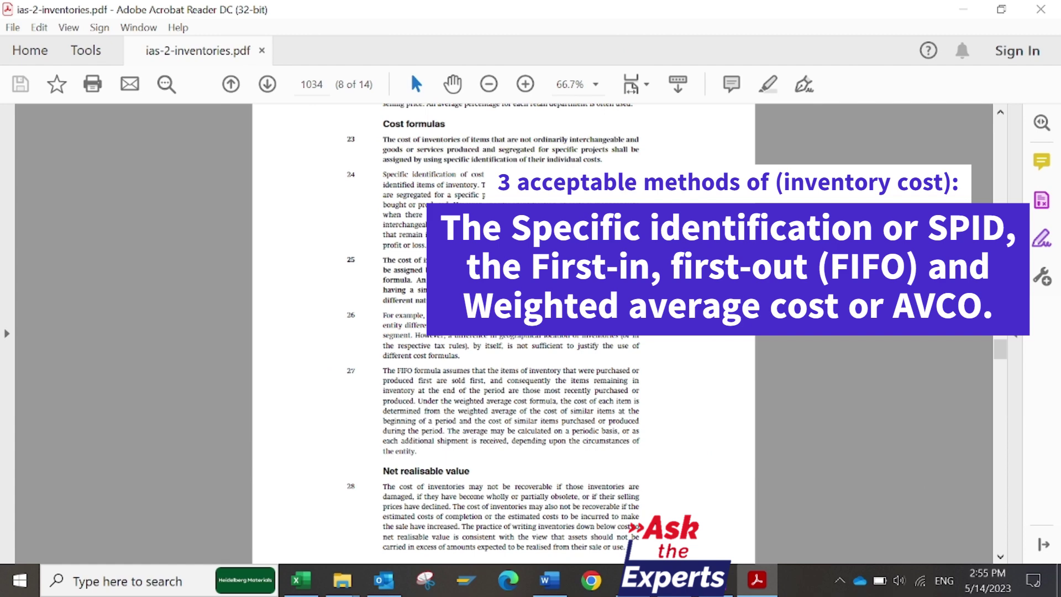
Step: Highlight 'specific identification' in paragraph 23, then clear the selection
drag(519, 159, 446, 162)
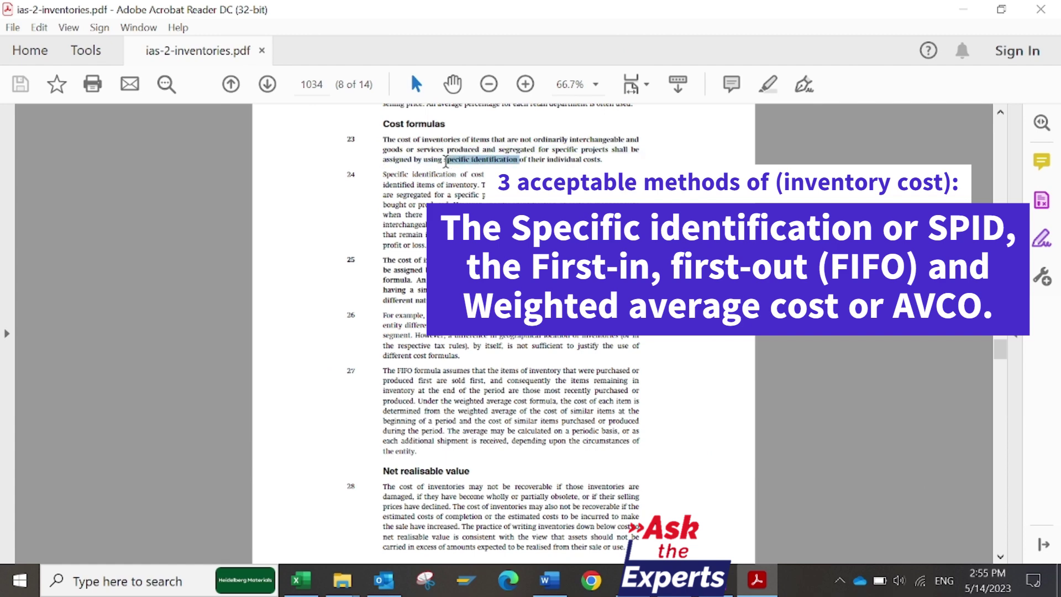
key(Escape)
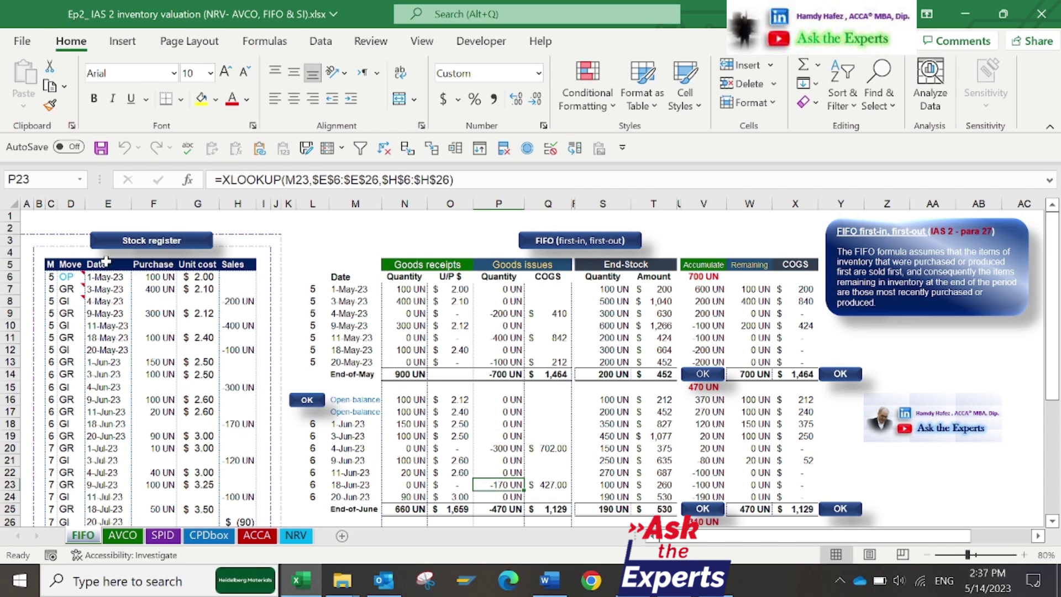
mouse_move(64, 282)
click(103, 300)
click(242, 301)
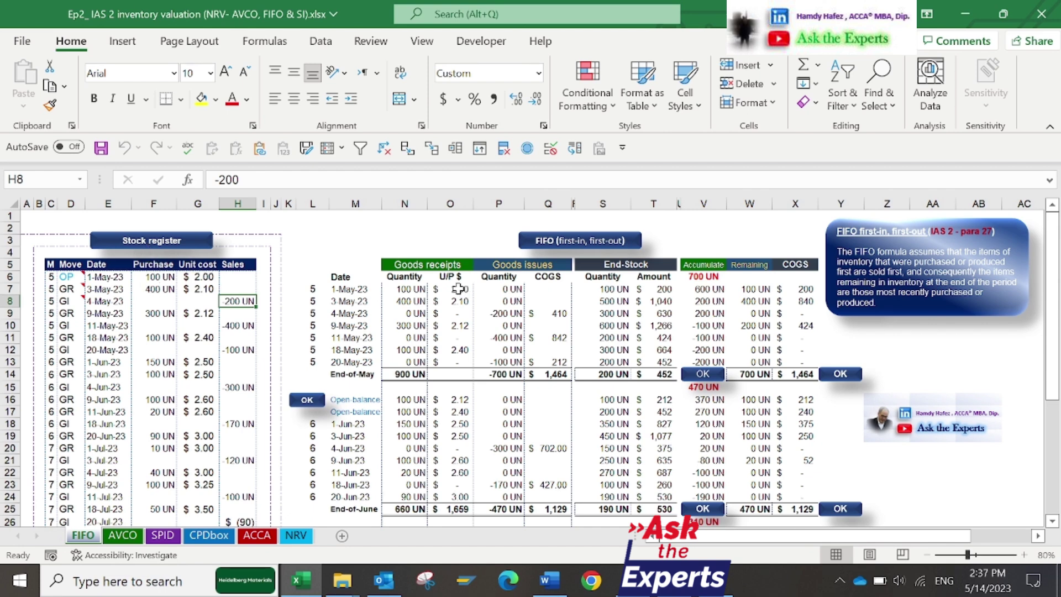
click(553, 277)
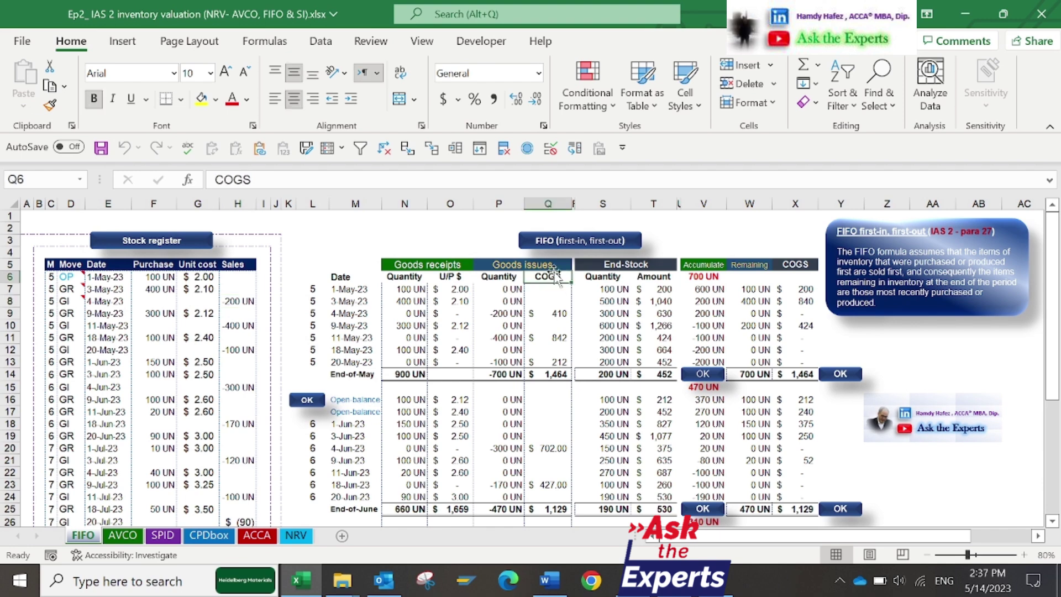
click(534, 199)
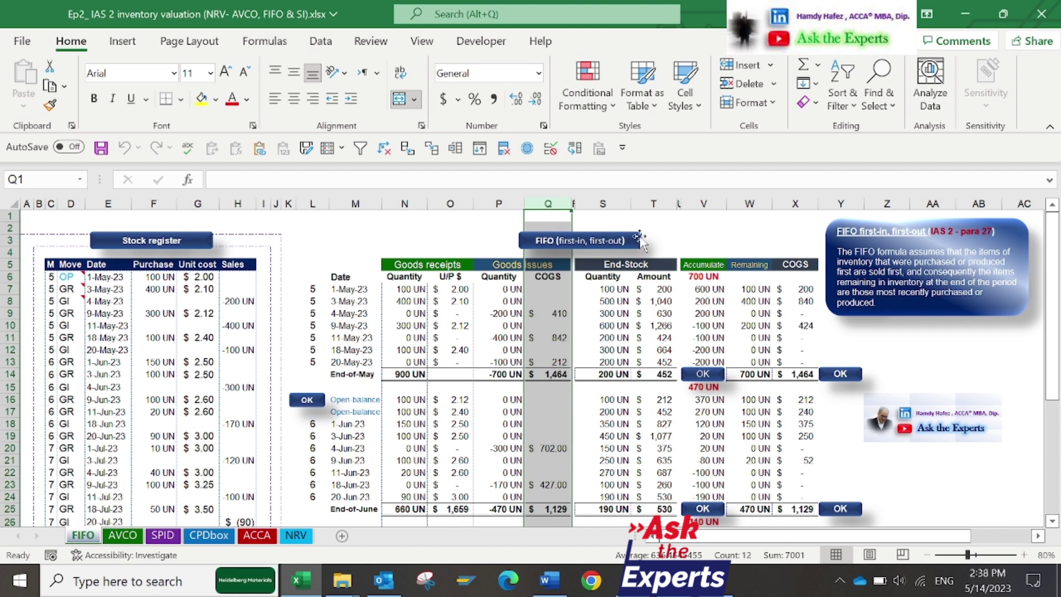
click(665, 264)
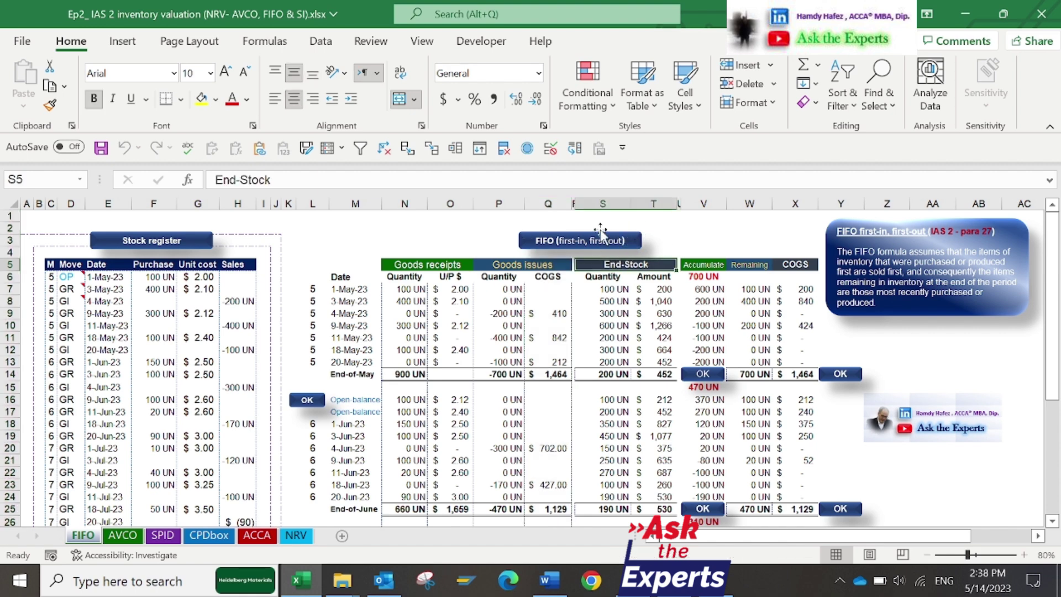
click(602, 202)
click(663, 199)
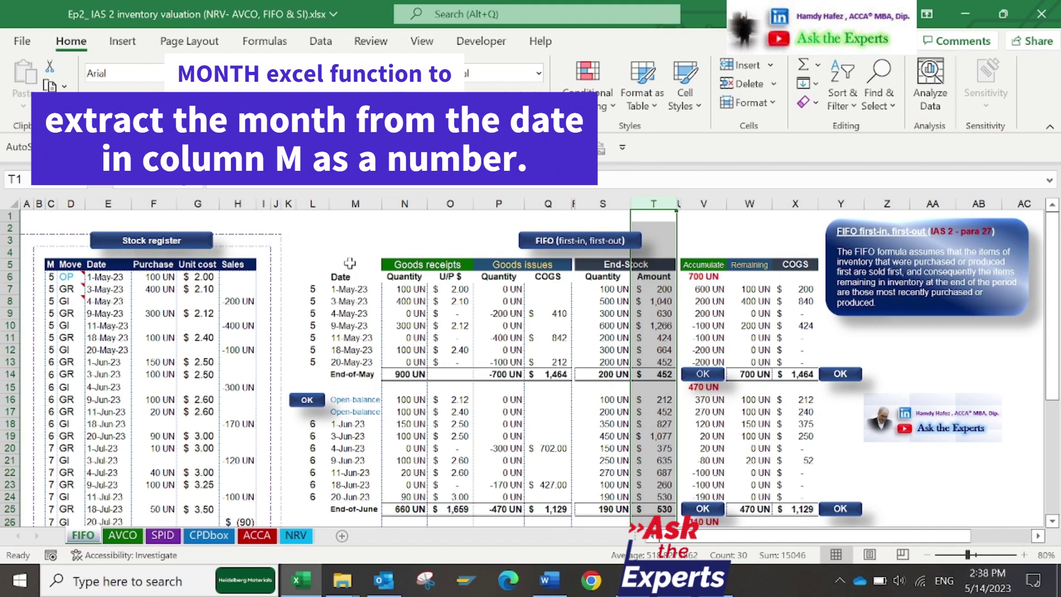
click(160, 277)
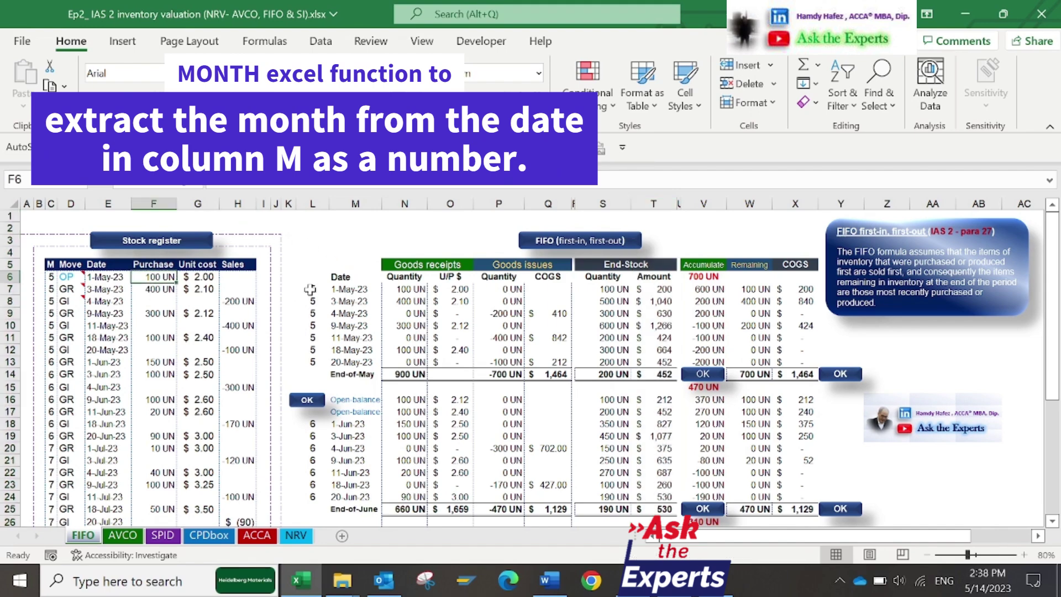
click(312, 289)
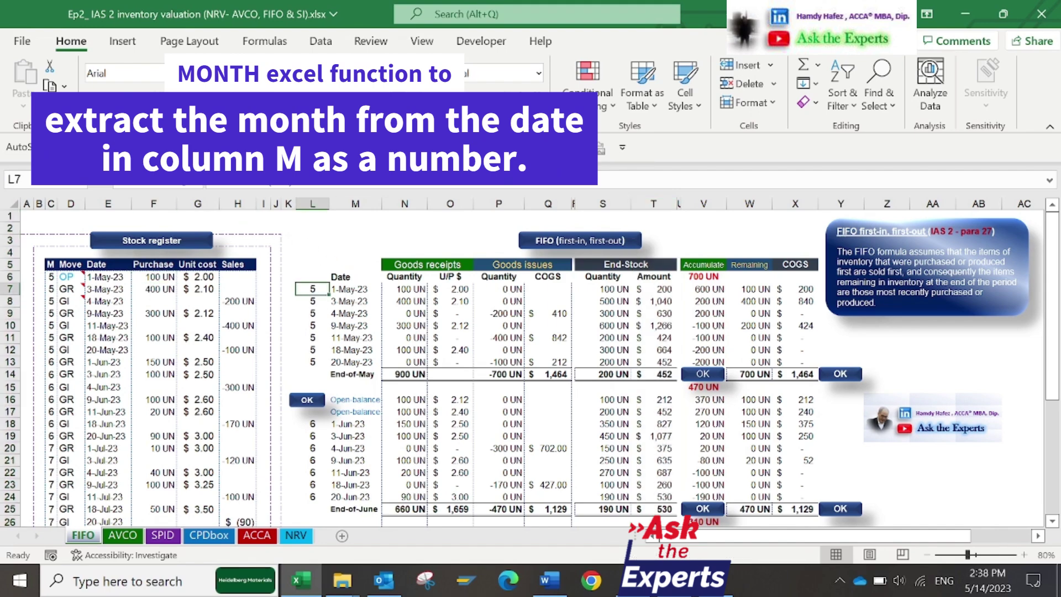
text(=MONTH(M7))
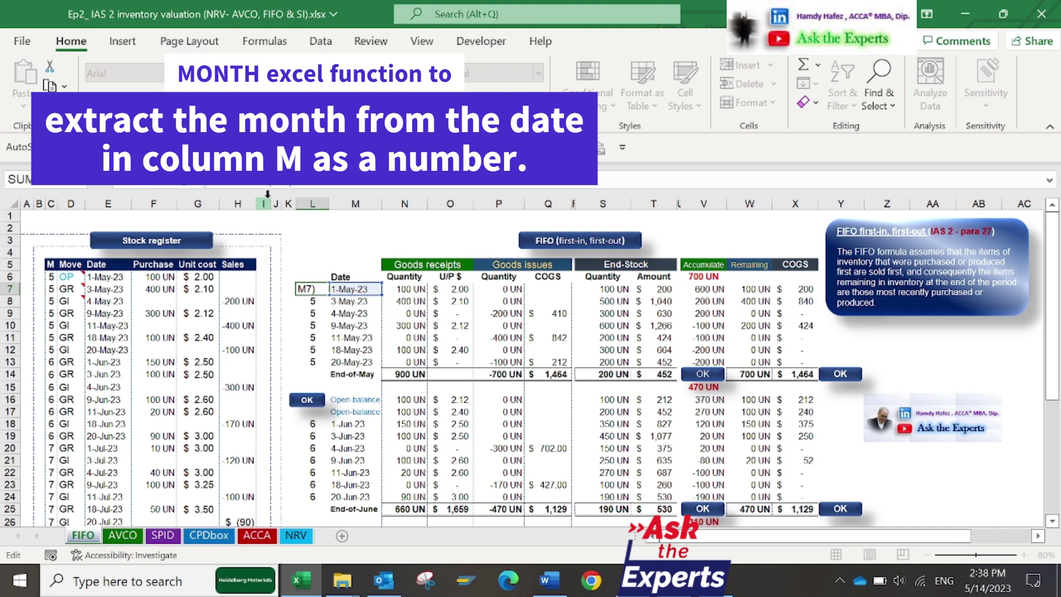
key(ctrl+Return)
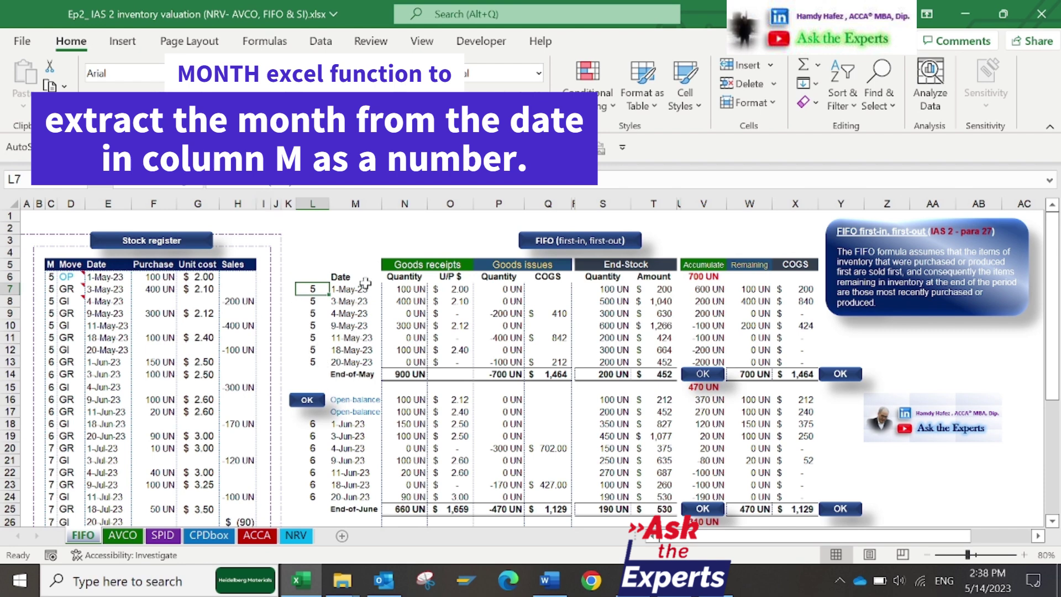
click(365, 374)
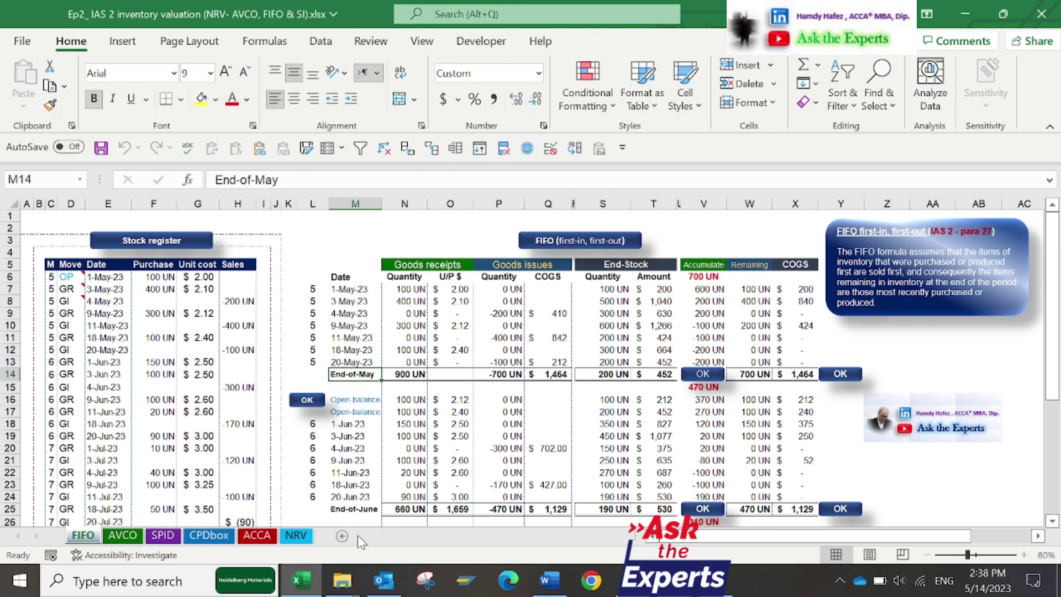
click(357, 510)
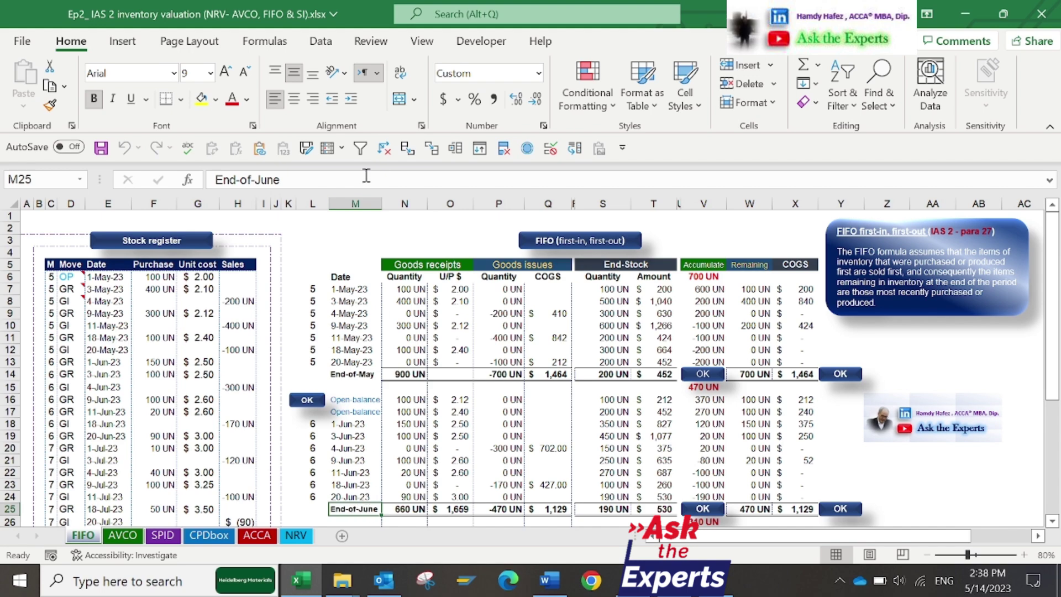
click(355, 204)
scroll(361, 241, down, 1)
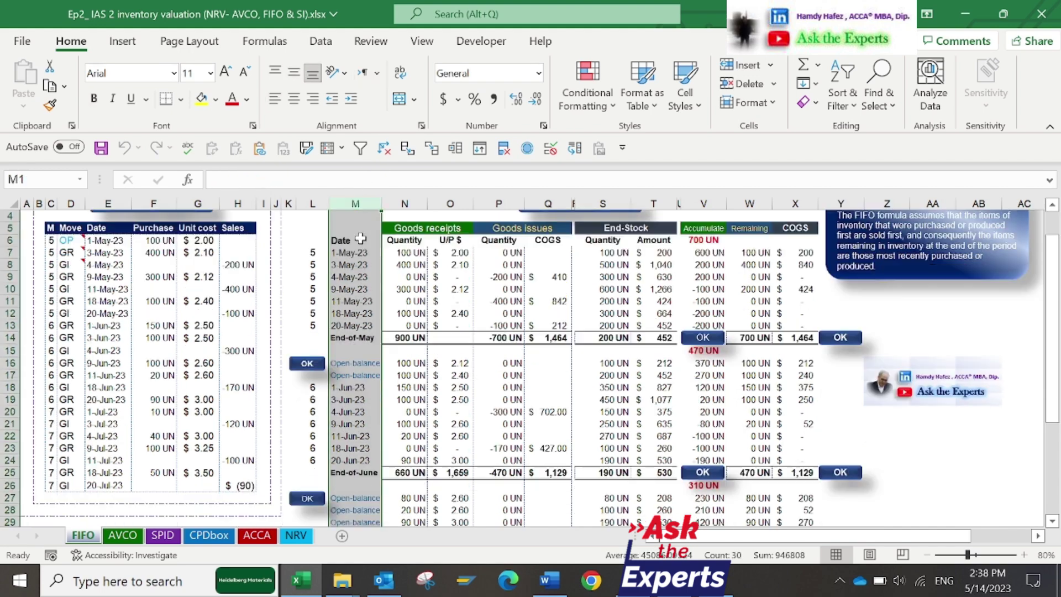
scroll(366, 281, down, 2)
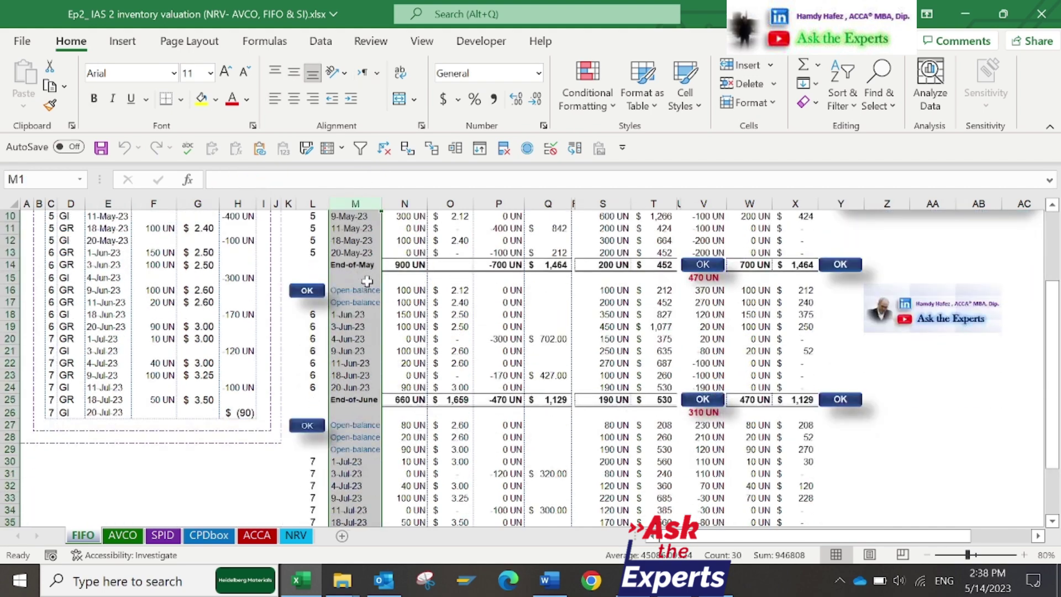
scroll(367, 282, down, 3)
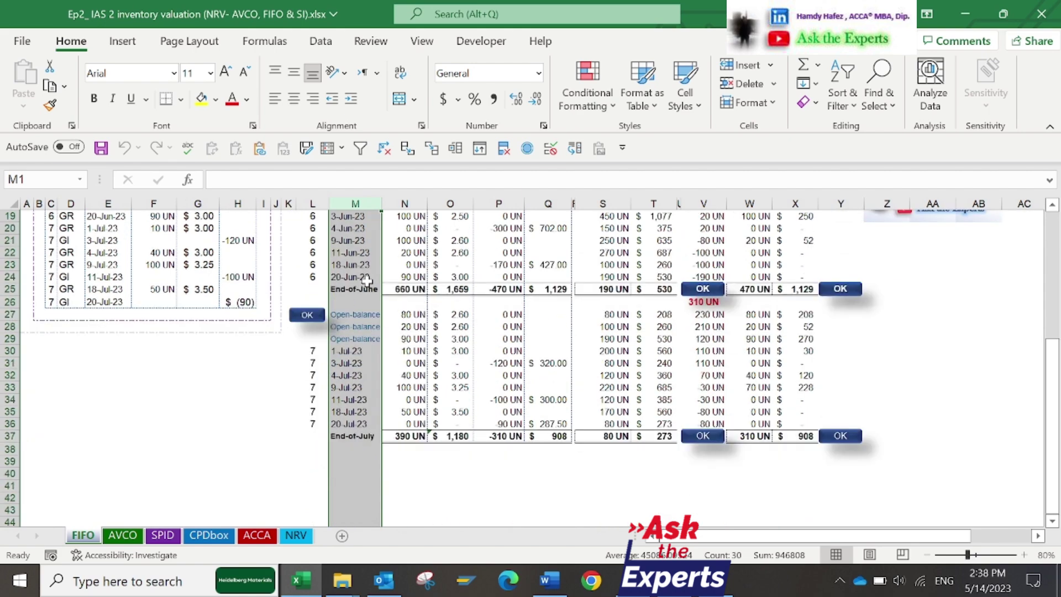
click(358, 437)
scroll(367, 412, up, 6)
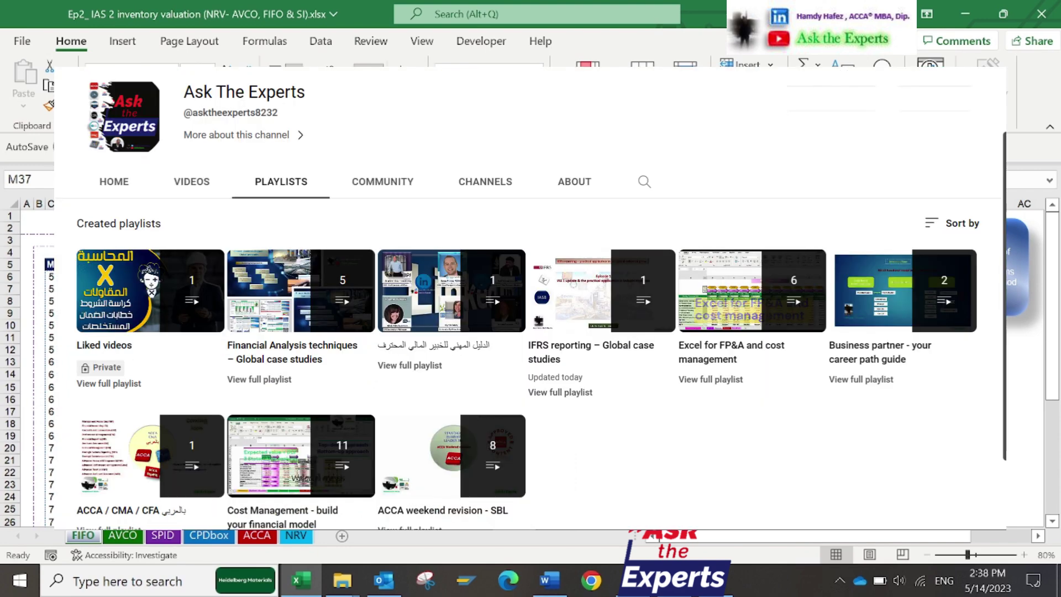
click(398, 288)
text(=)
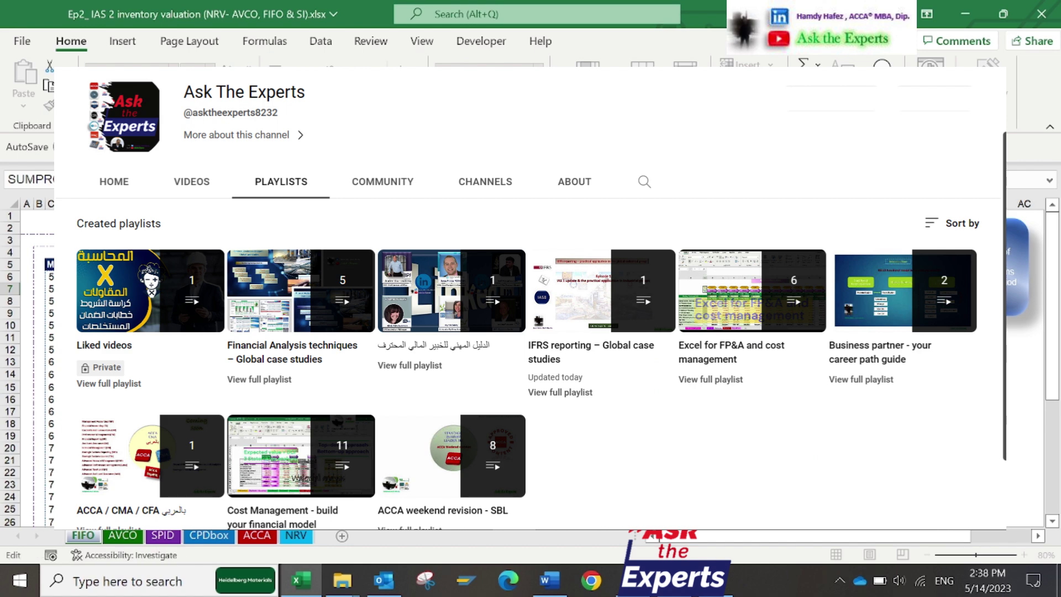
key(Escape)
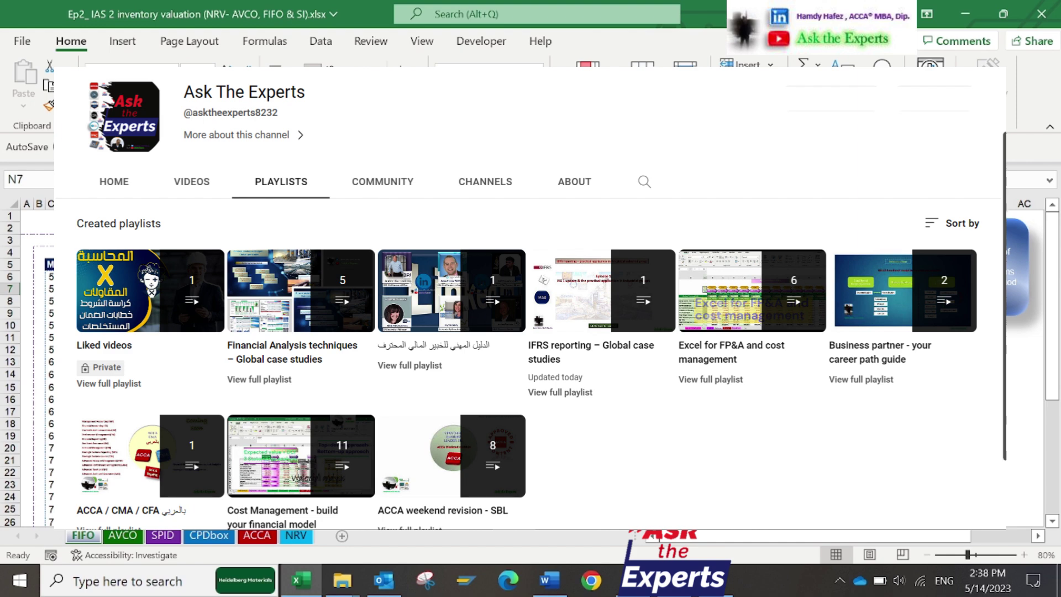
click(221, 300)
key(F2)
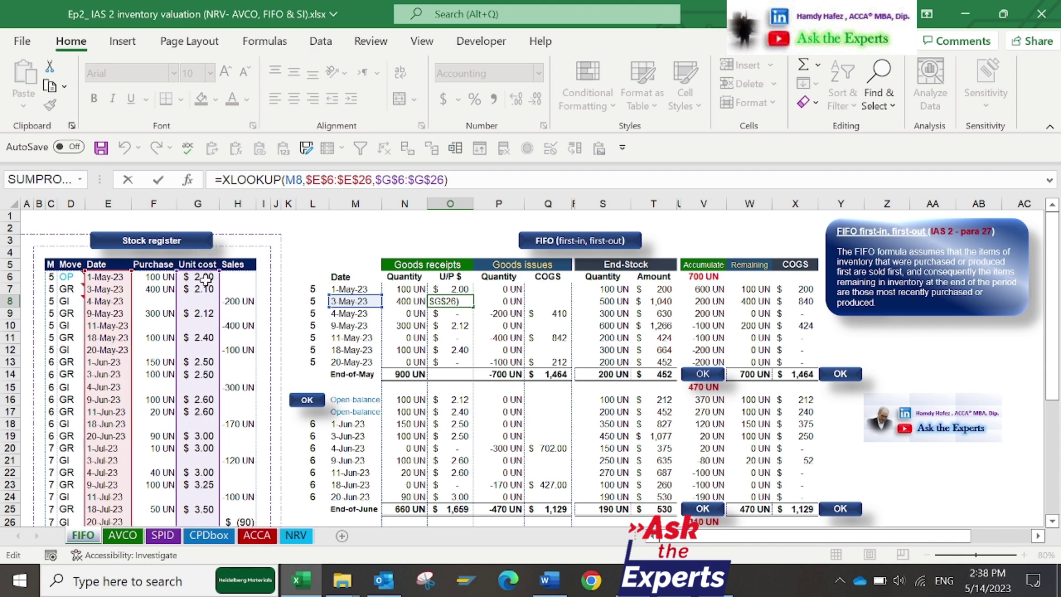
key(Escape)
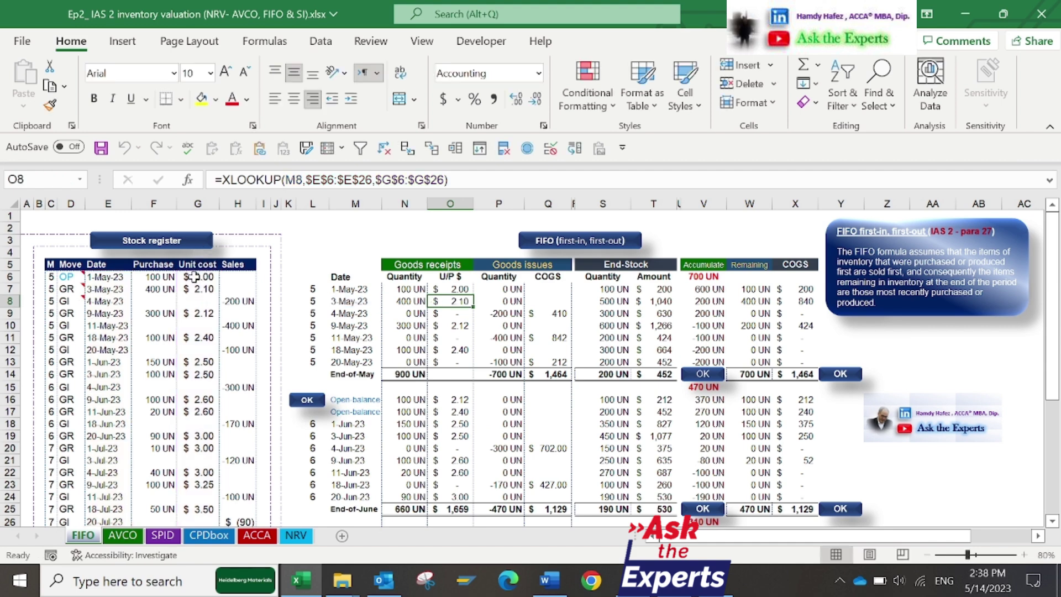
click(509, 300)
click(528, 183)
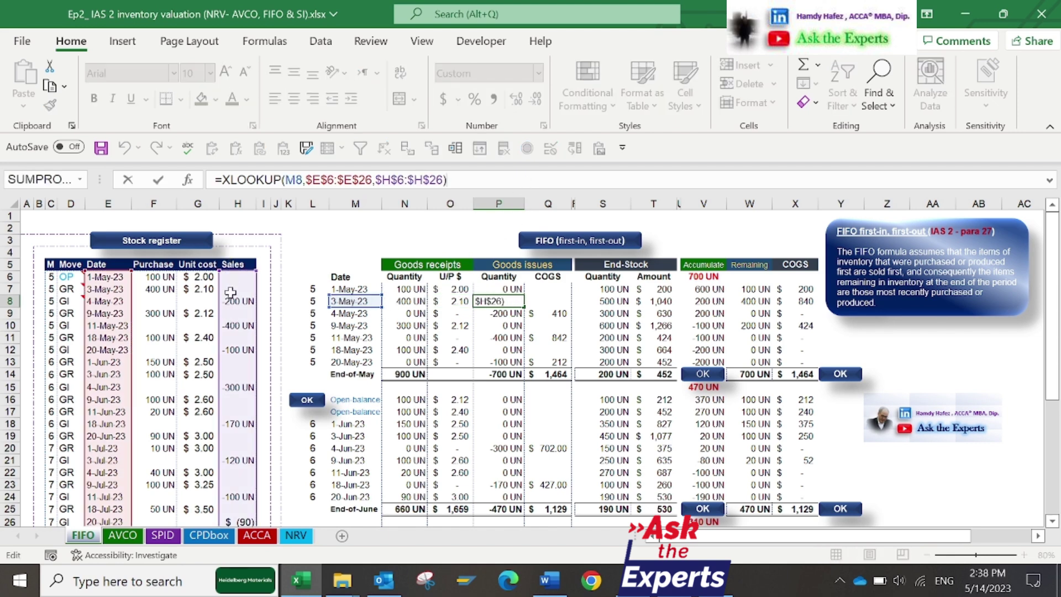
key(Return)
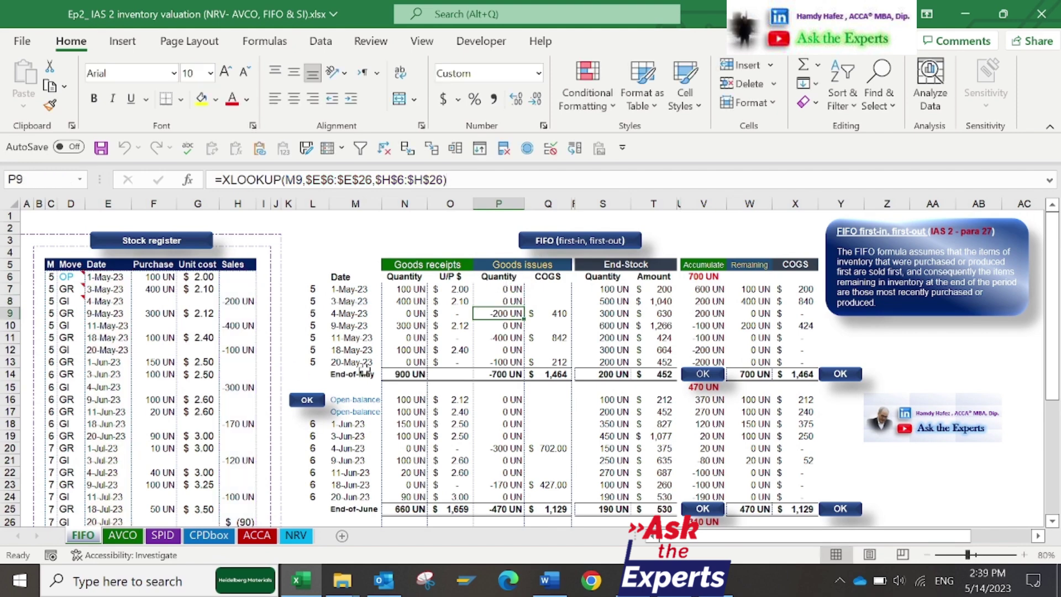
click(568, 314)
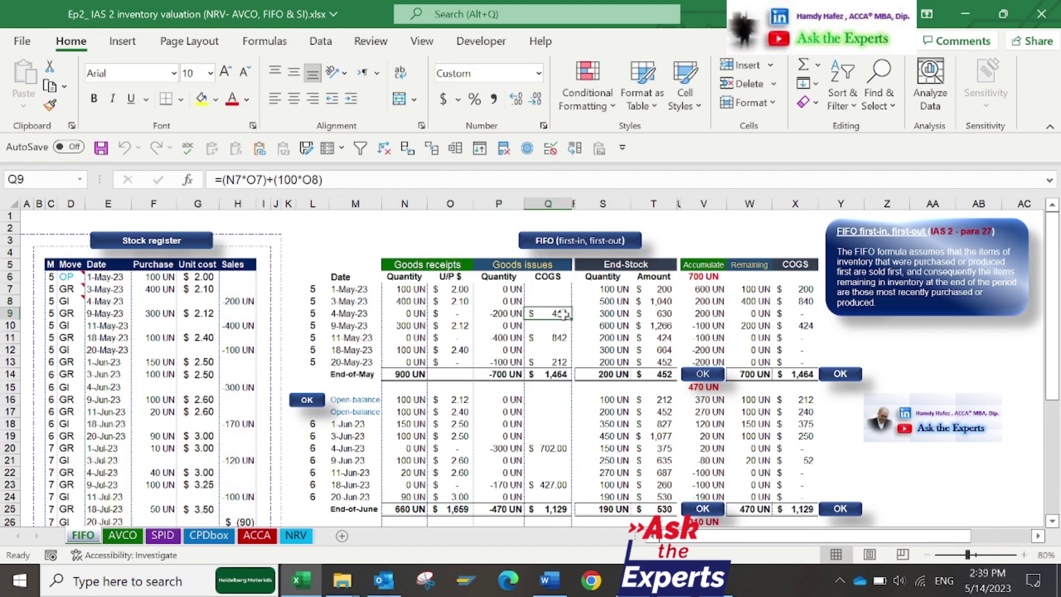
click(536, 183)
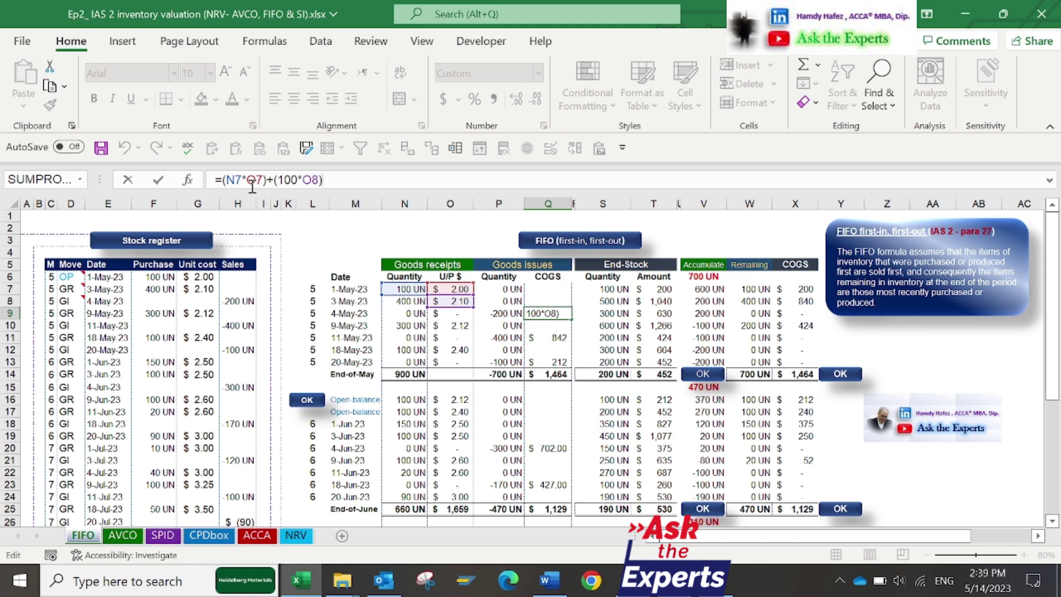
key(Return)
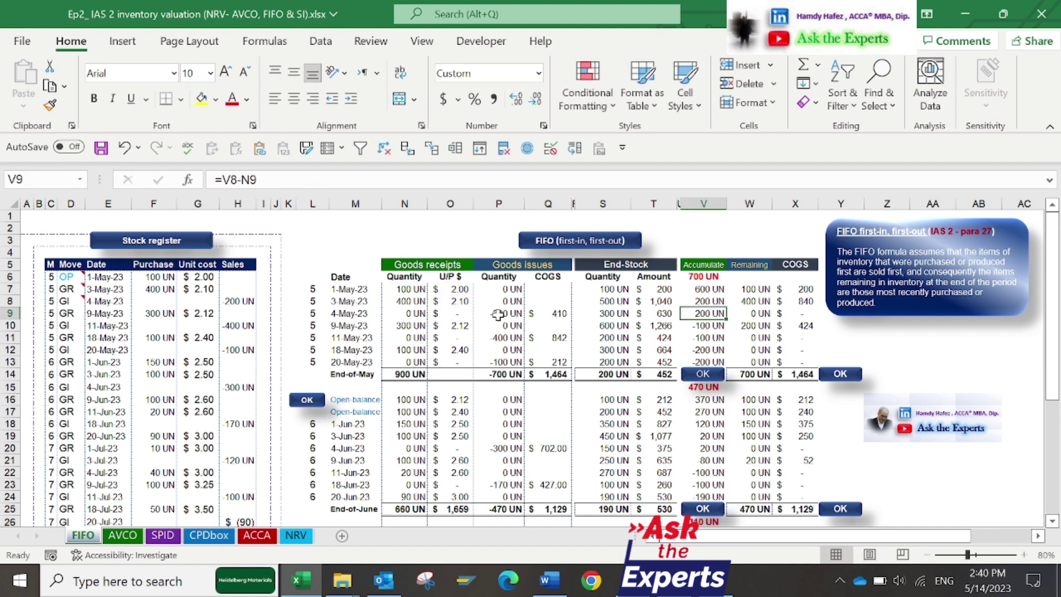
click(497, 313)
click(503, 338)
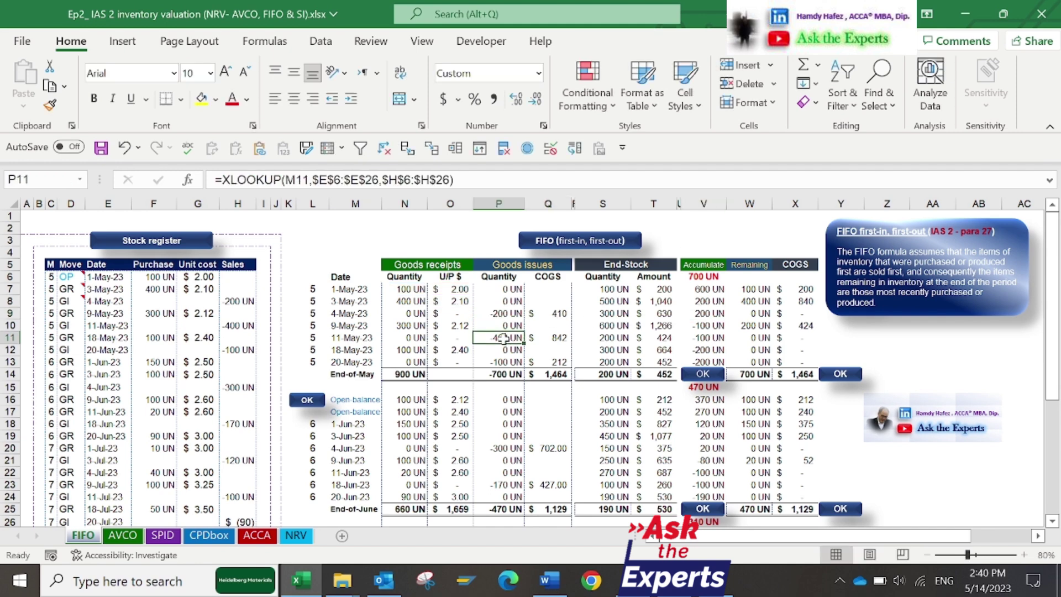
click(553, 337)
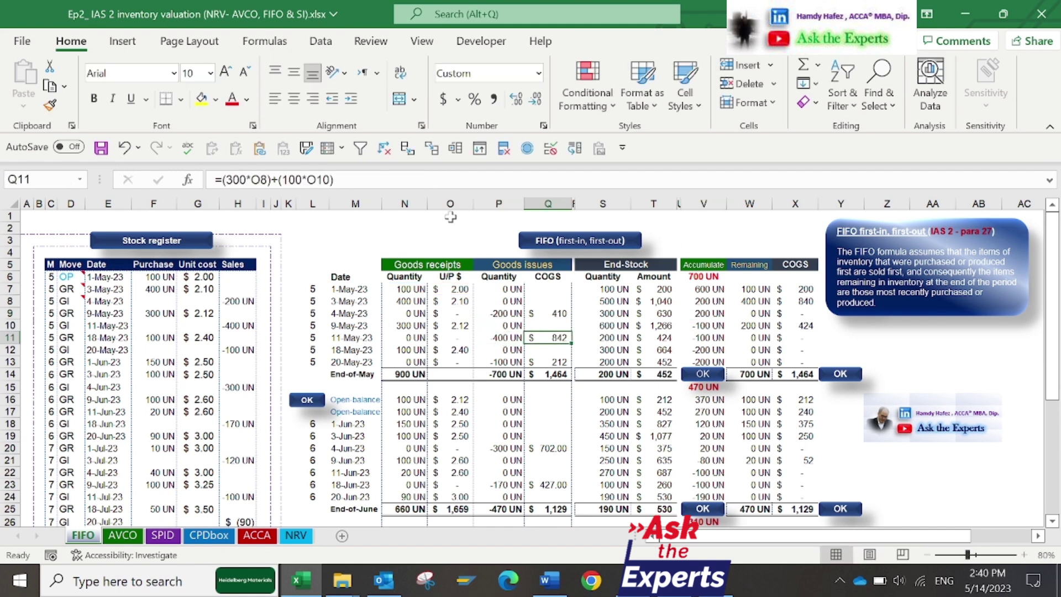
click(458, 180)
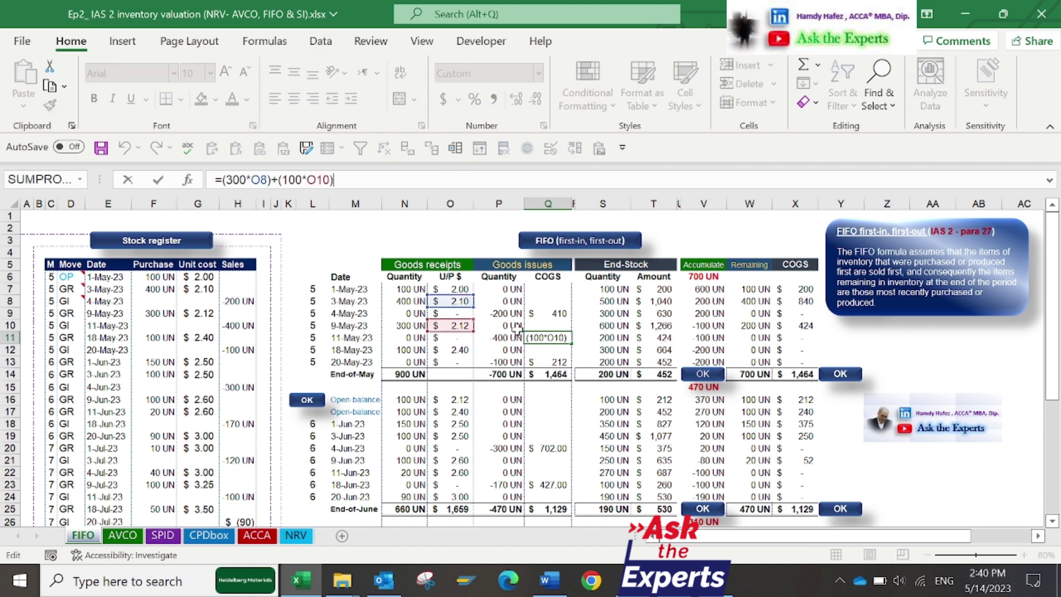
key(Escape)
key(Down)
key(Down)
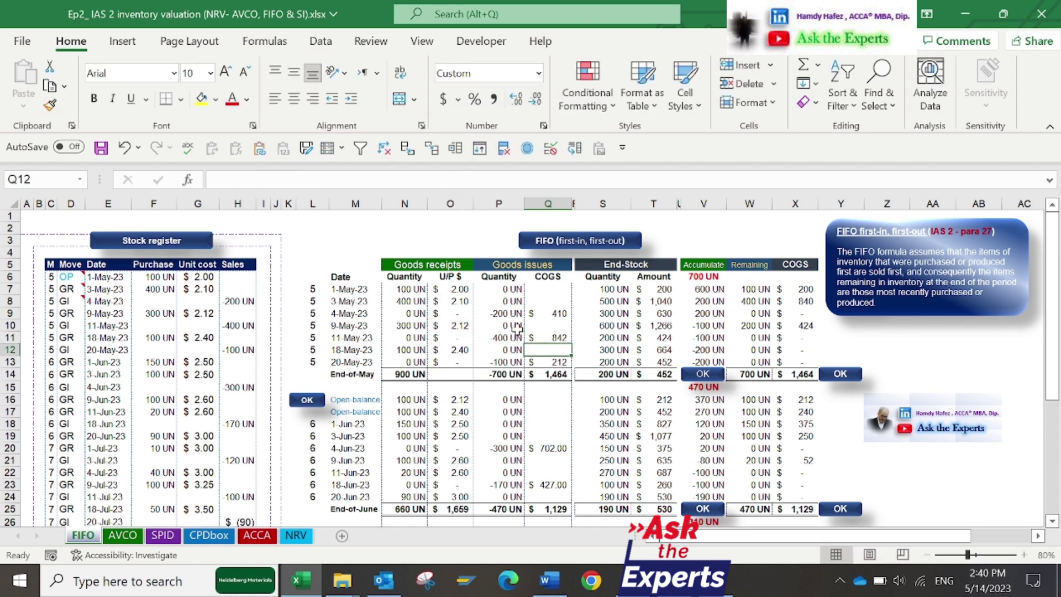
key(F2)
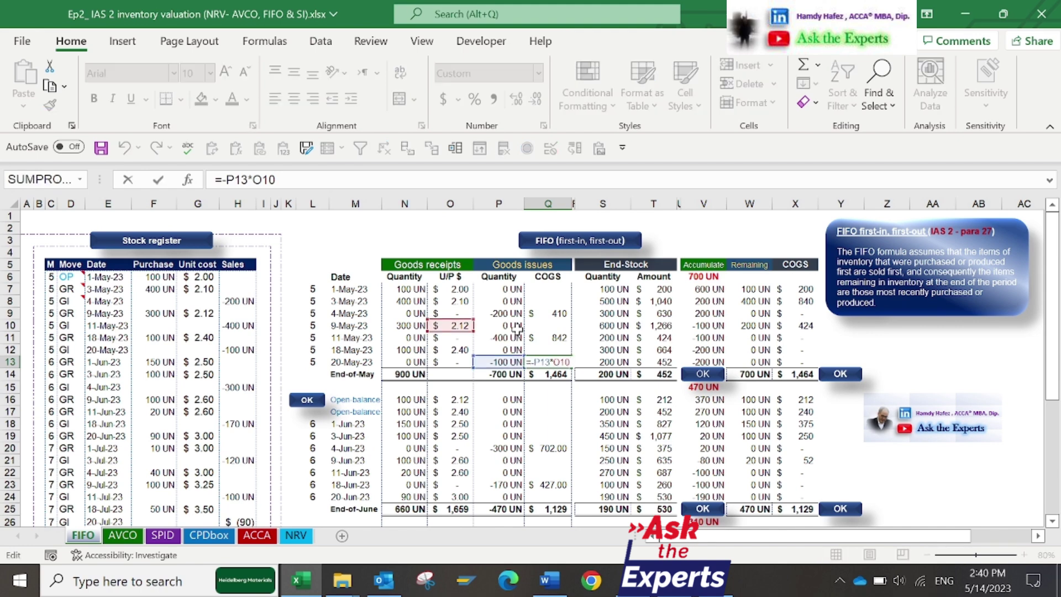
key(Escape)
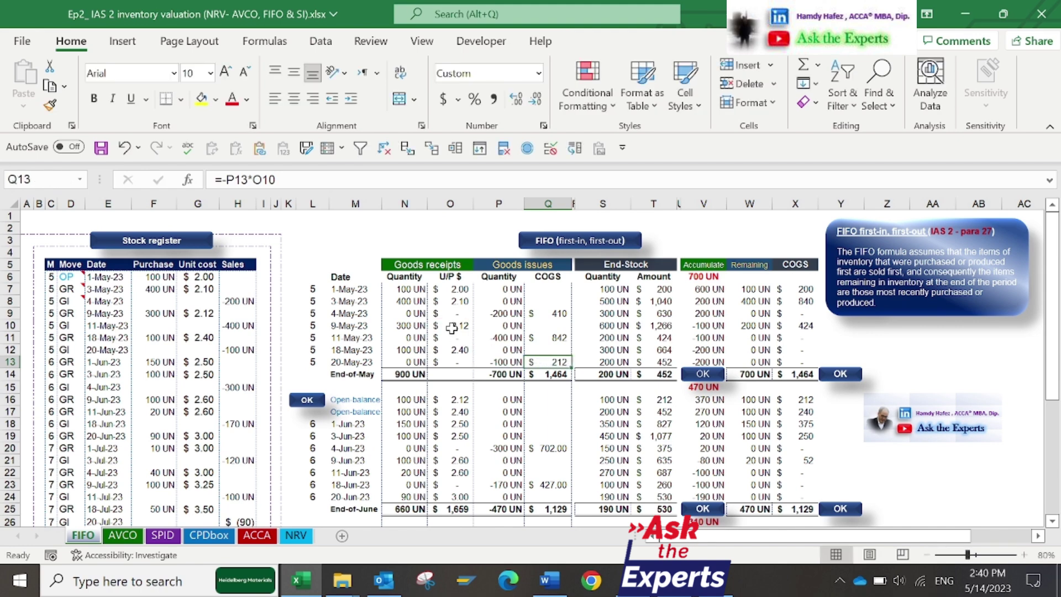
click(559, 482)
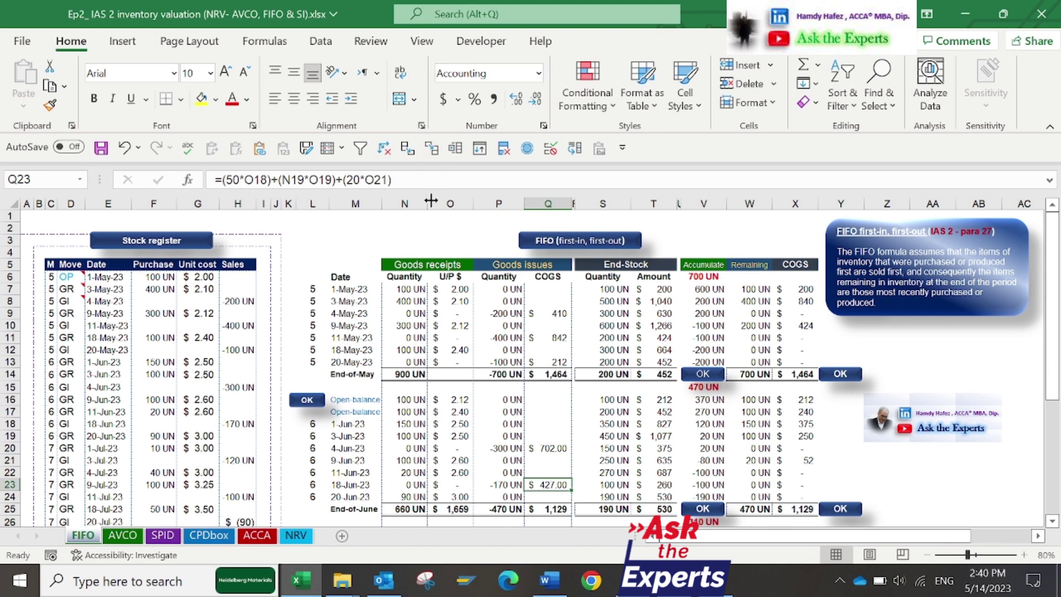
click(442, 179)
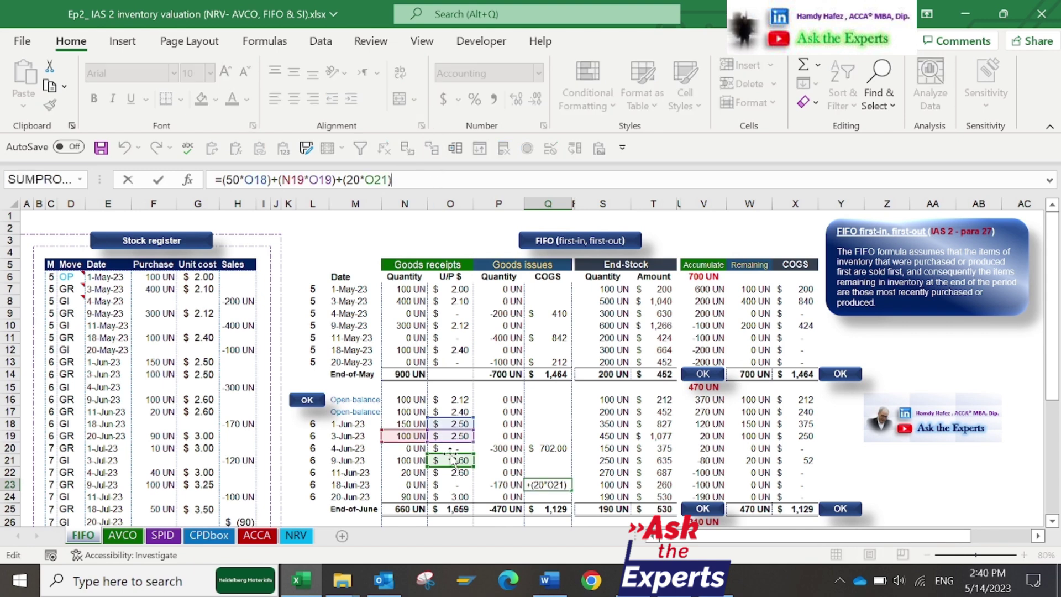
key(Escape)
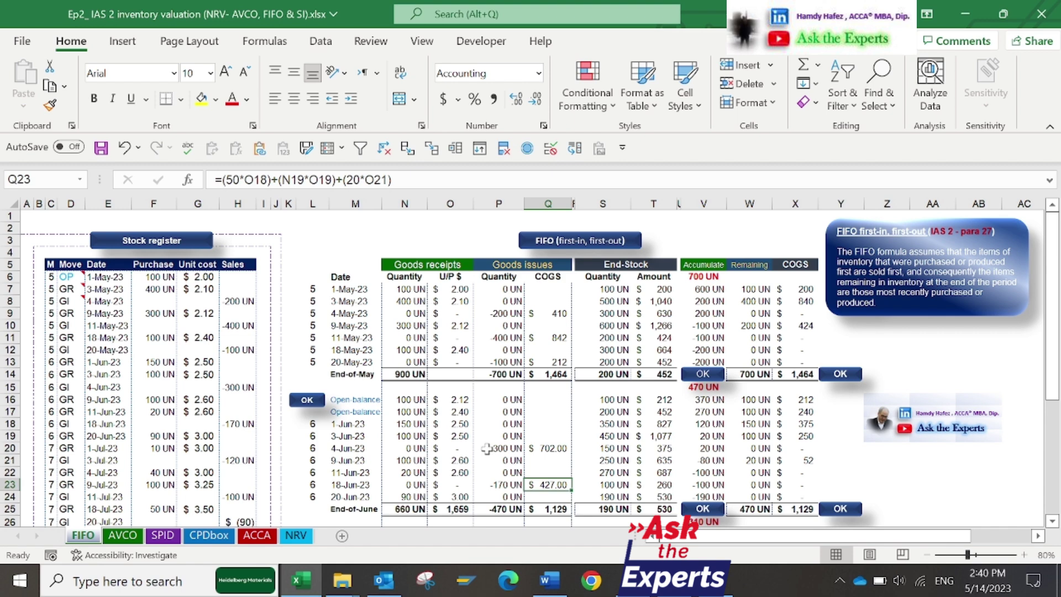
click(602, 203)
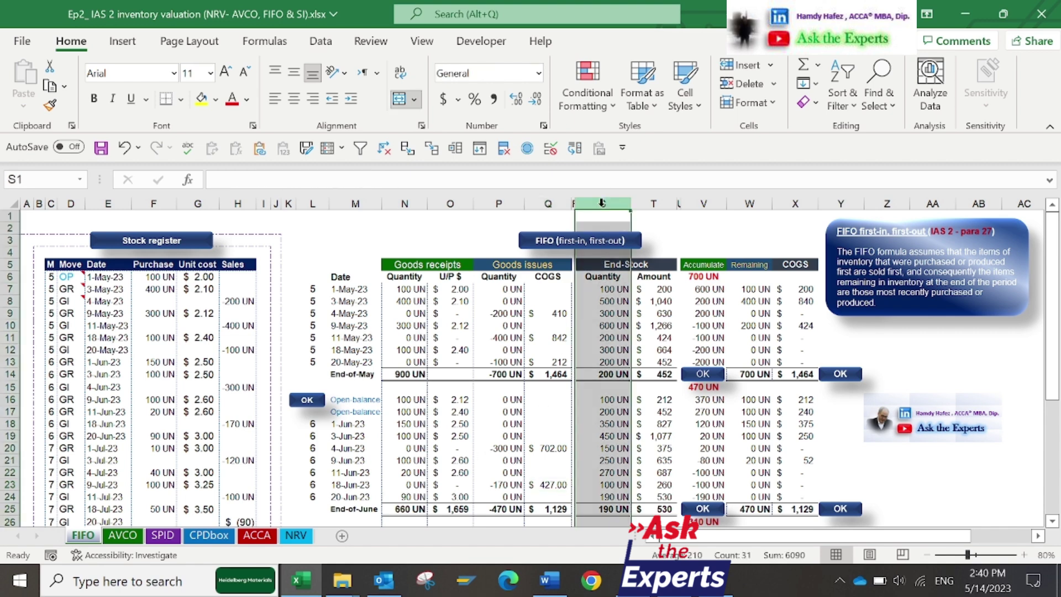
click(615, 289)
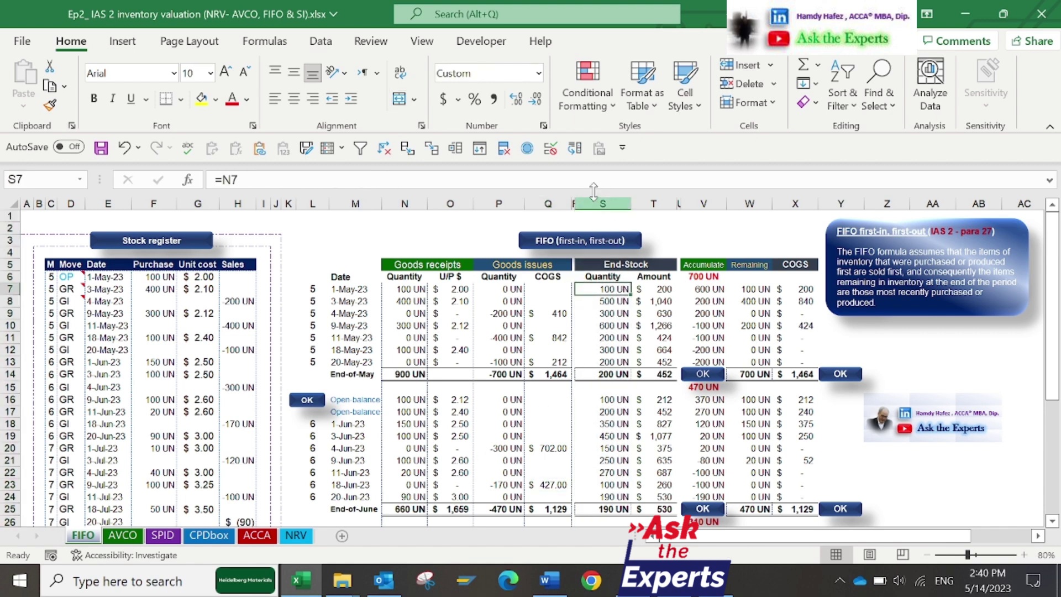
click(619, 301)
click(611, 180)
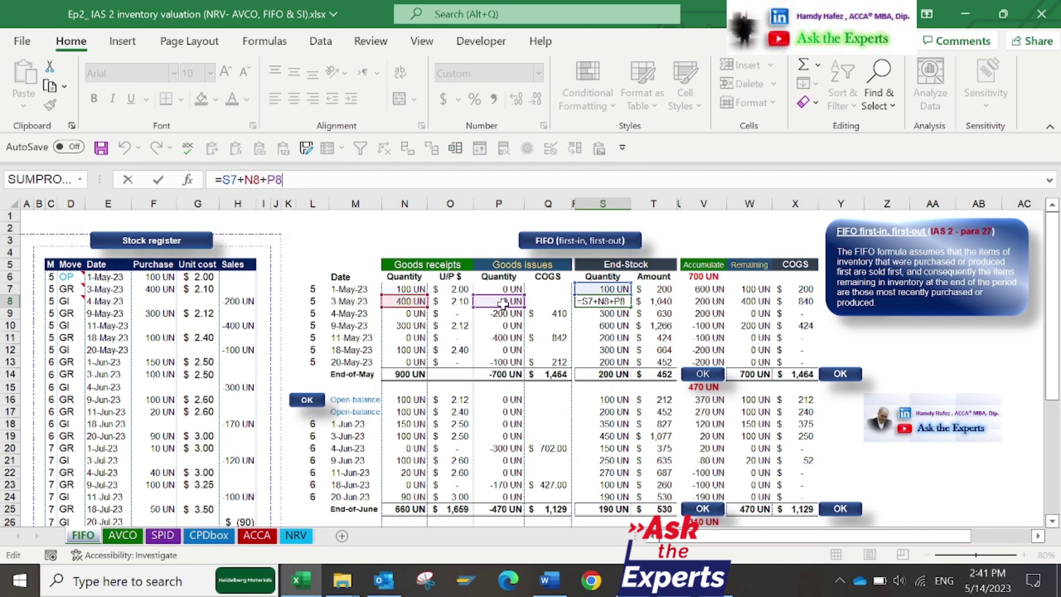
key(Return)
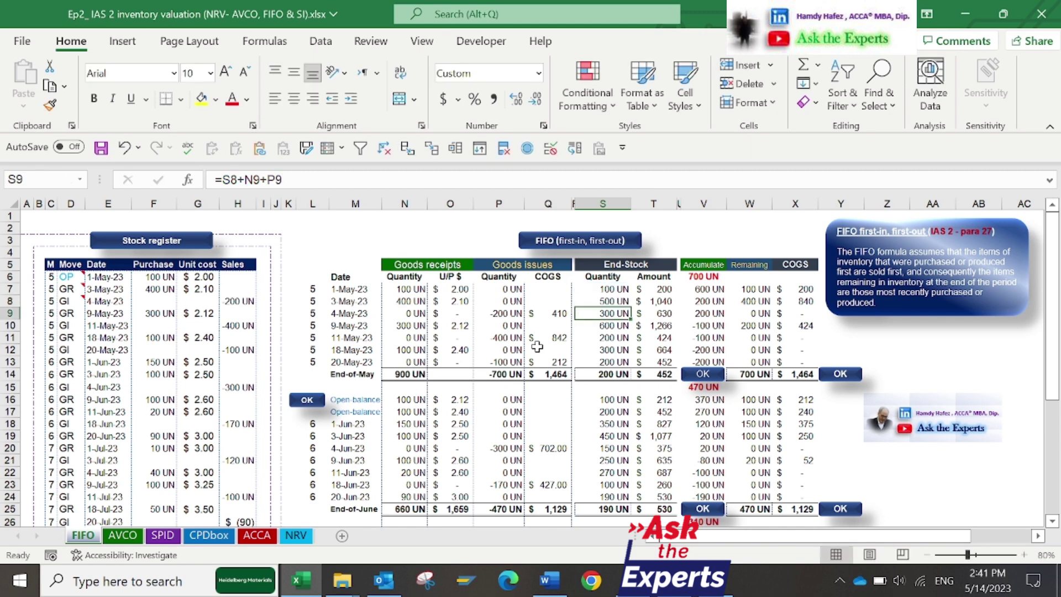
click(663, 287)
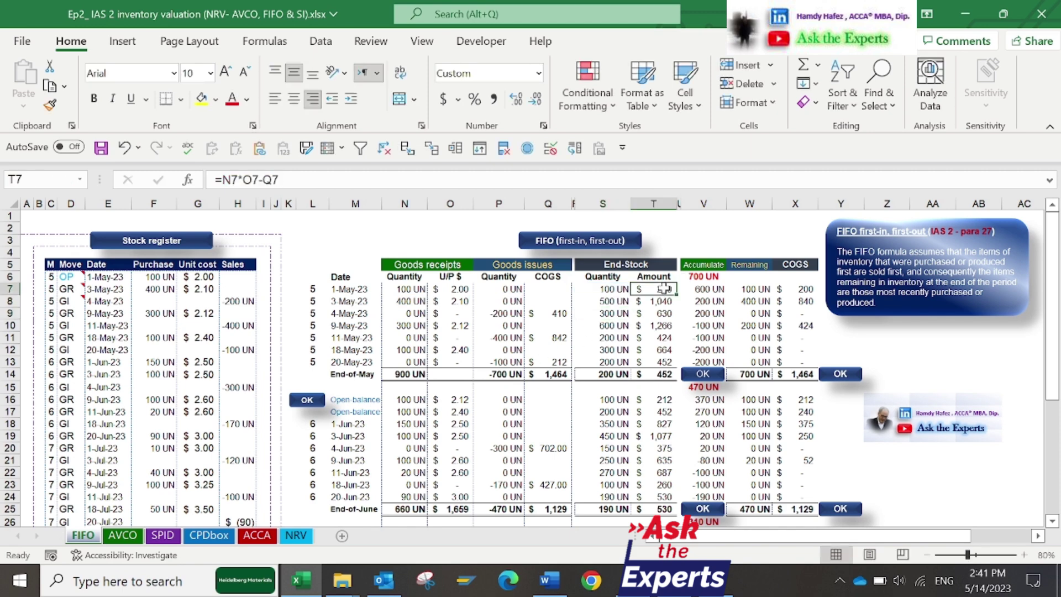
click(664, 302)
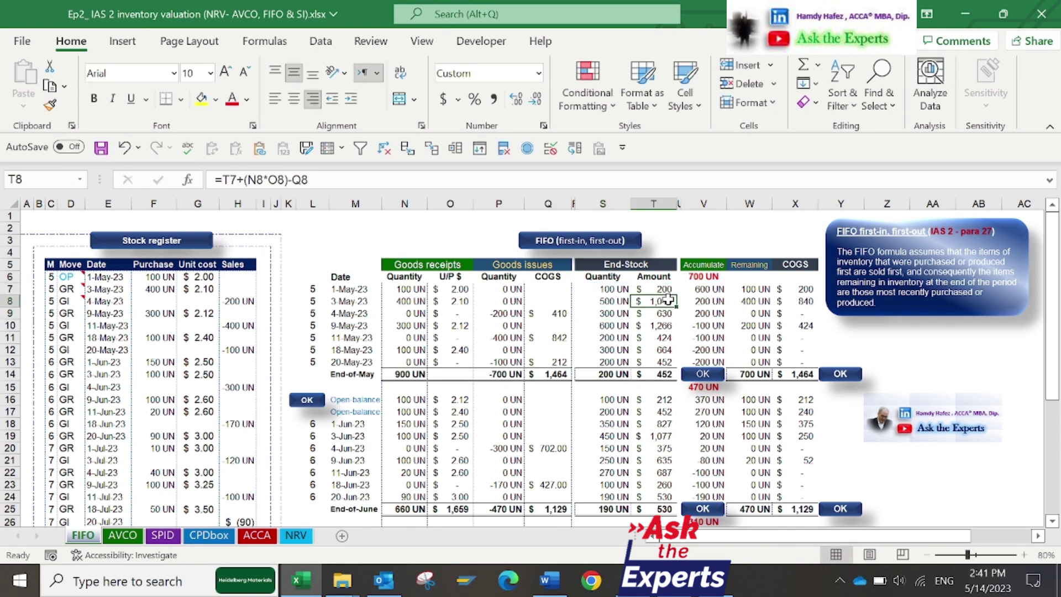
click(628, 180)
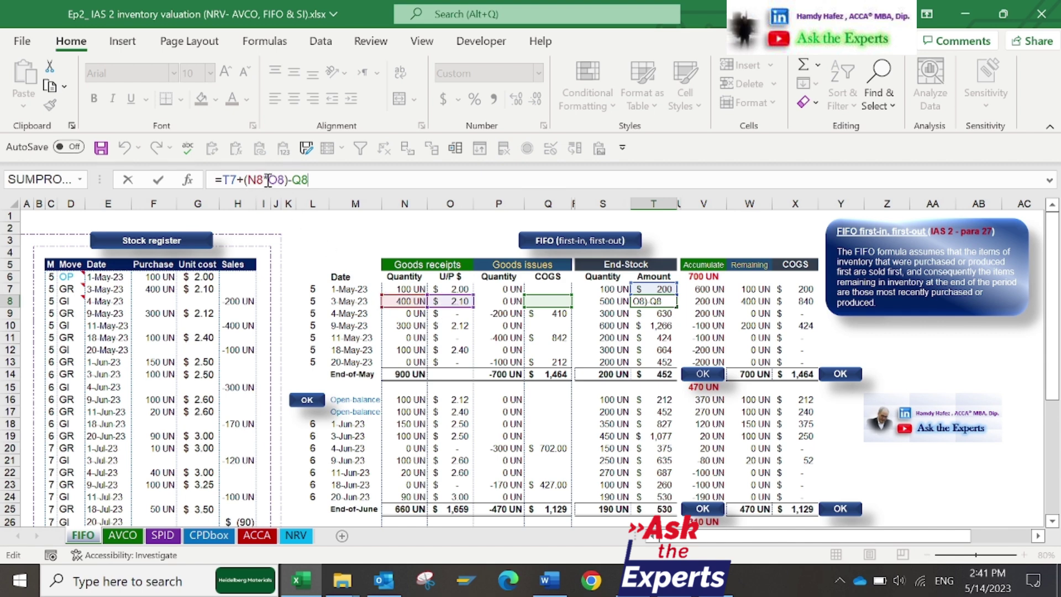
key(ctrl+Return)
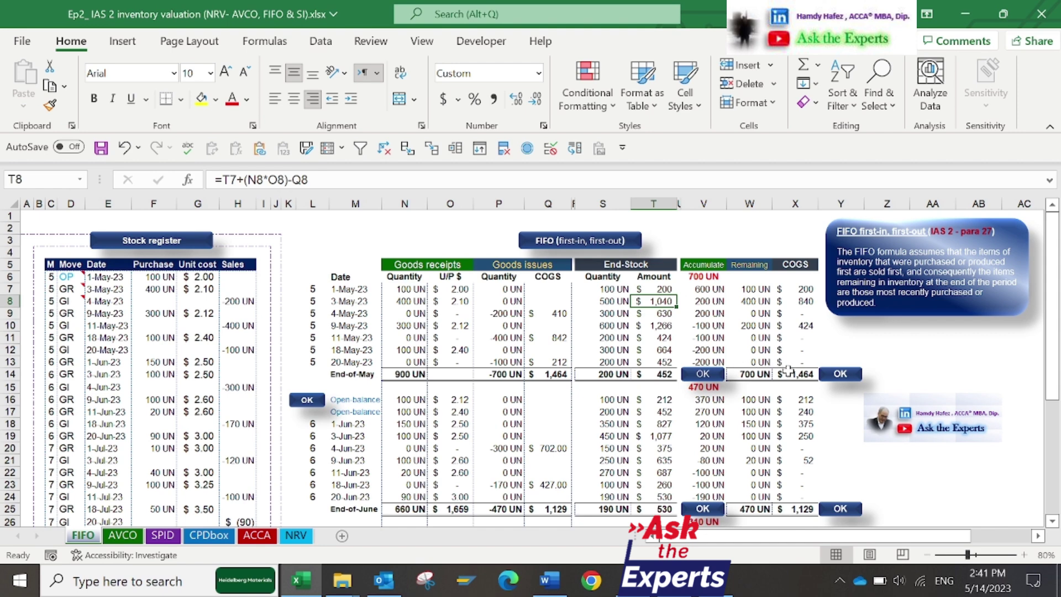
click(699, 374)
click(666, 374)
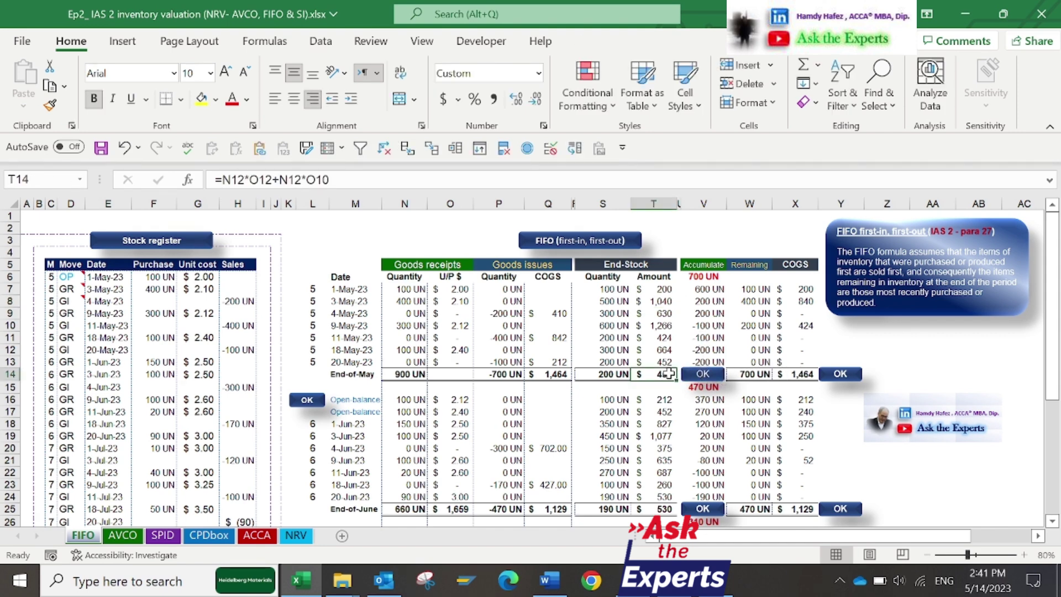
key(Right)
key(Right)
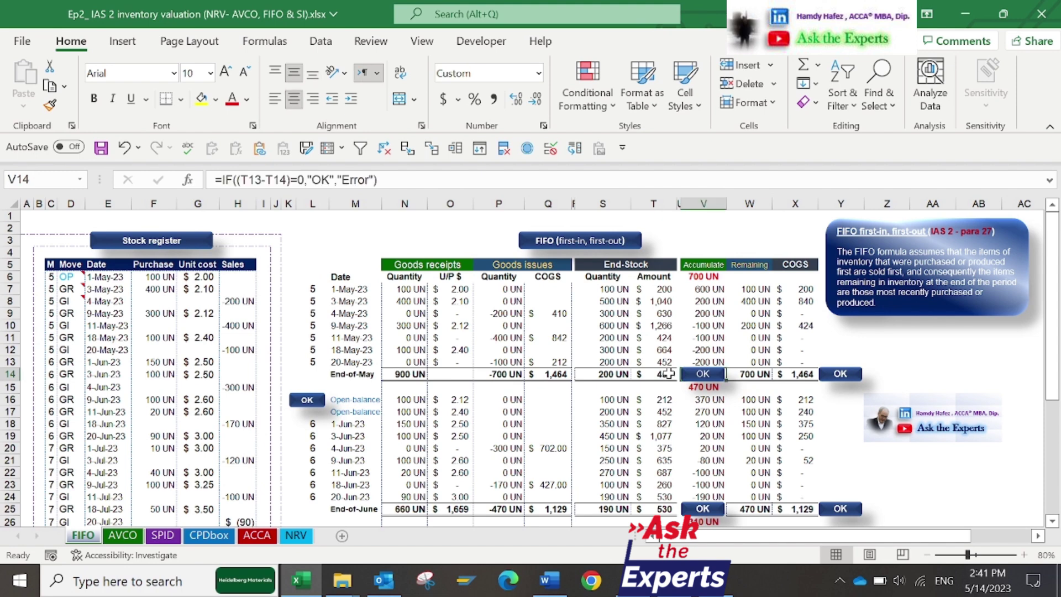
key(F2)
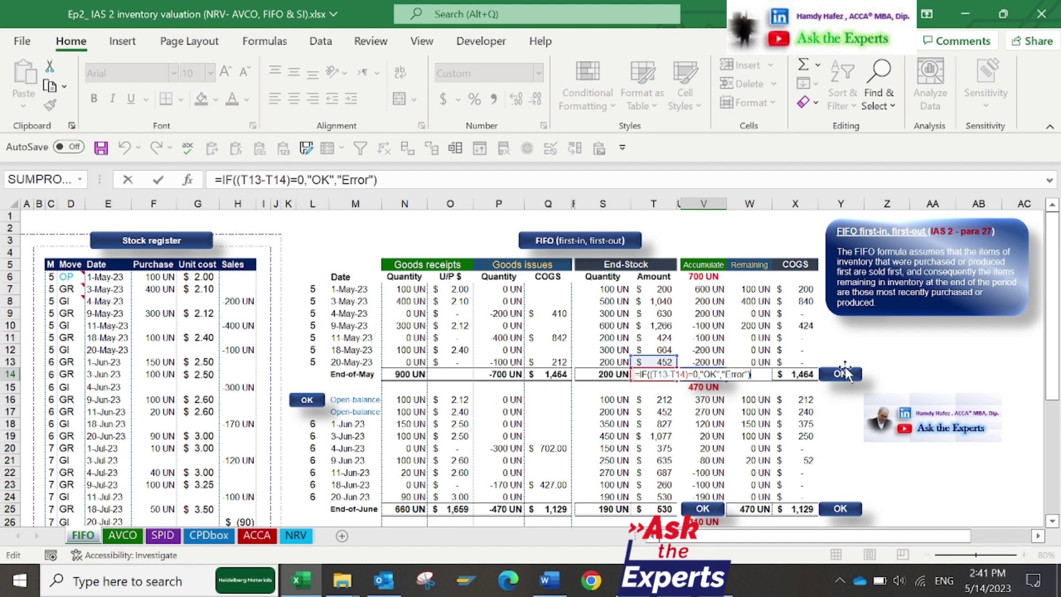
key(Escape)
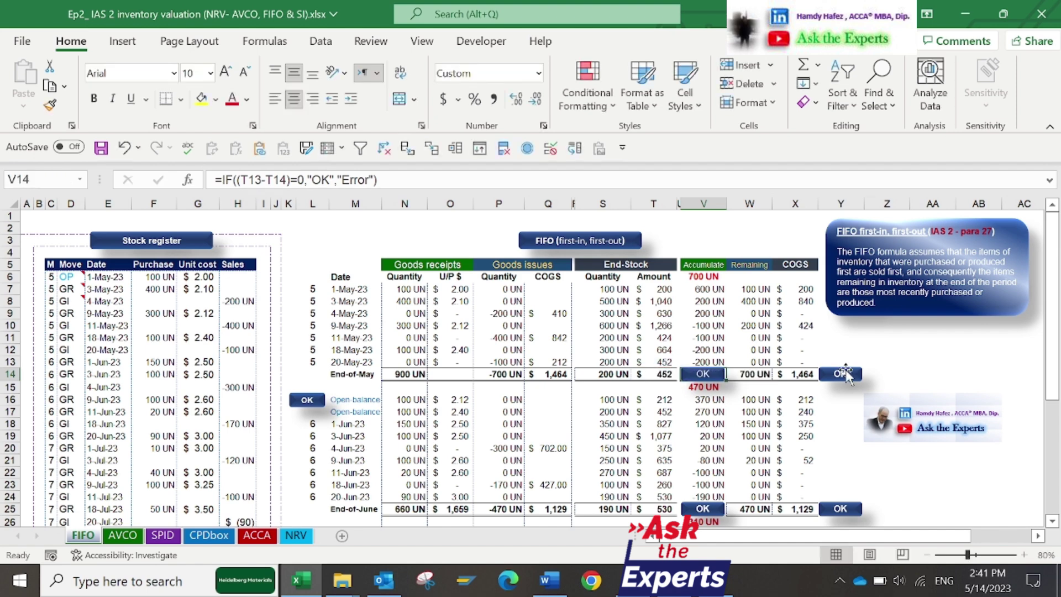
click(845, 373)
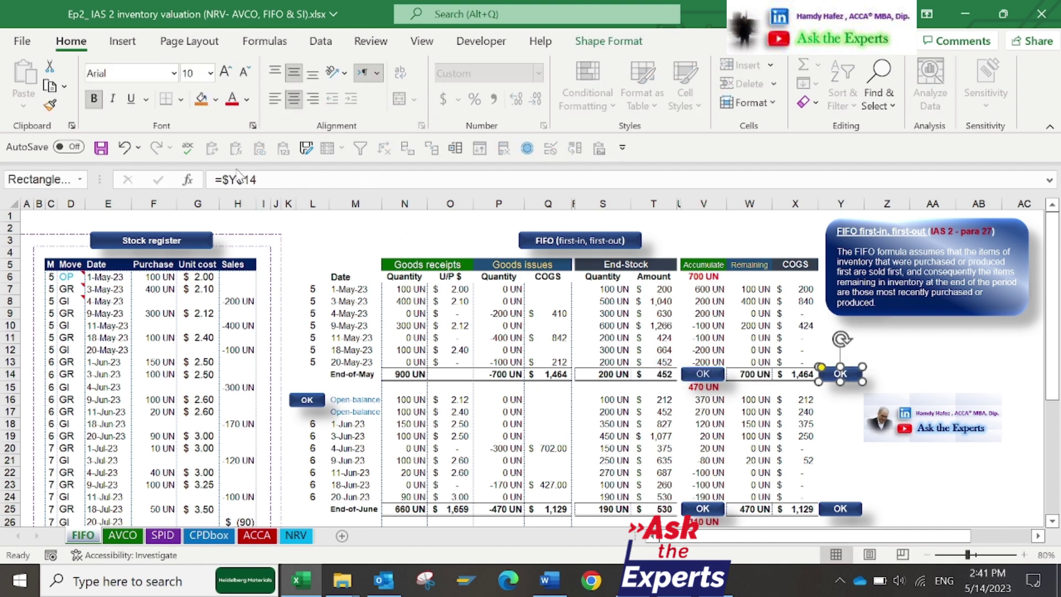
click(796, 374)
key(Right)
key(Right)
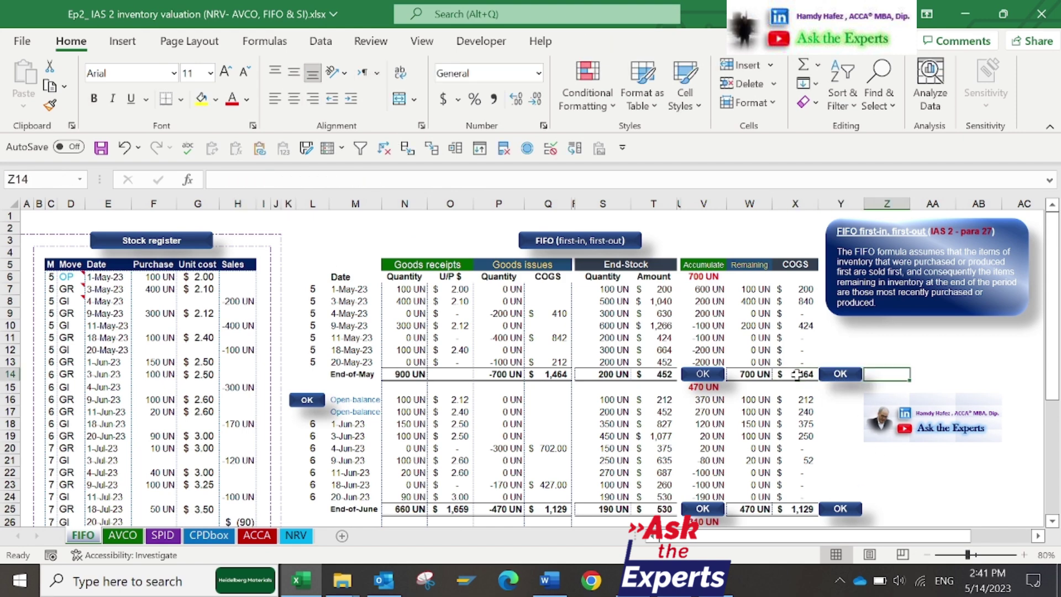
key(Left)
click(518, 186)
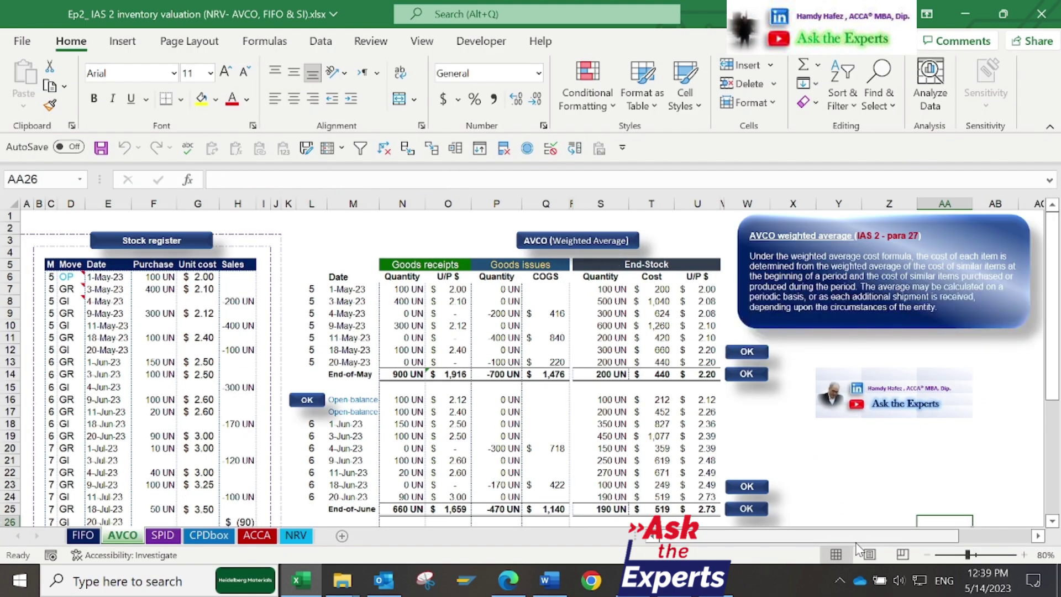
click(899, 580)
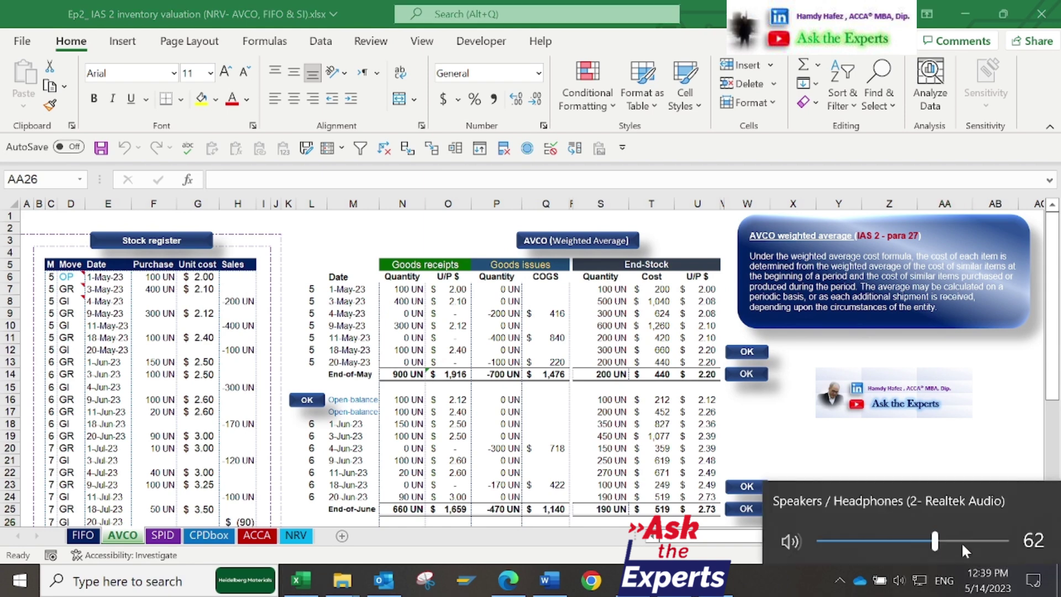
click(971, 543)
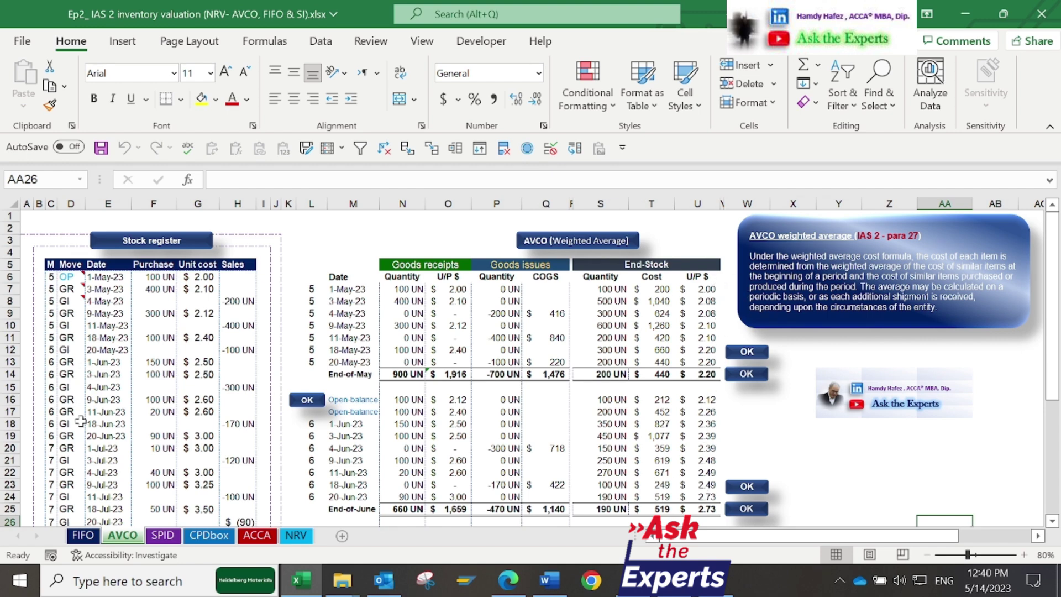
double_click(555, 314)
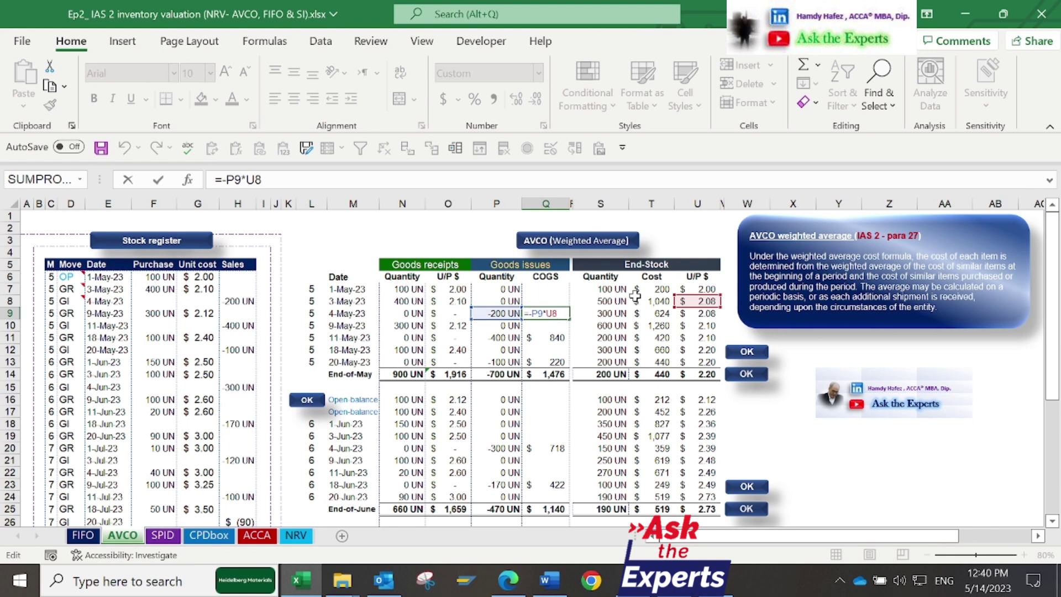
key(ctrl+Return)
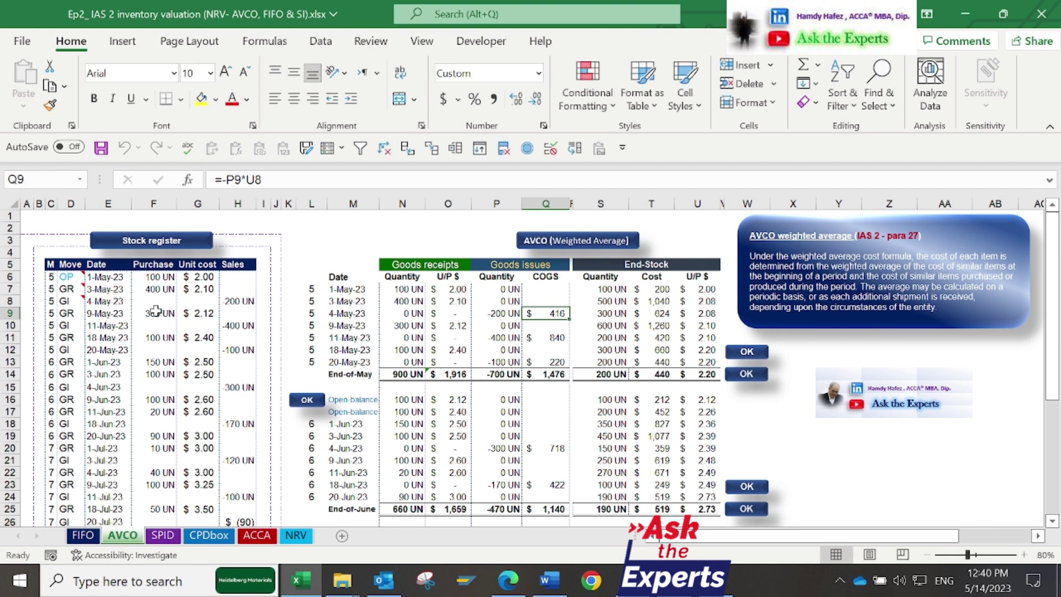
click(409, 289)
click(452, 302)
drag(405, 204, 482, 207)
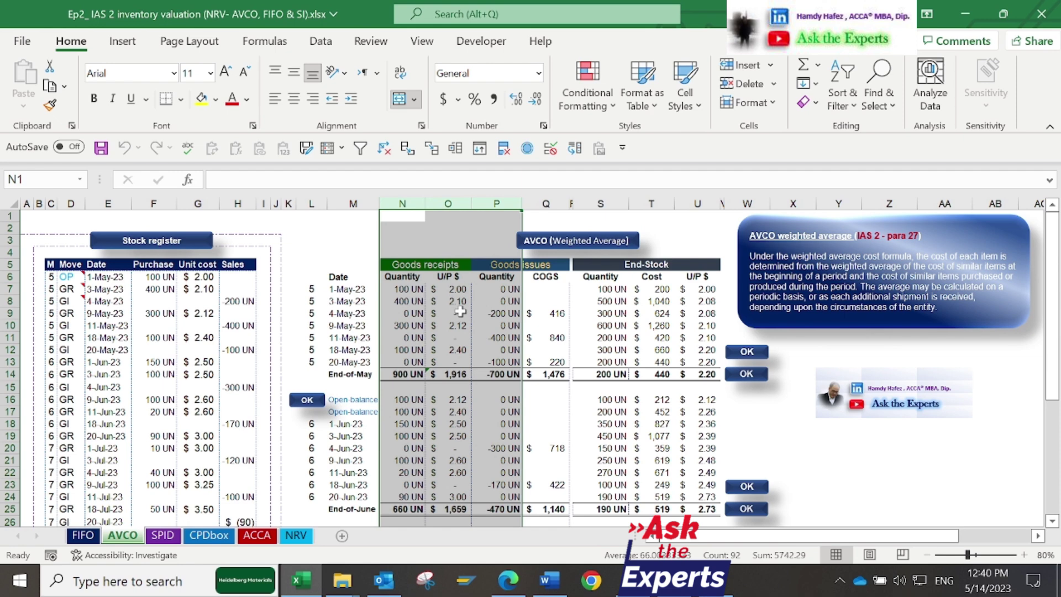
click(555, 315)
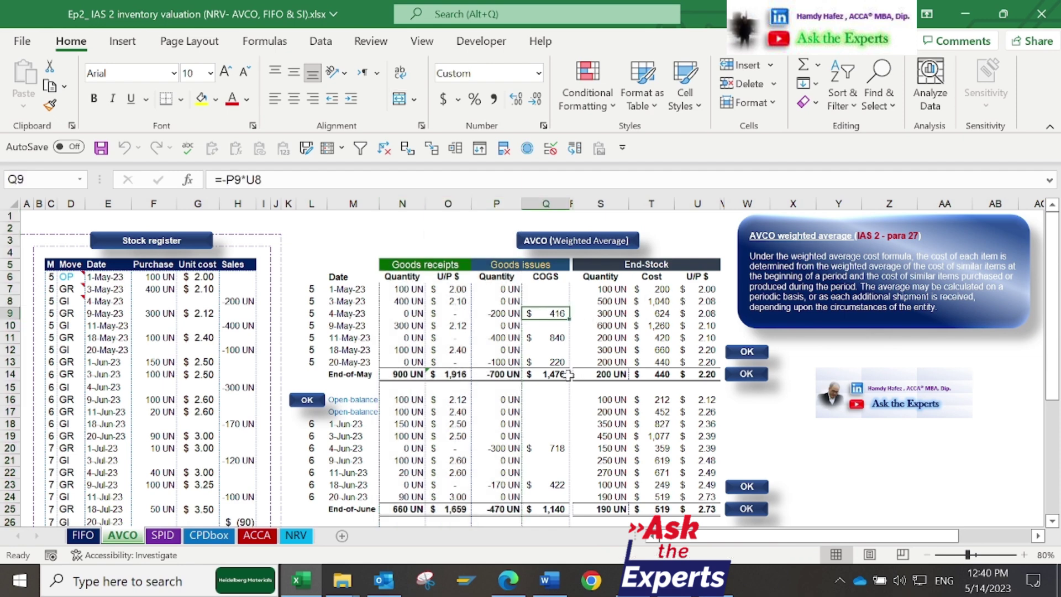
key(F2)
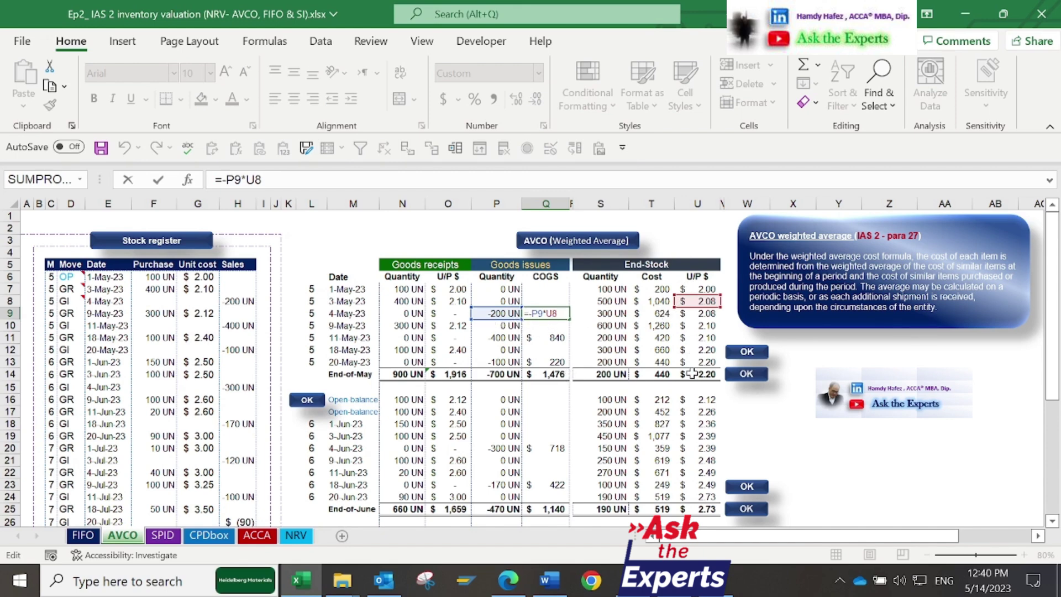
key(ctrl+Return)
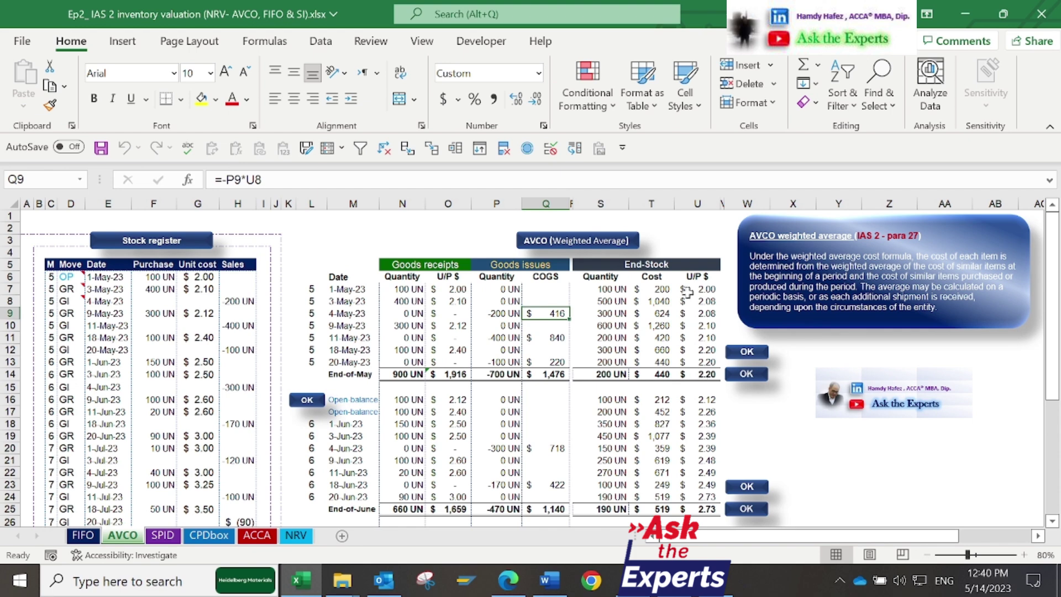
click(705, 313)
double_click(705, 312)
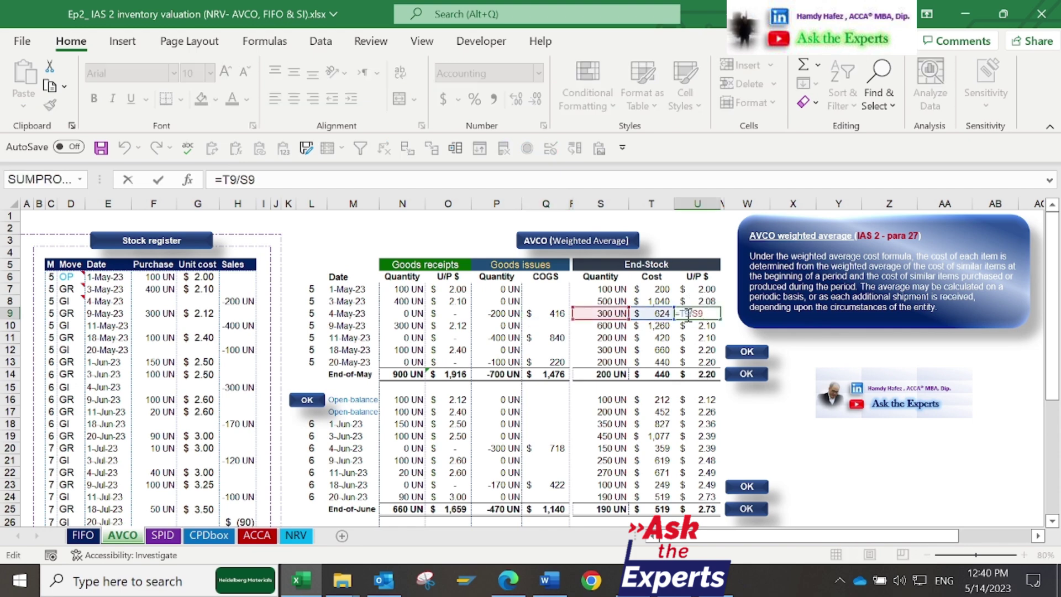
key(Escape)
double_click(664, 313)
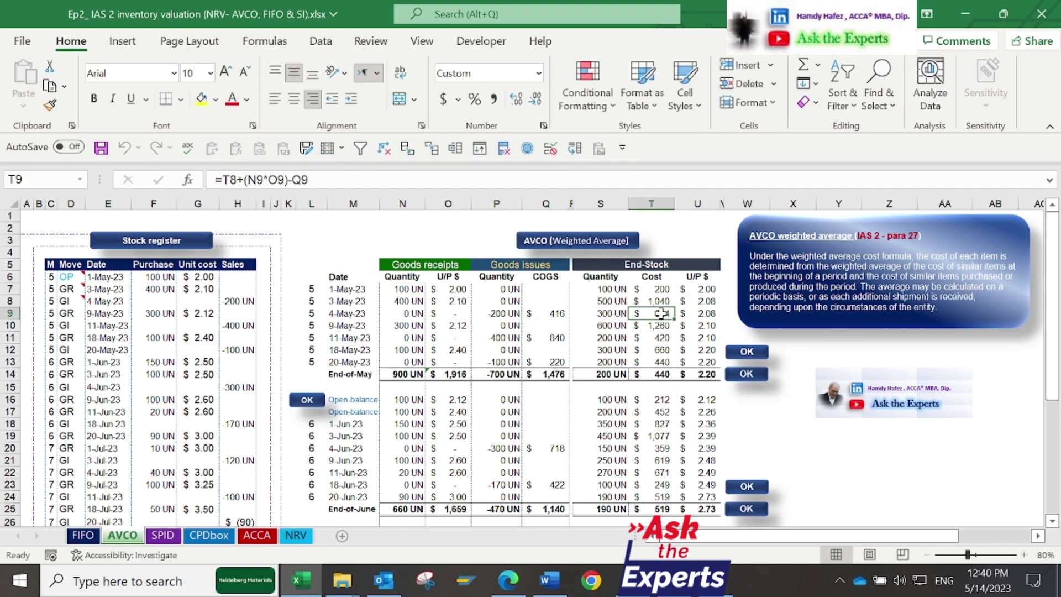
key(Escape)
click(697, 313)
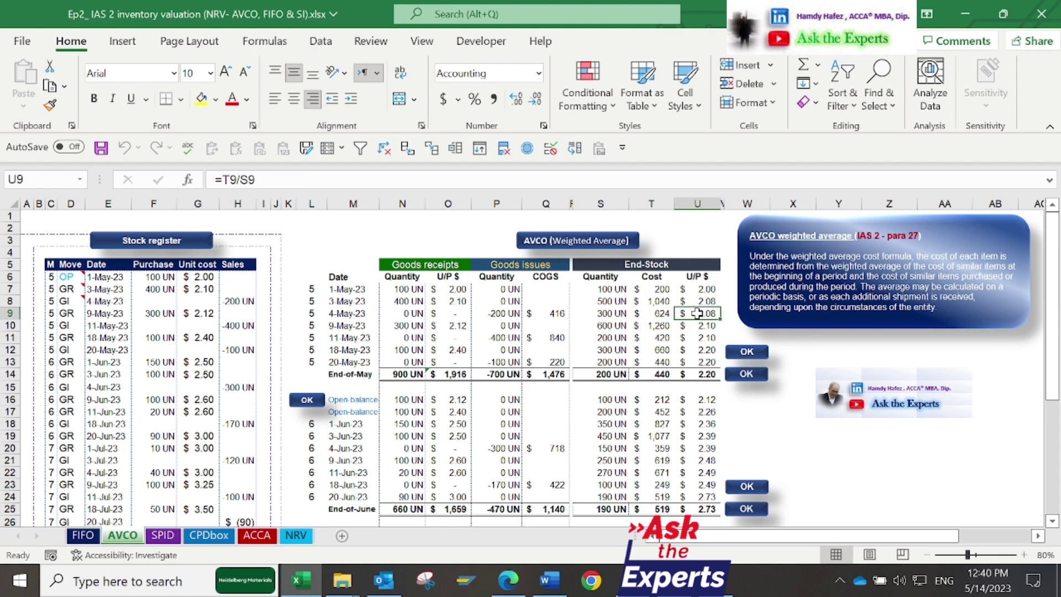
key(F2)
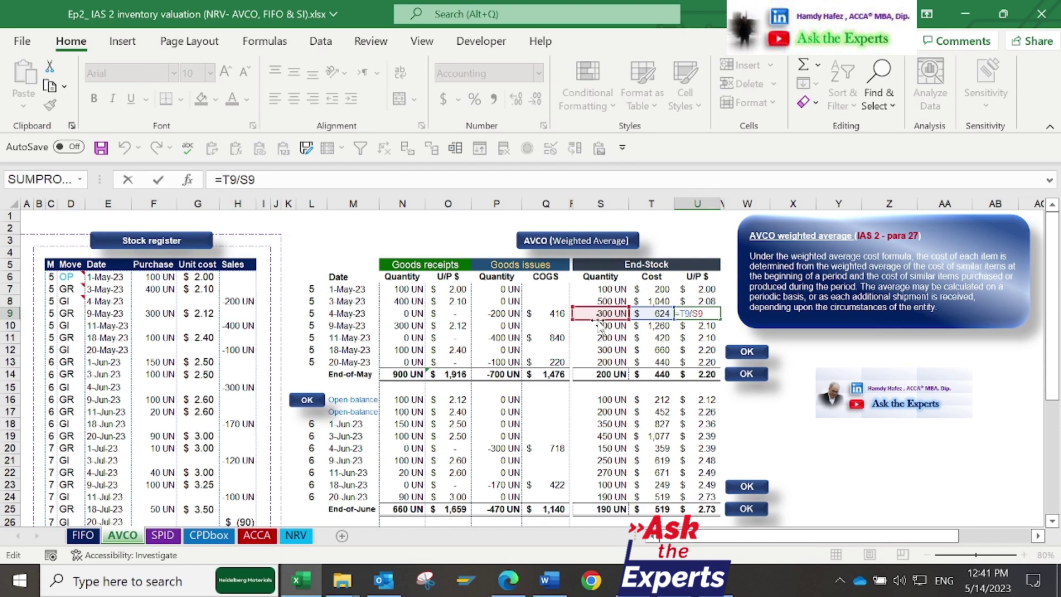
key(ctrl+Return)
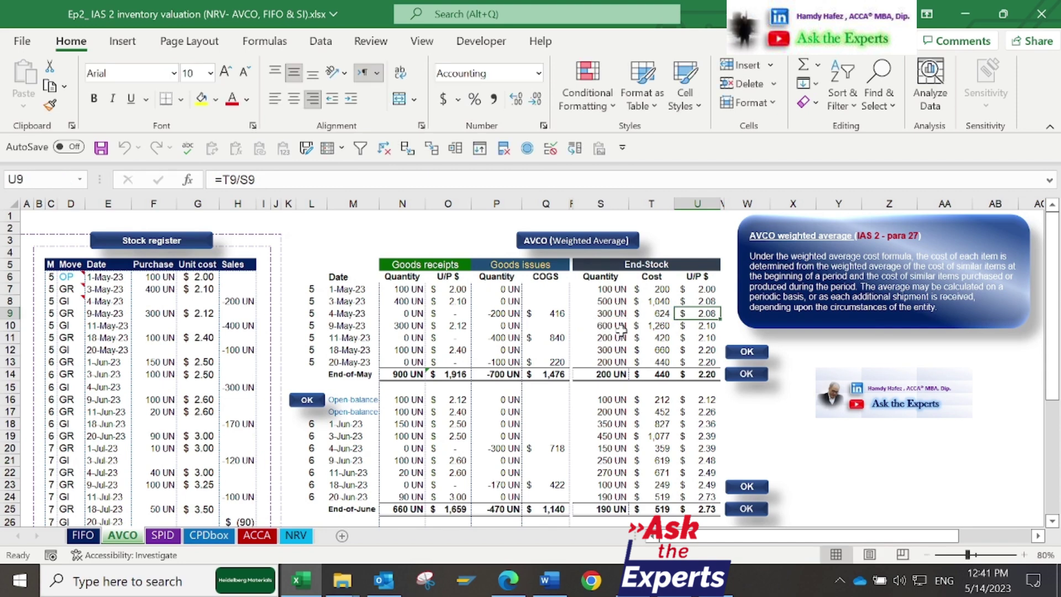
click(695, 338)
double_click(695, 338)
key(ctrl+Return)
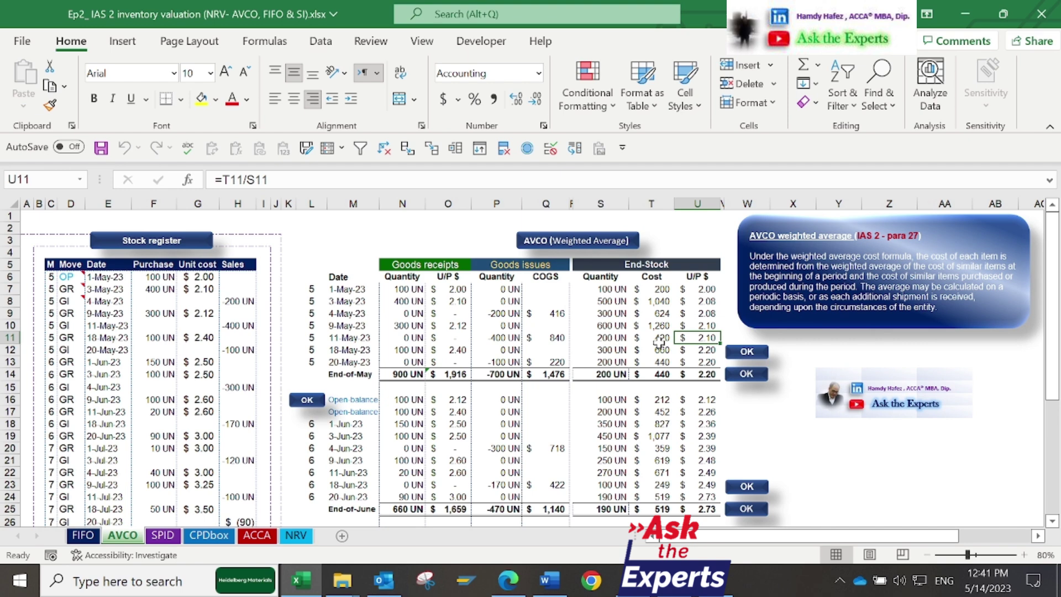
click(546, 338)
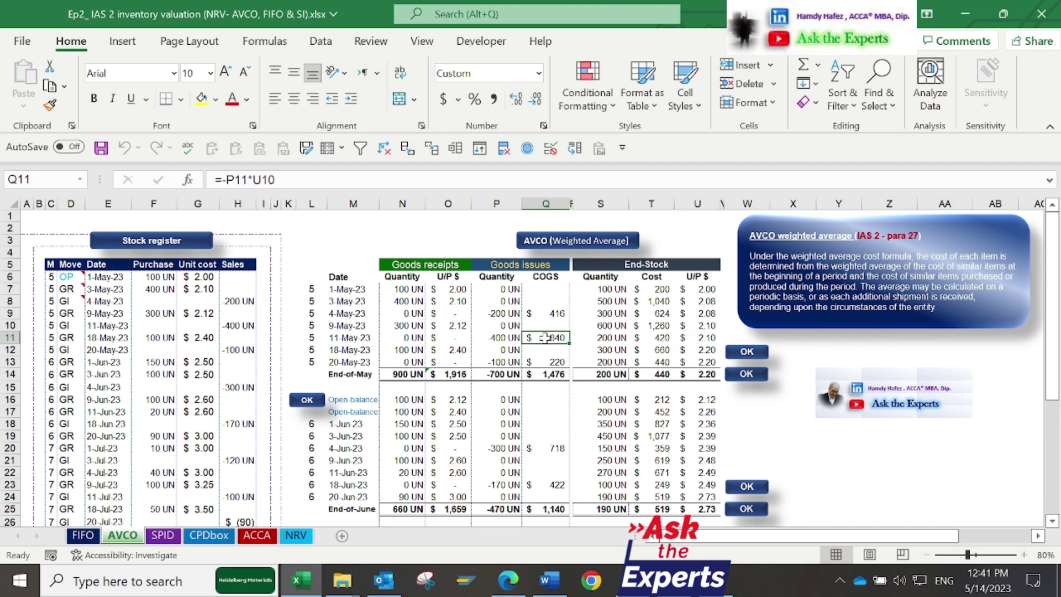
click(547, 314)
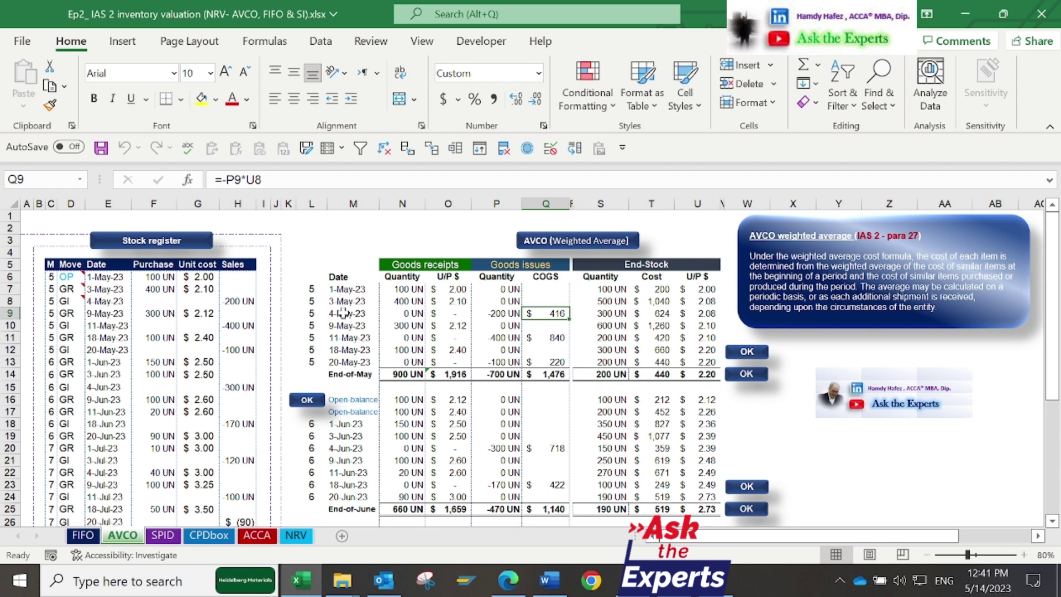
key(F2)
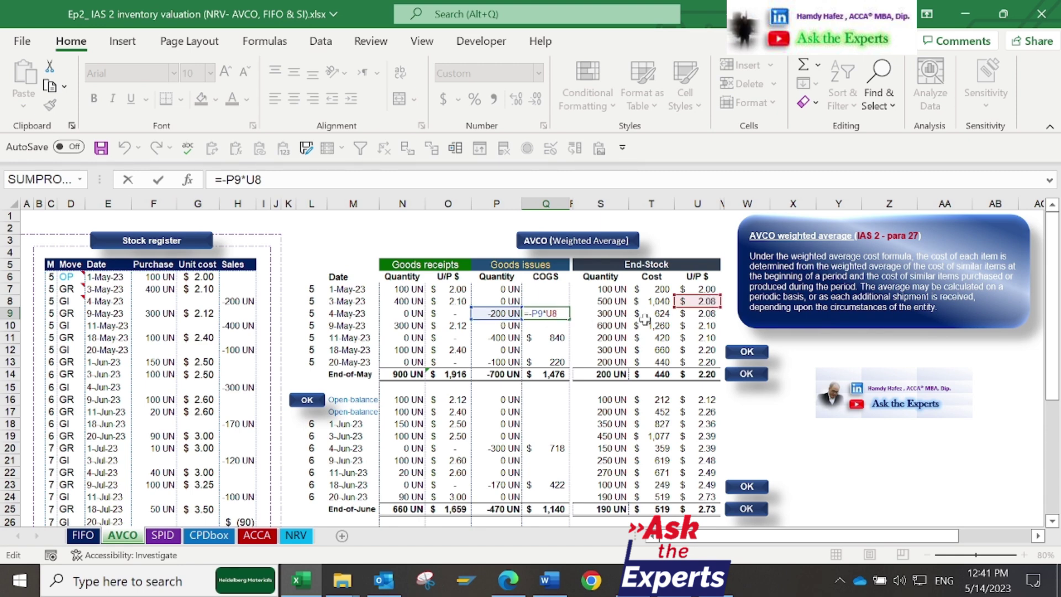
key(ctrl+Return)
click(549, 338)
key(F2)
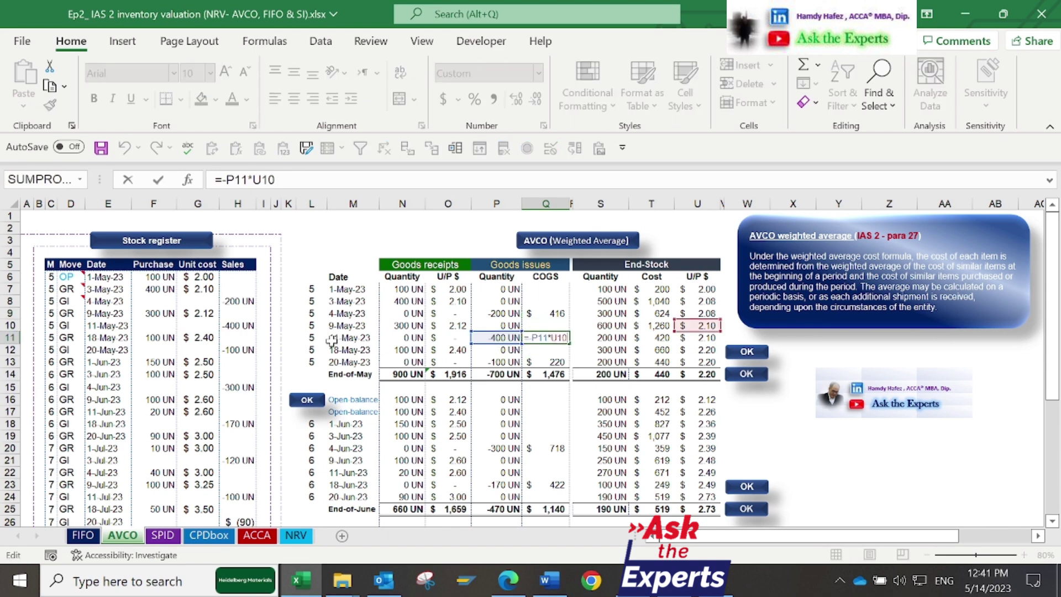
key(ctrl+Return)
click(552, 360)
key(F2)
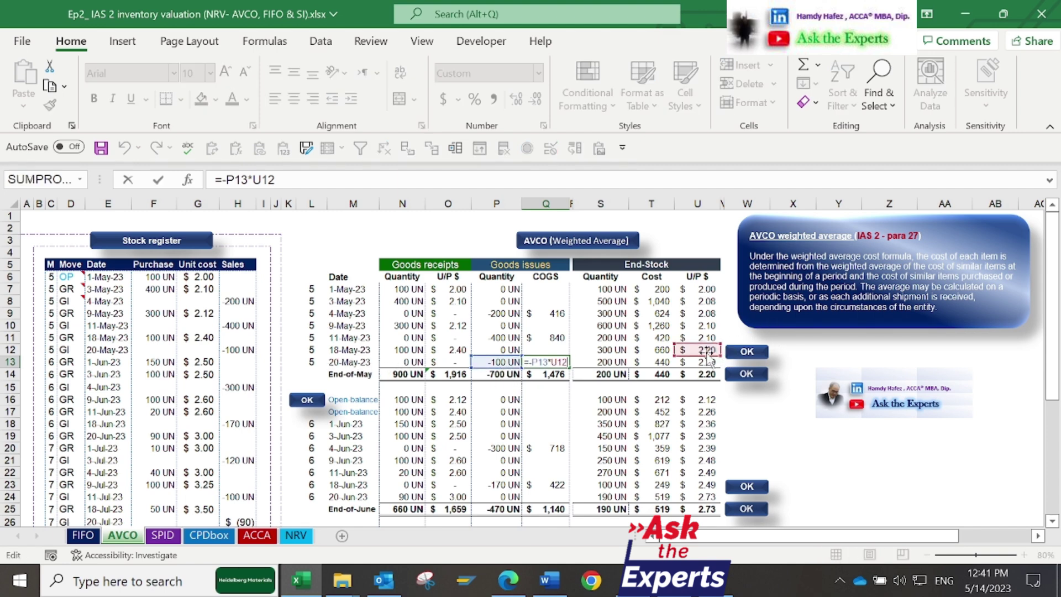
key(ctrl+Return)
click(555, 446)
key(F2)
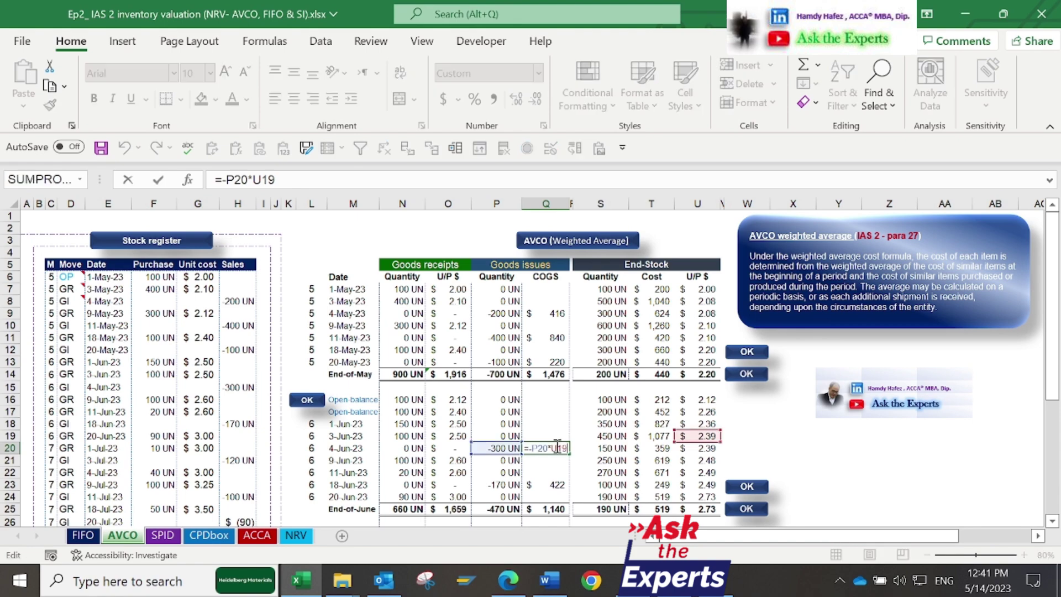
key(ctrl+Return)
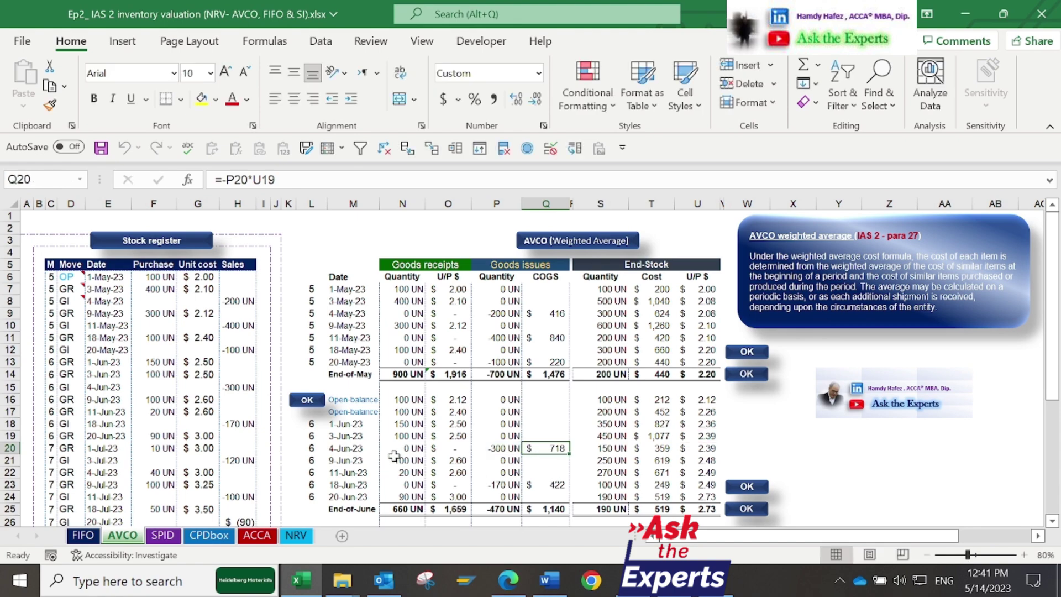
scroll(417, 460, down, 2)
click(554, 510)
key(F2)
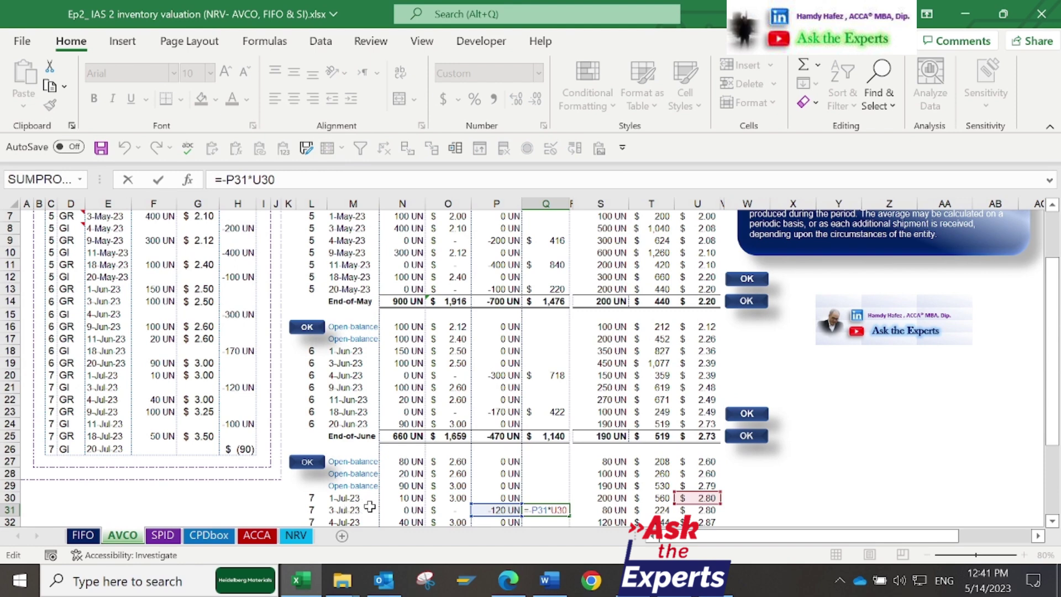
key(Escape)
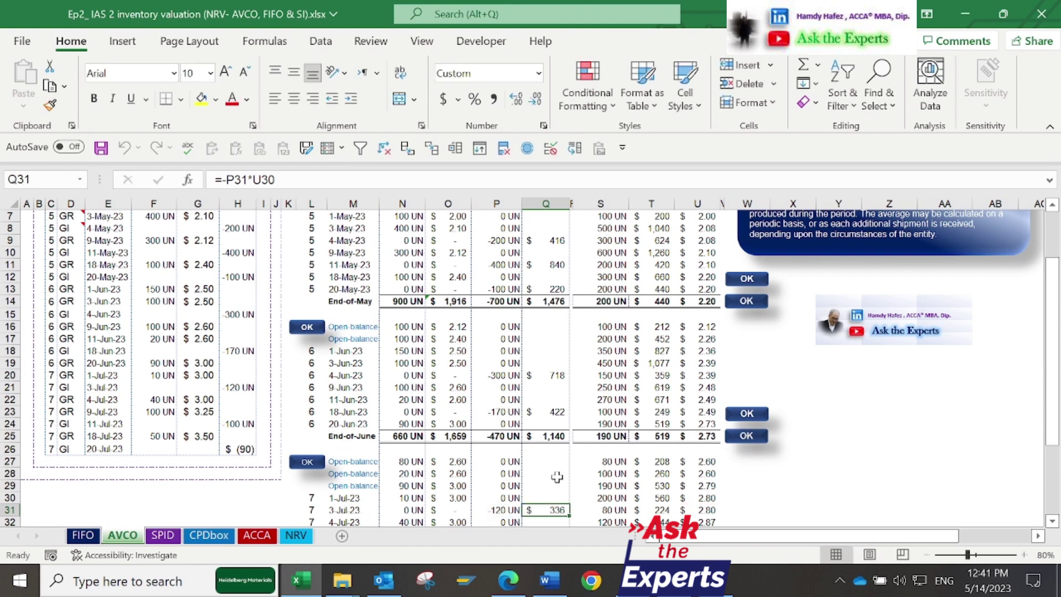
scroll(550, 475, up, 2)
click(543, 374)
key(F2)
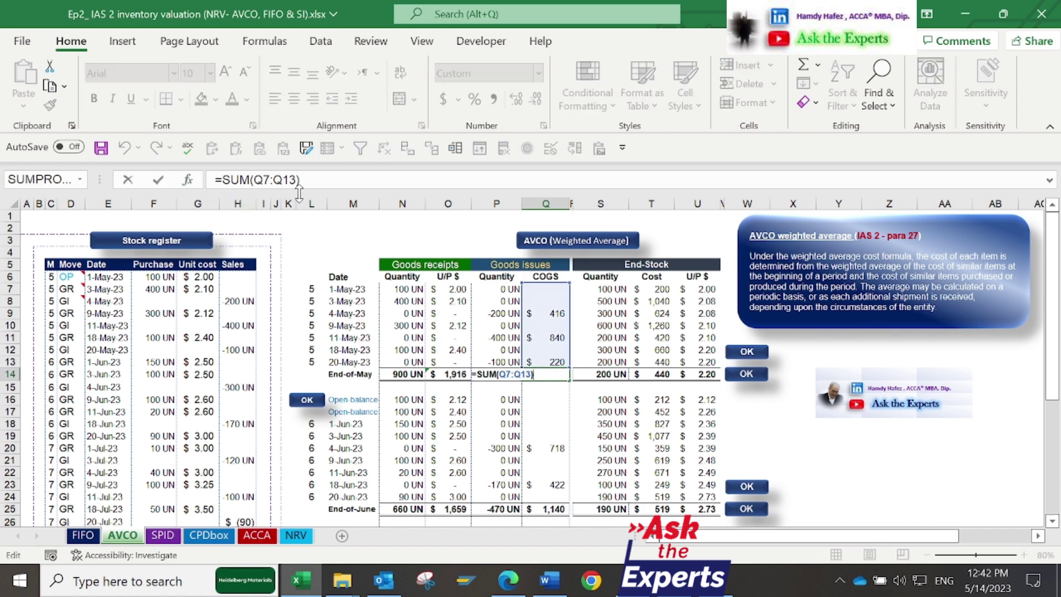
key(ctrl+Return)
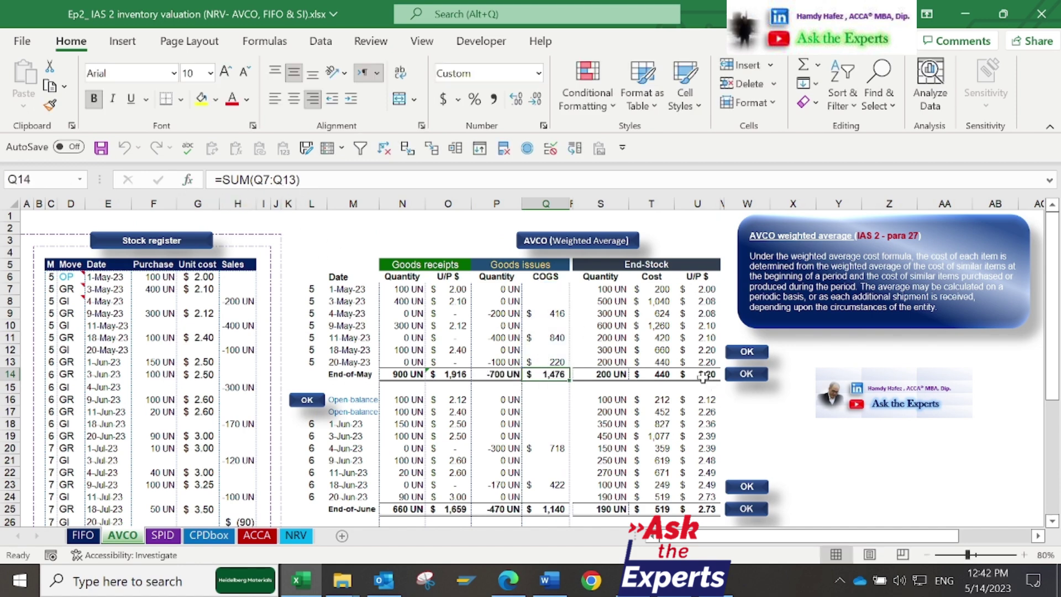
click(703, 376)
key(F2)
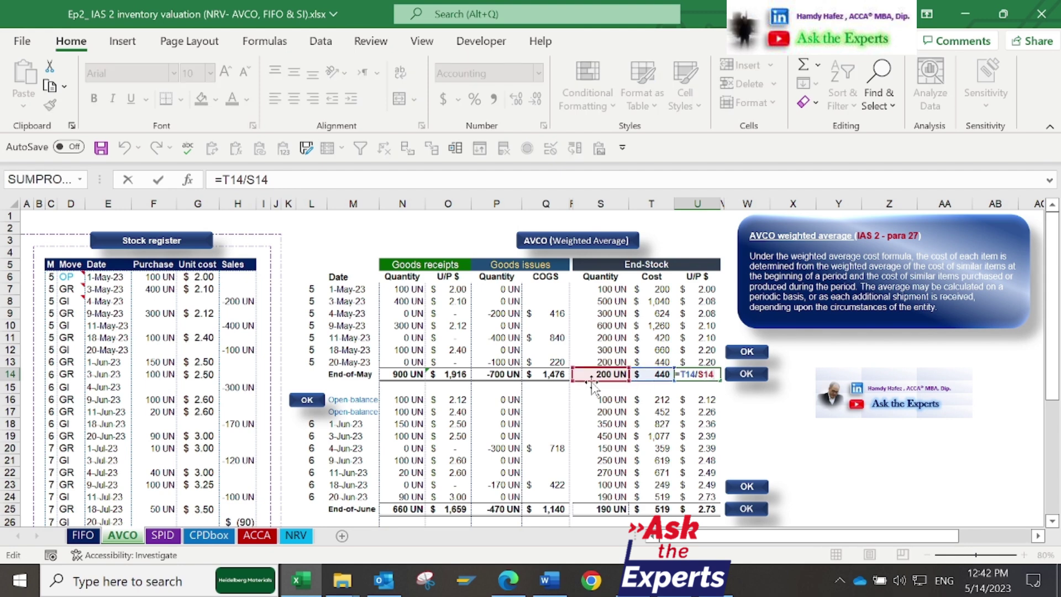
key(ctrl+Return)
click(700, 352)
key(F2)
key(ctrl+Return)
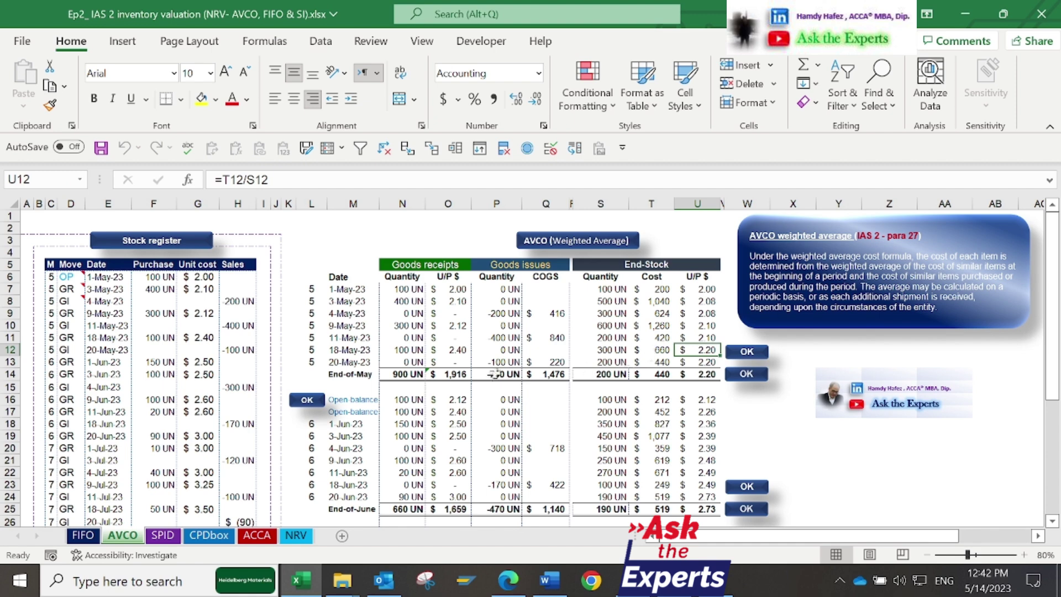
click(415, 375)
Step: Inspect the row 14 total formulas in N14, O14 and P14 without changing them
key(F2)
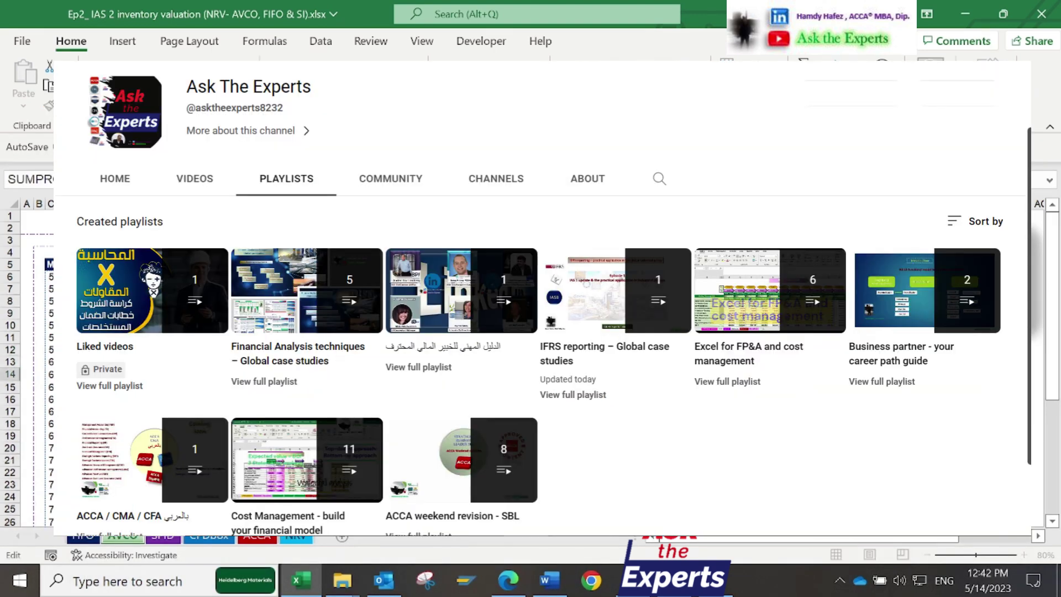
key(Escape)
key(F2)
key(Escape)
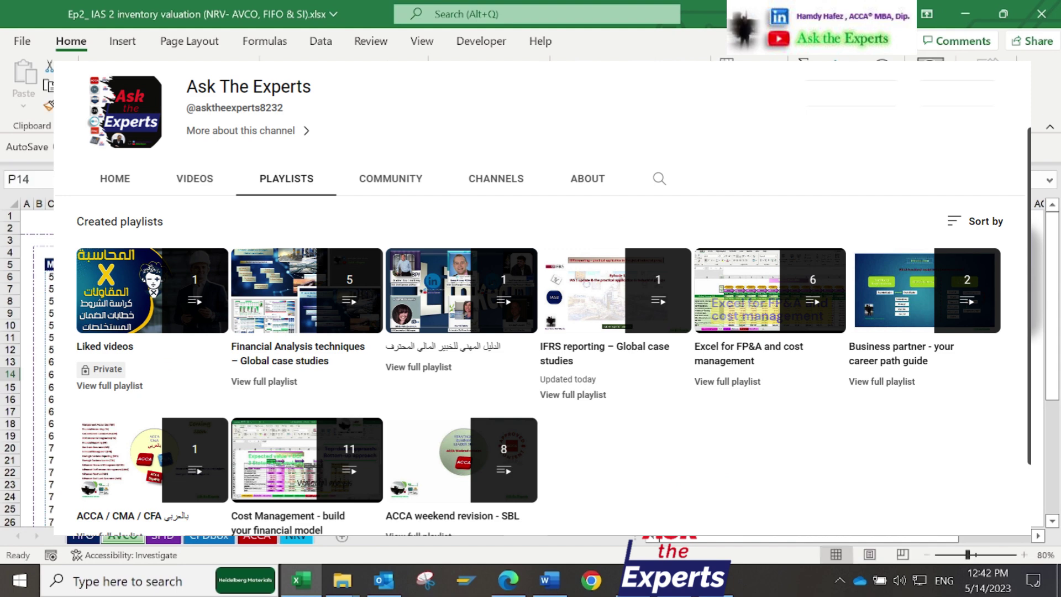
key(F2)
key(Escape)
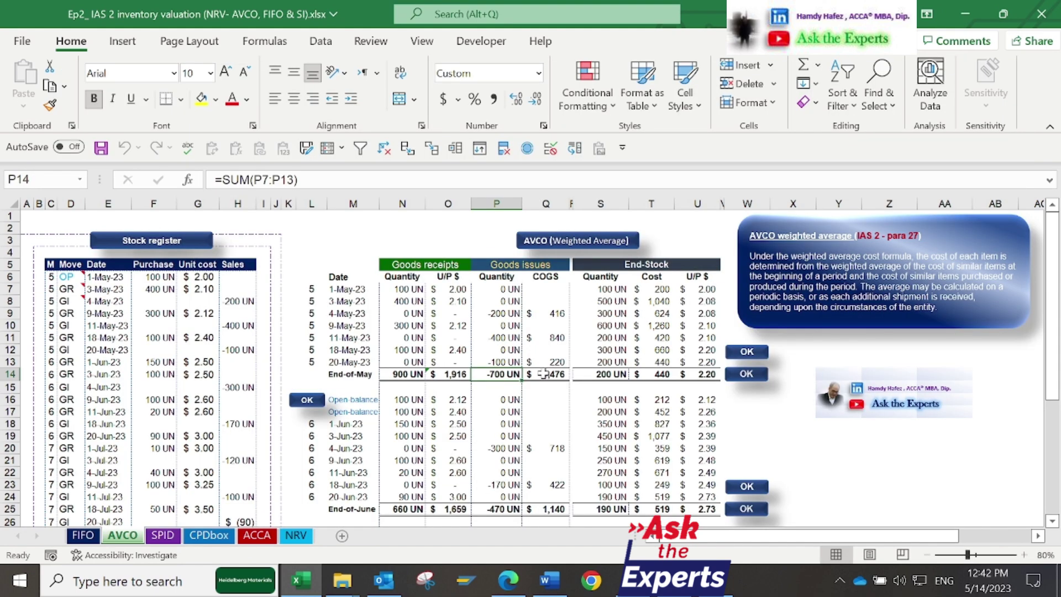
Step: Move to the Q14 COGS total, select the OK check beside row 12, and open the SPID sheet
key(Right)
click(747, 351)
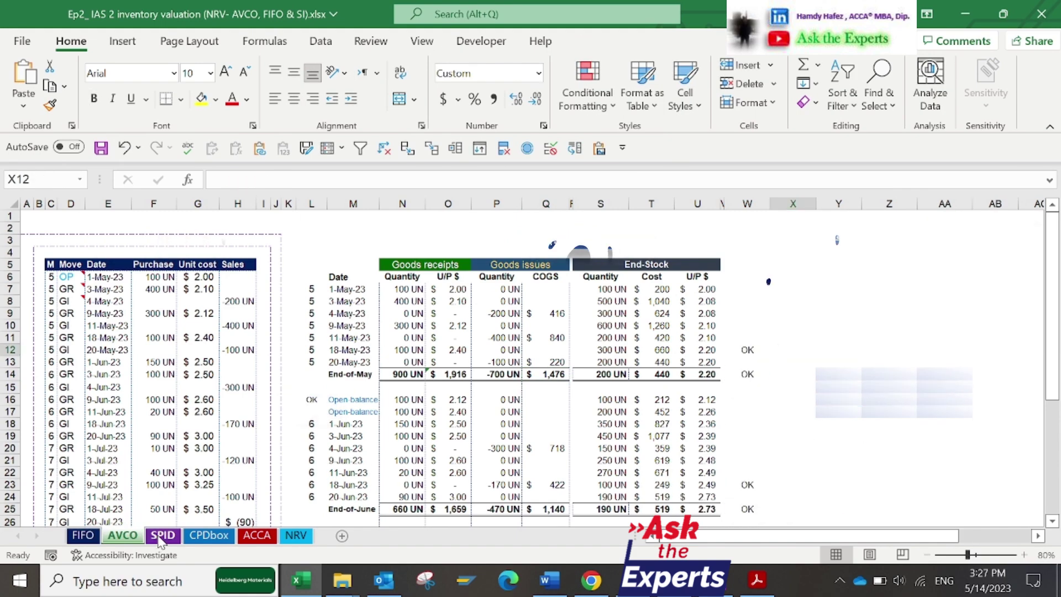
click(161, 535)
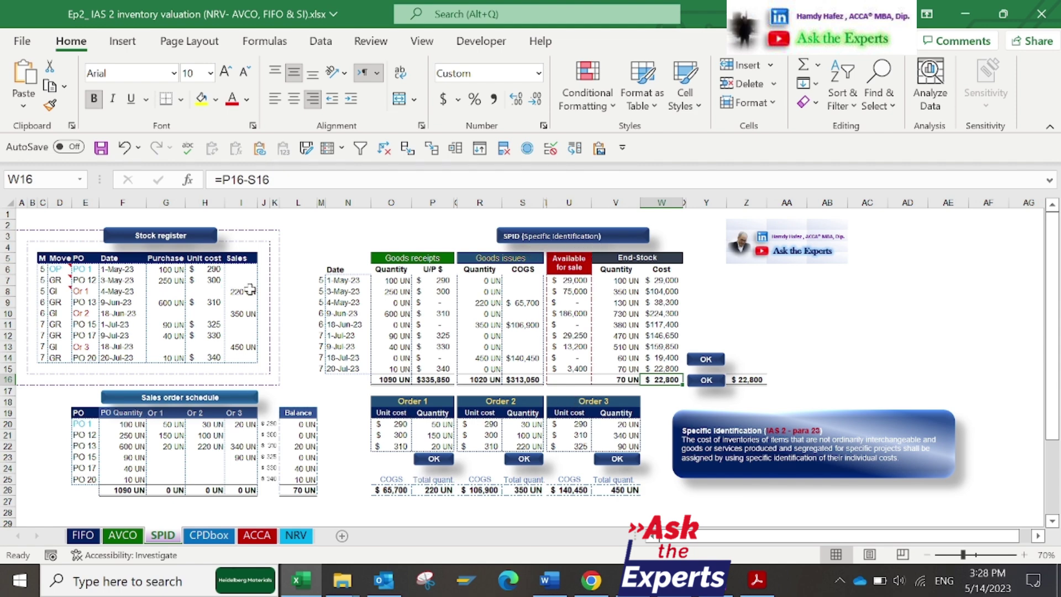
click(79, 292)
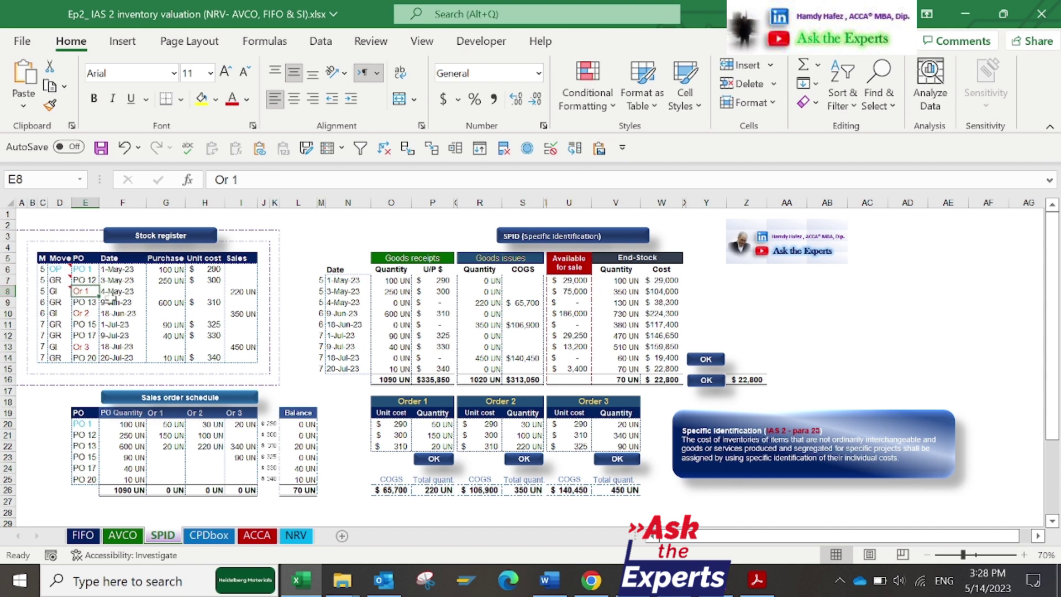
click(391, 490)
click(233, 291)
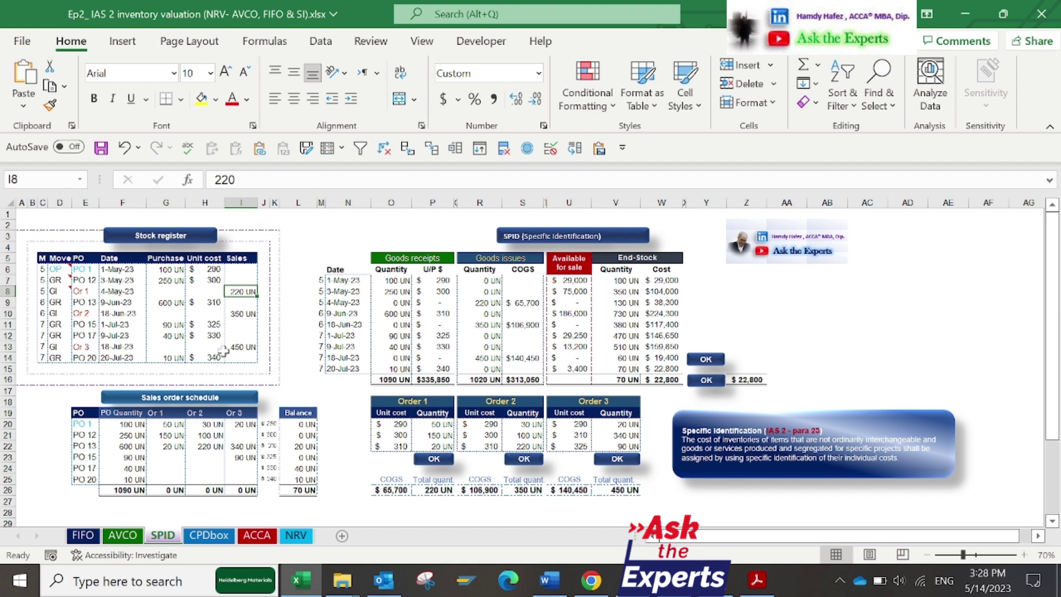
click(232, 315)
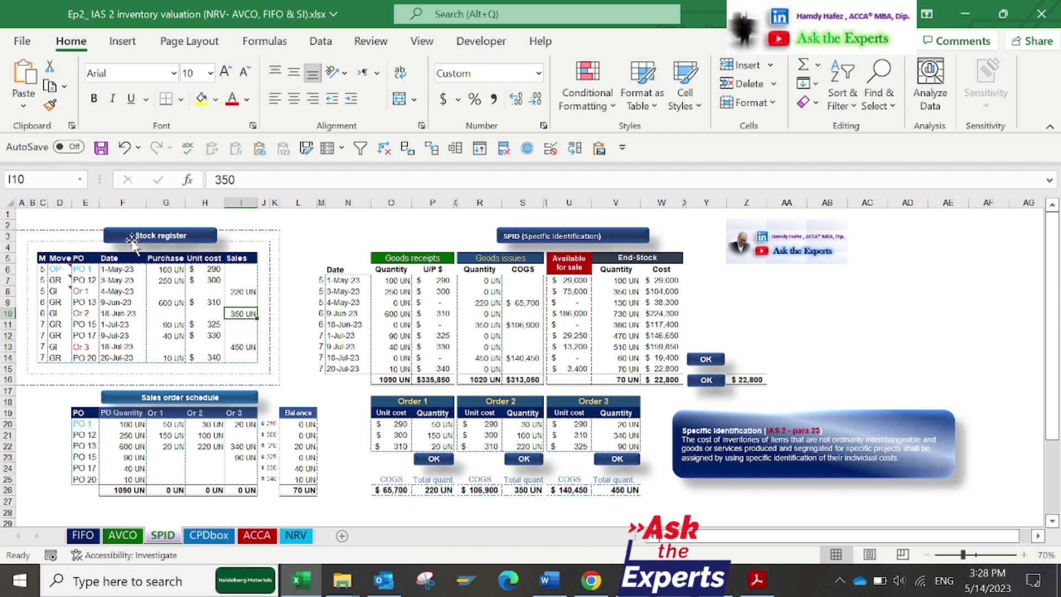
click(85, 203)
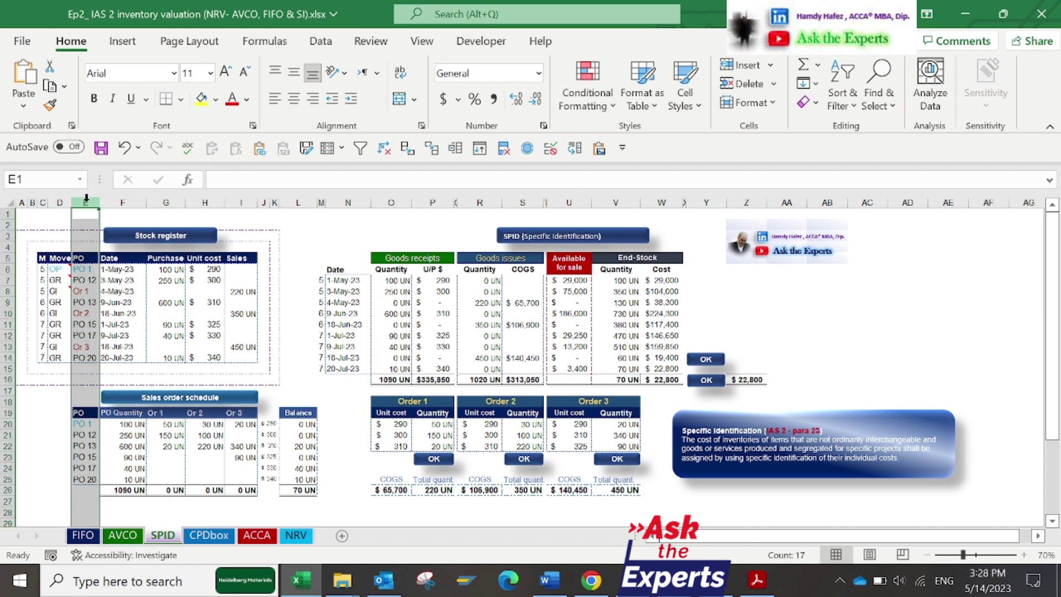
click(86, 270)
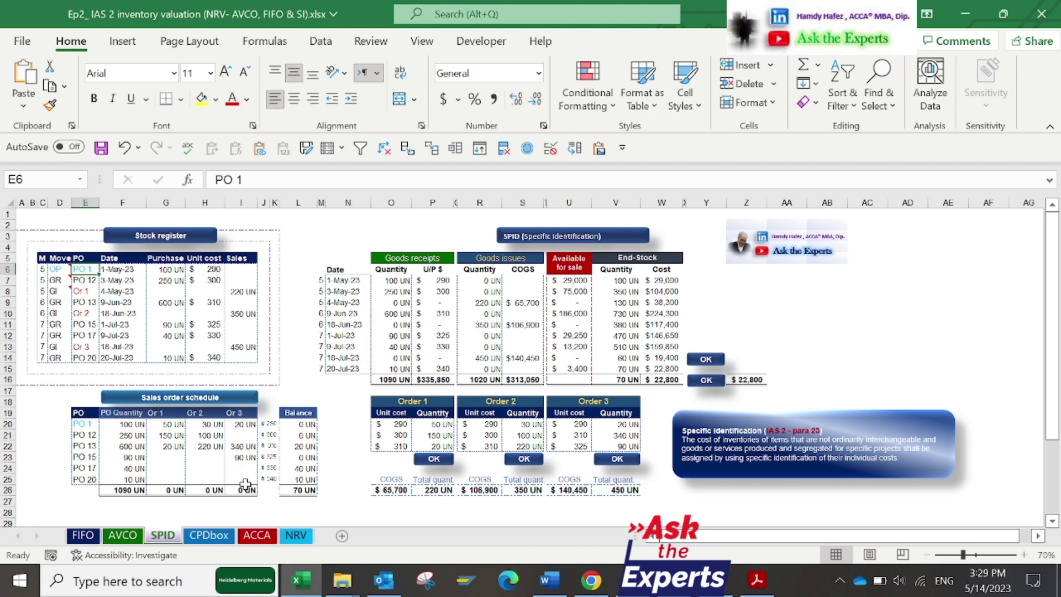
click(242, 291)
click(242, 314)
click(238, 348)
click(236, 292)
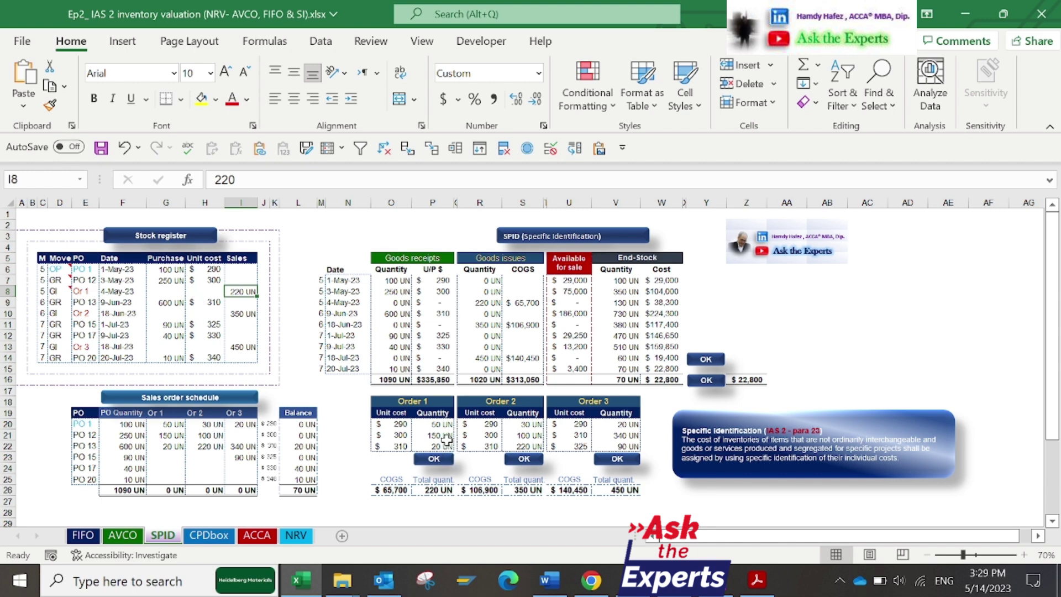
click(436, 426)
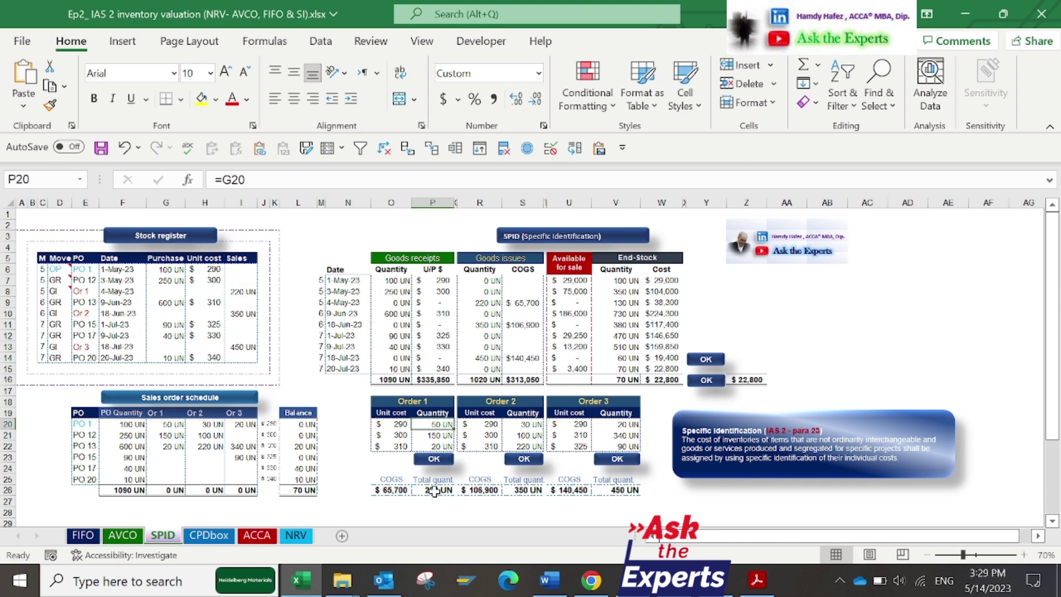
click(169, 427)
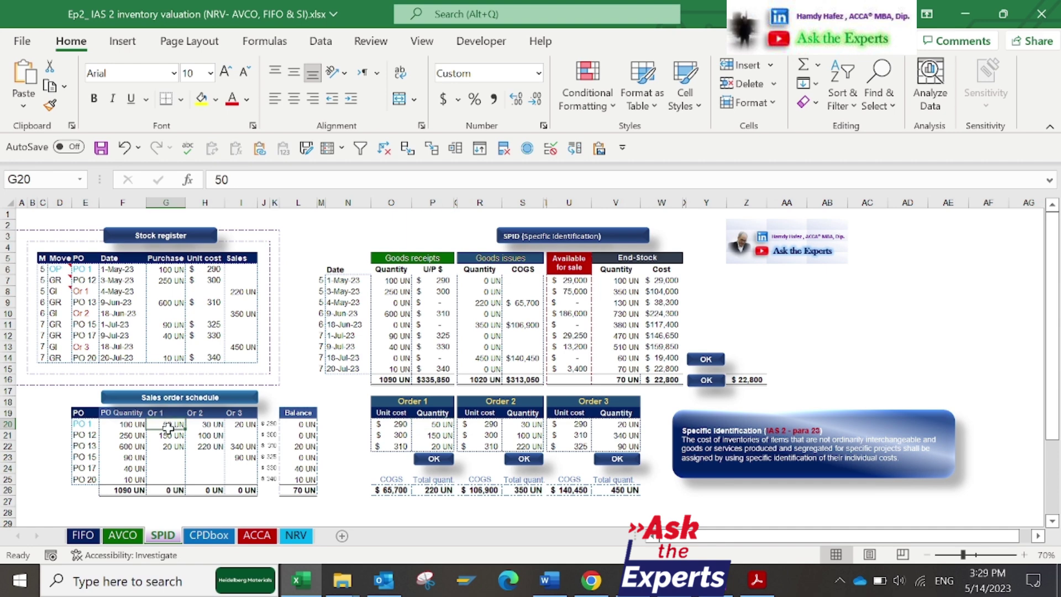
click(169, 436)
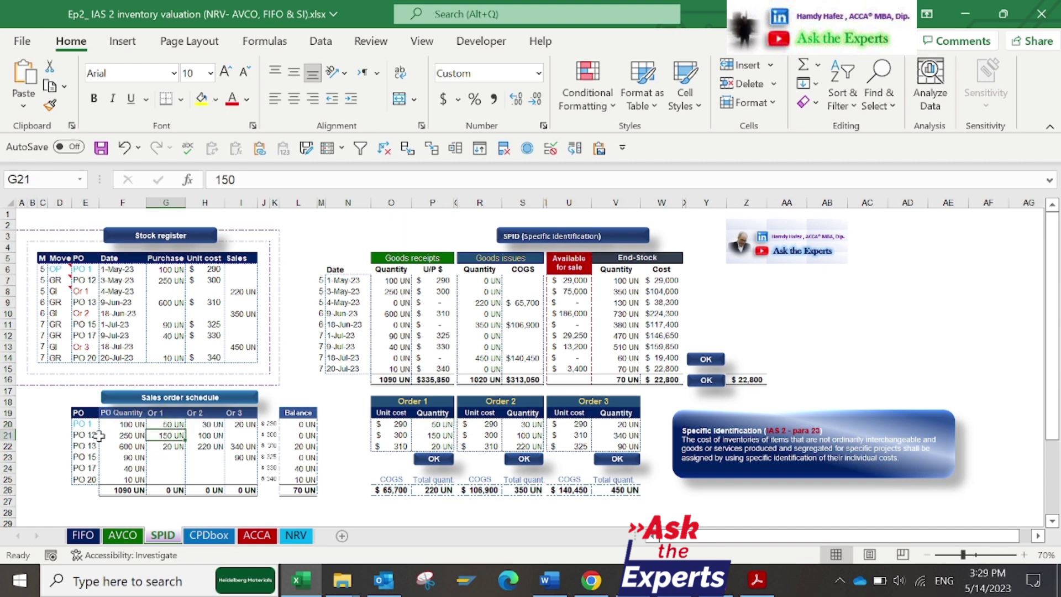
click(172, 447)
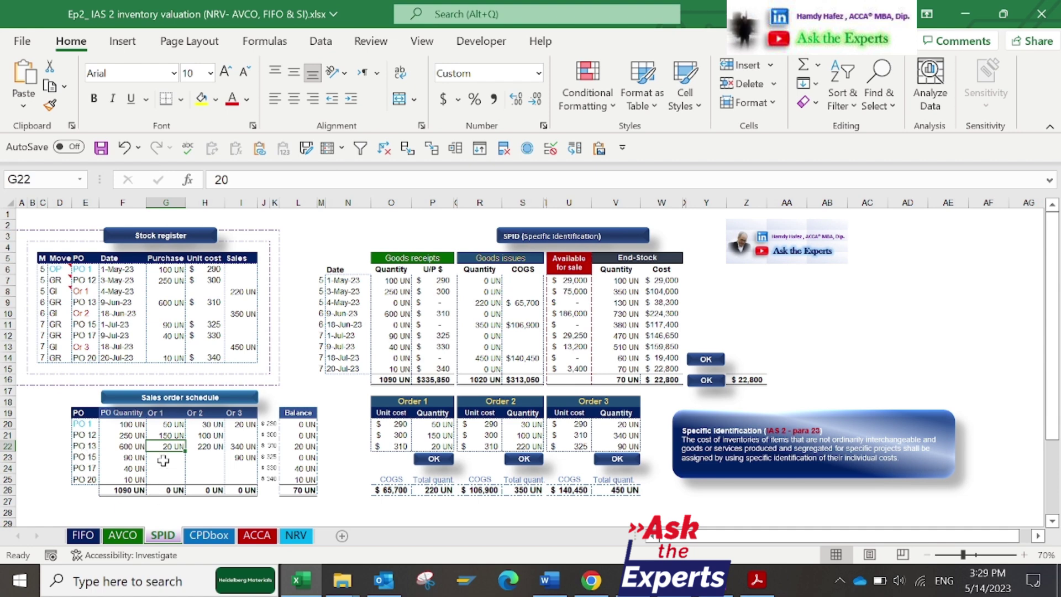
drag(163, 424, 161, 448)
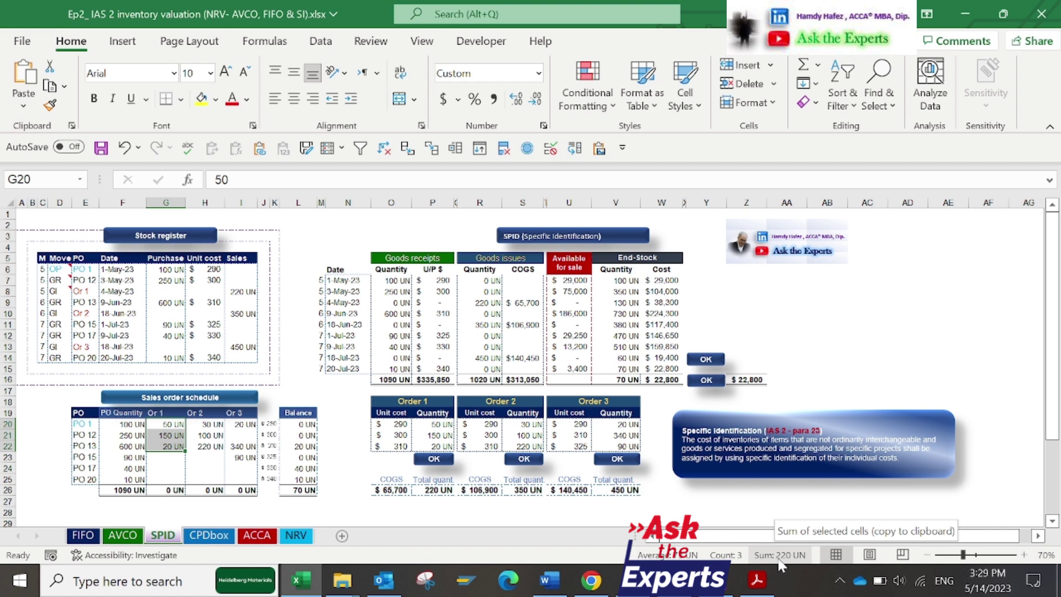
click(511, 259)
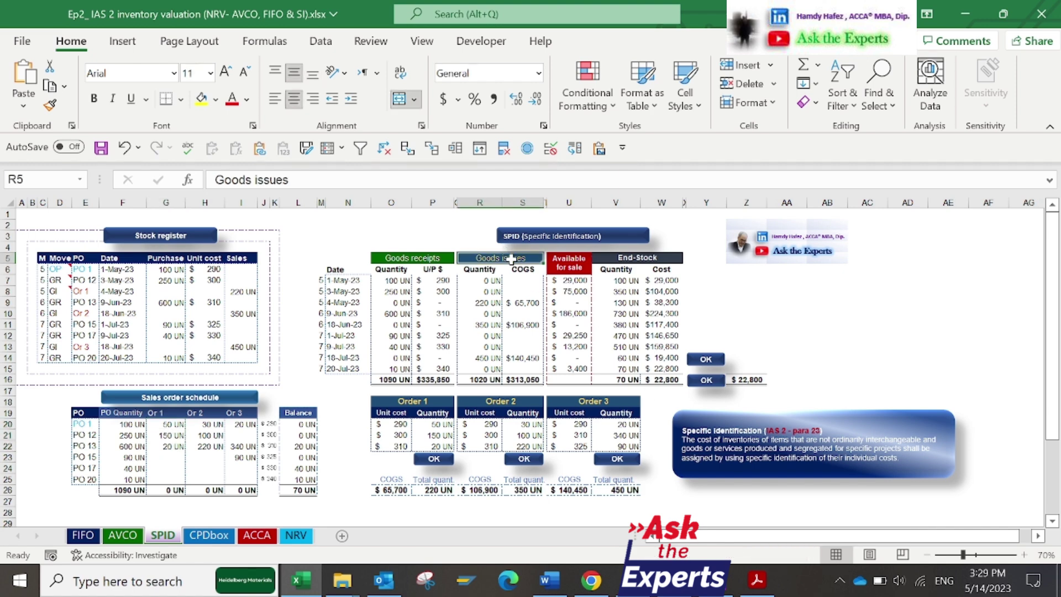
click(666, 289)
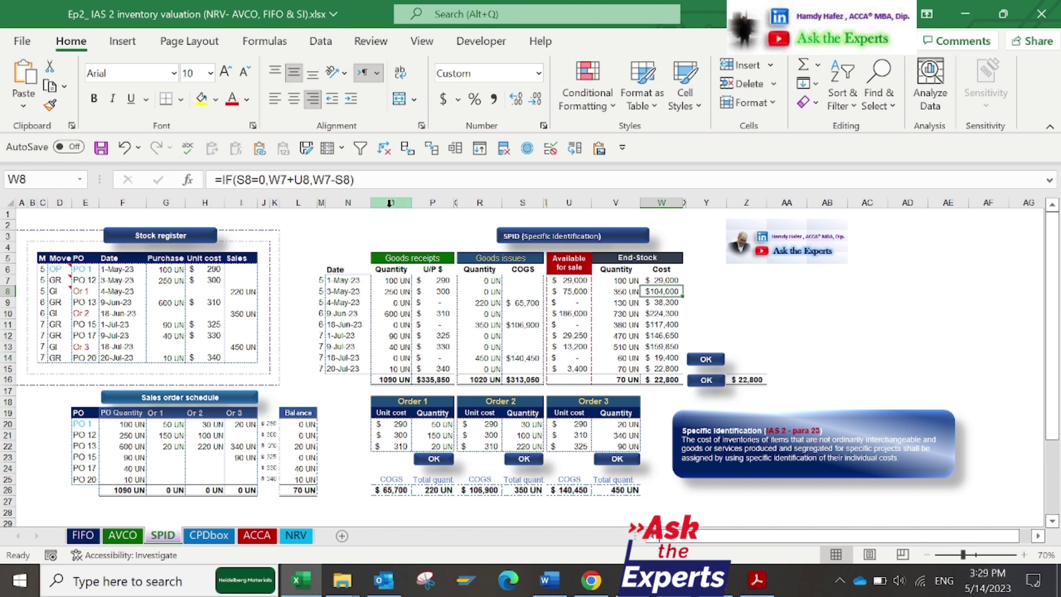
mouse_move(391, 202)
mouse_down()
mouse_move(522, 202)
mouse_move(433, 202)
mouse_up()
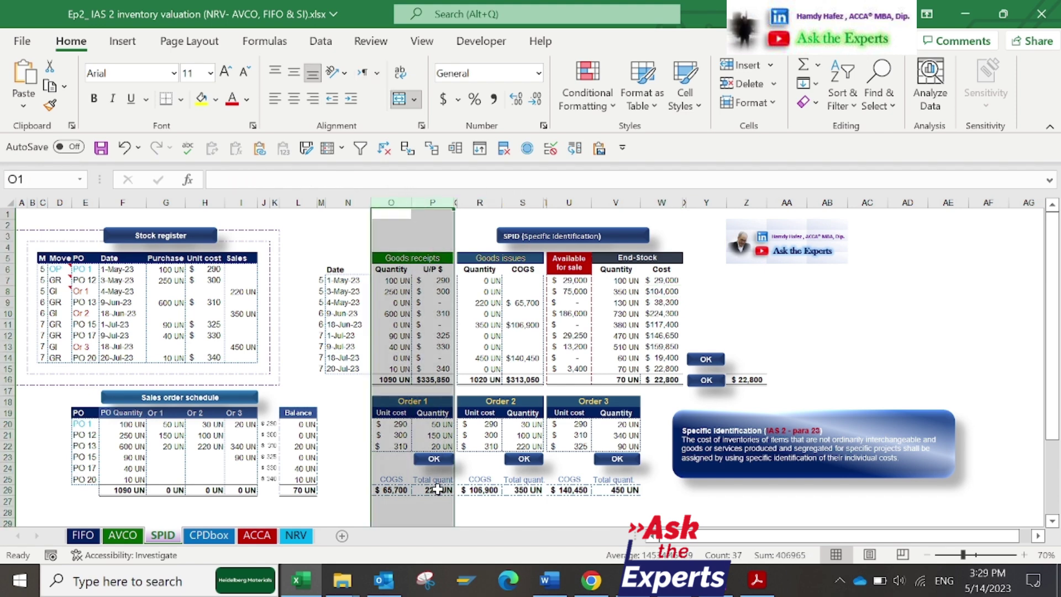
click(405, 424)
click(429, 424)
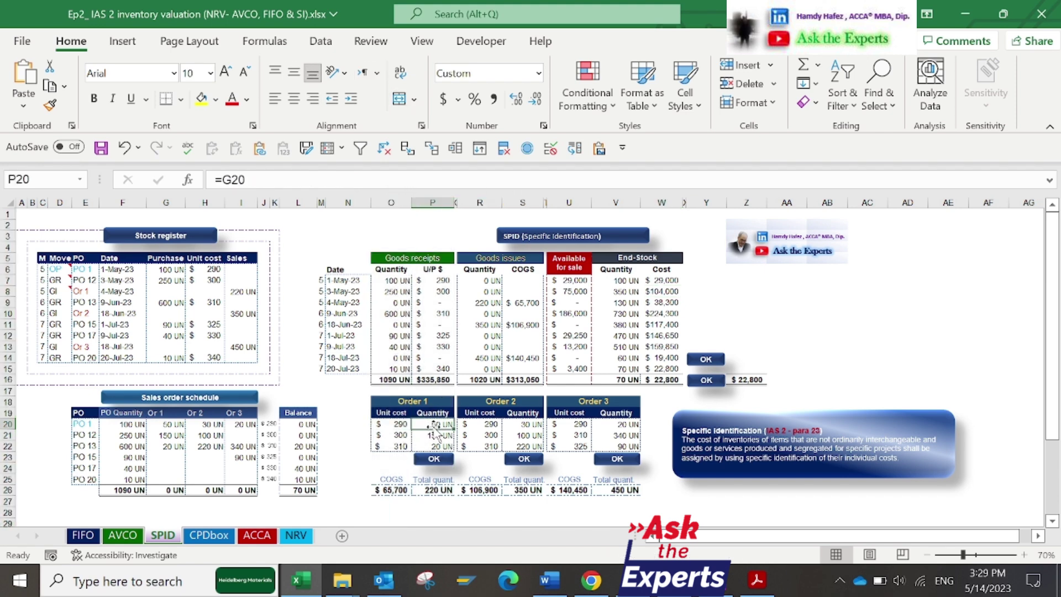
click(396, 425)
key(F2)
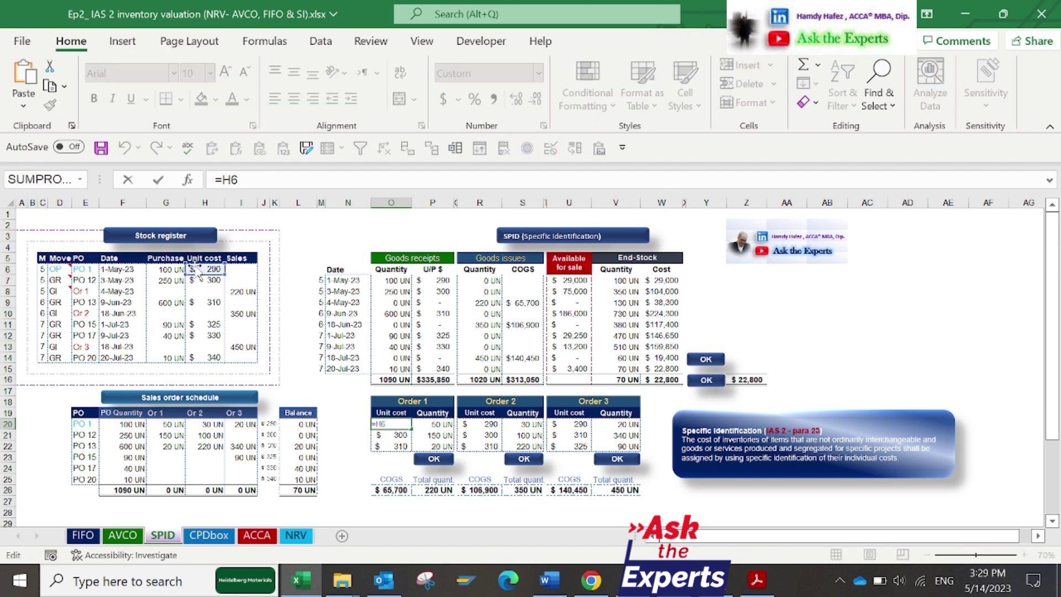
key(Escape)
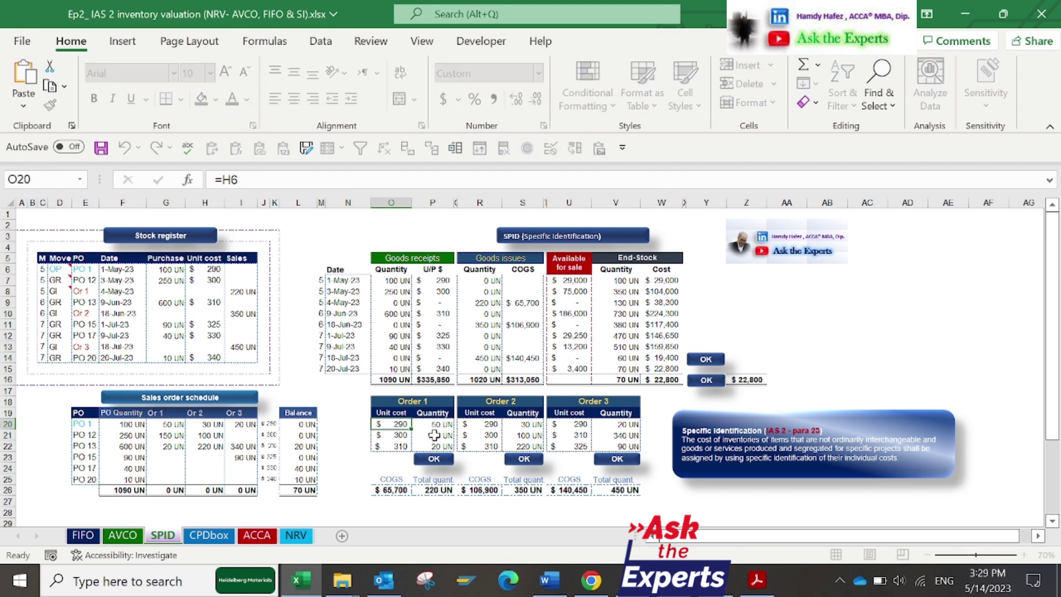
click(434, 435)
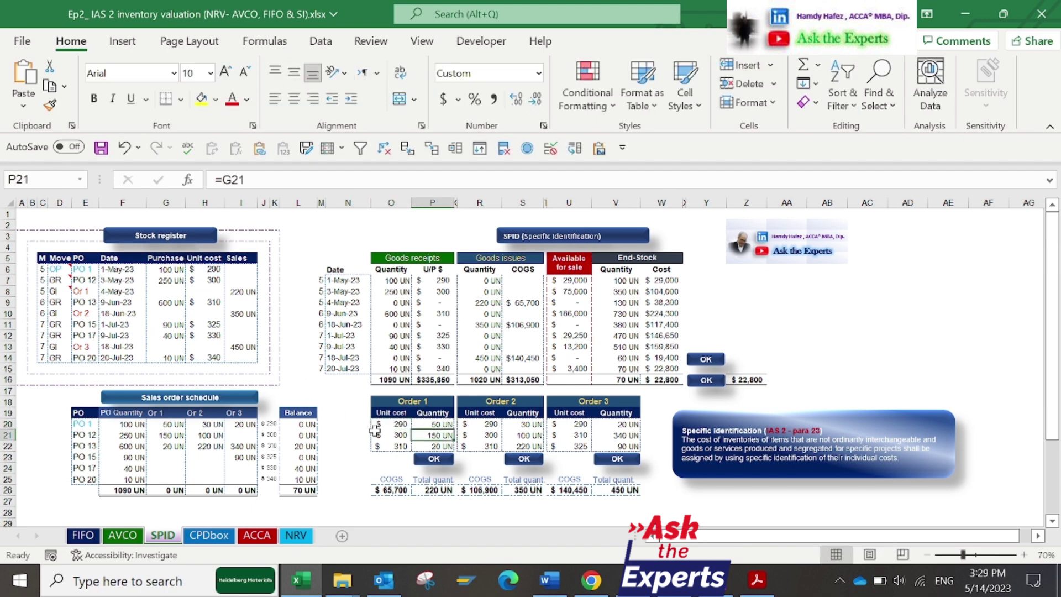
click(395, 435)
key(F2)
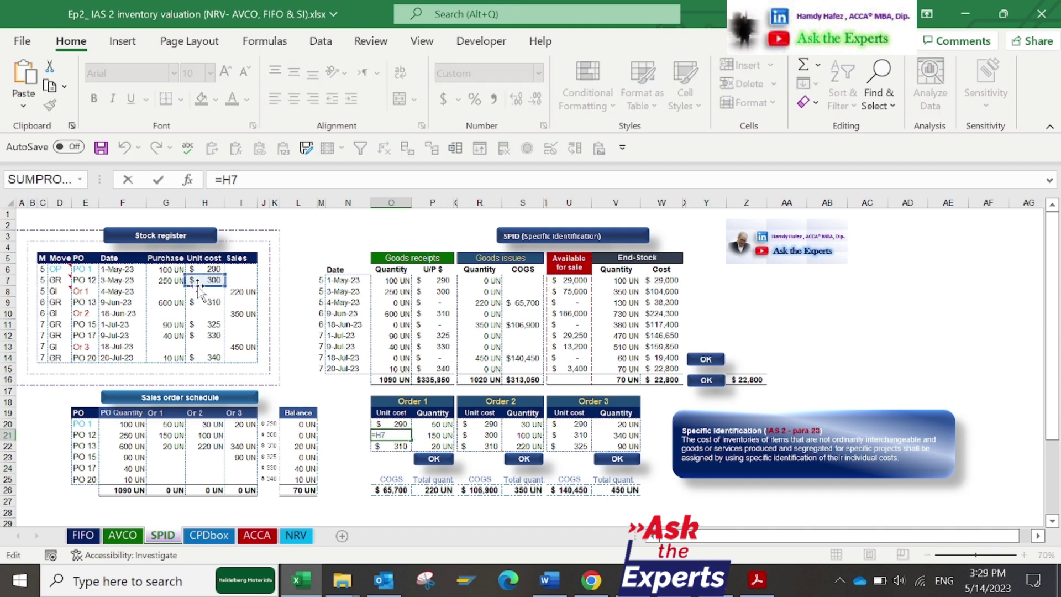
key(Escape)
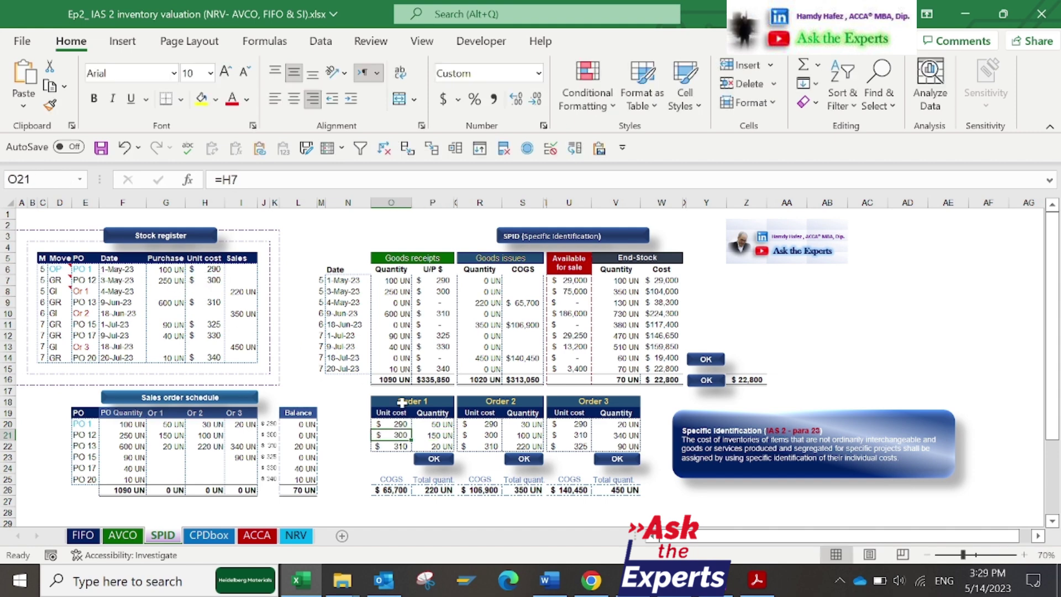
click(433, 446)
click(393, 447)
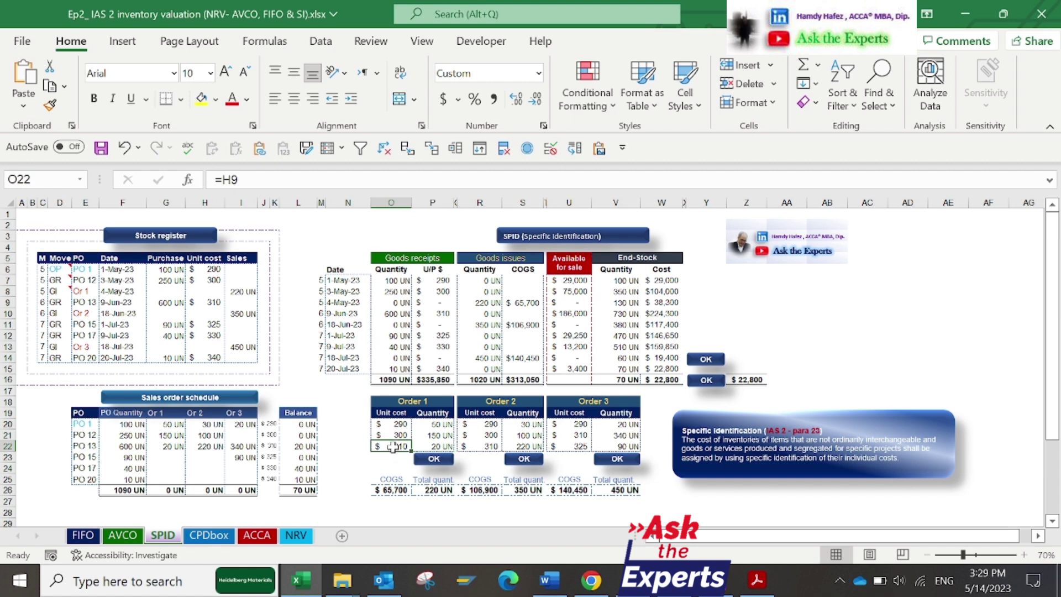
key(F2)
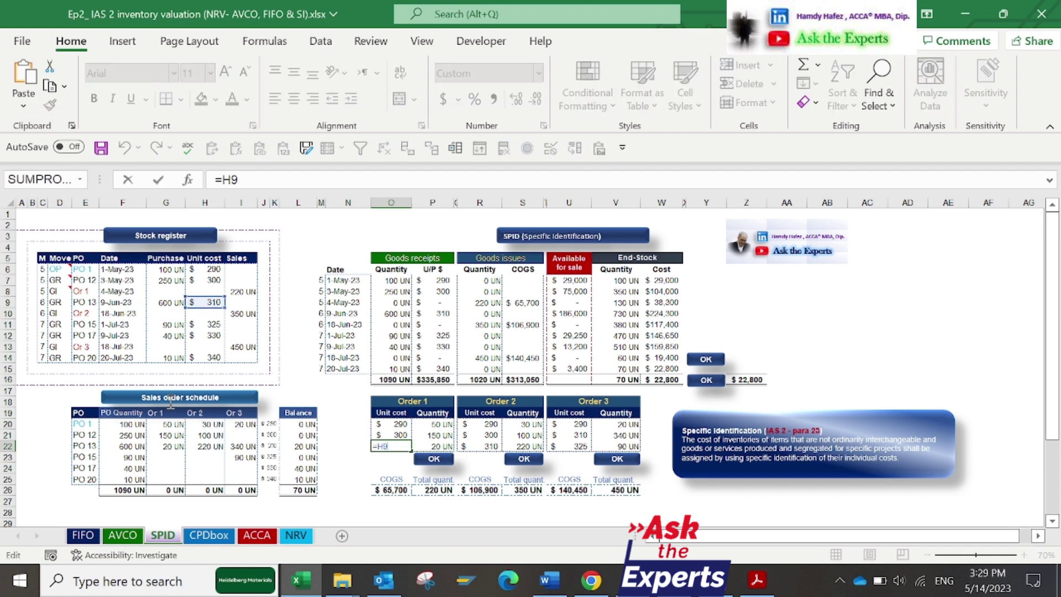
key(Escape)
click(490, 426)
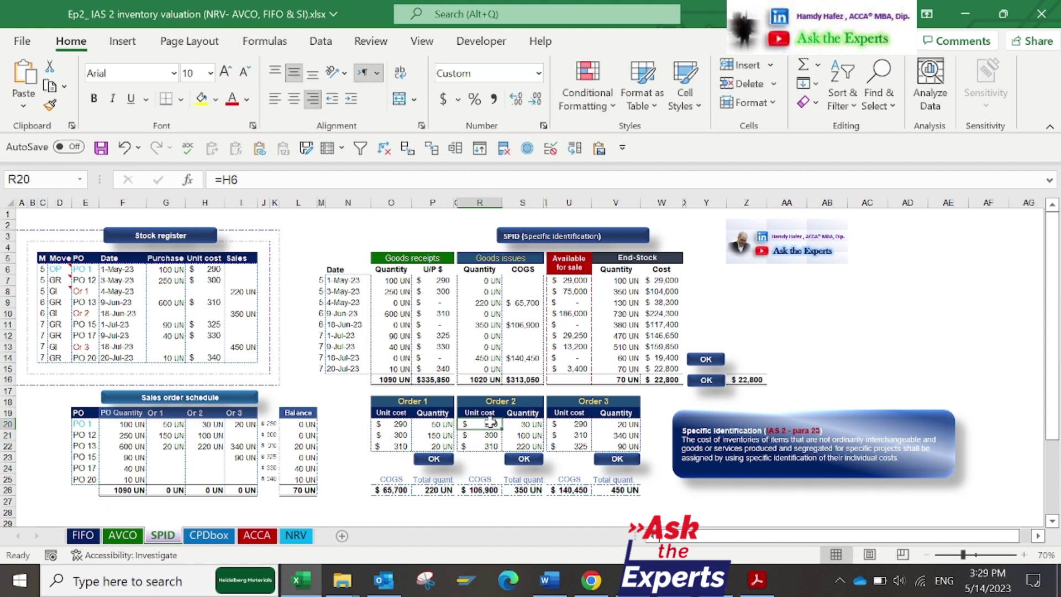
key(F2)
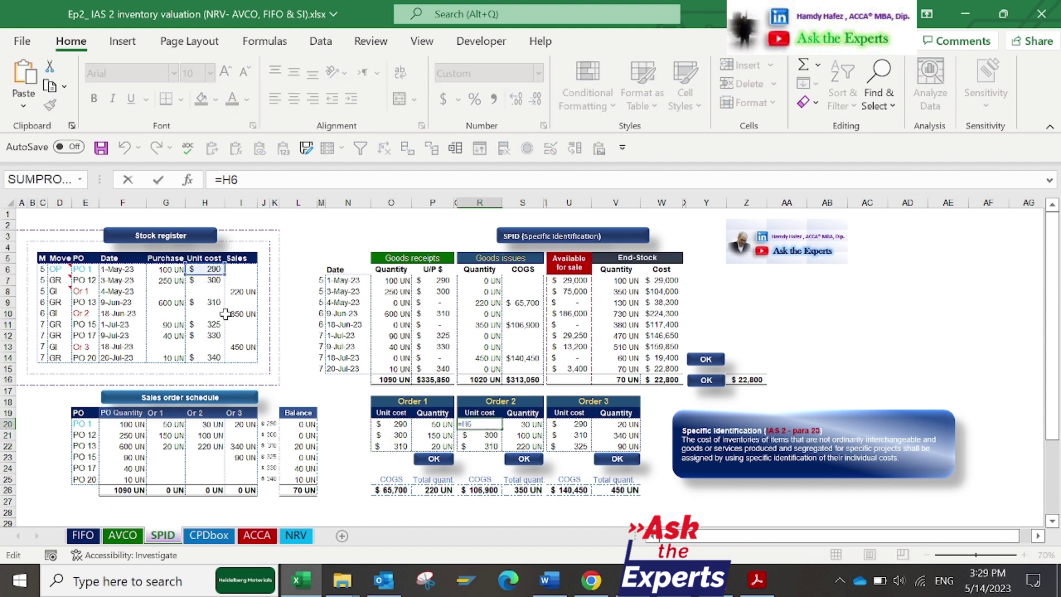
key(Escape)
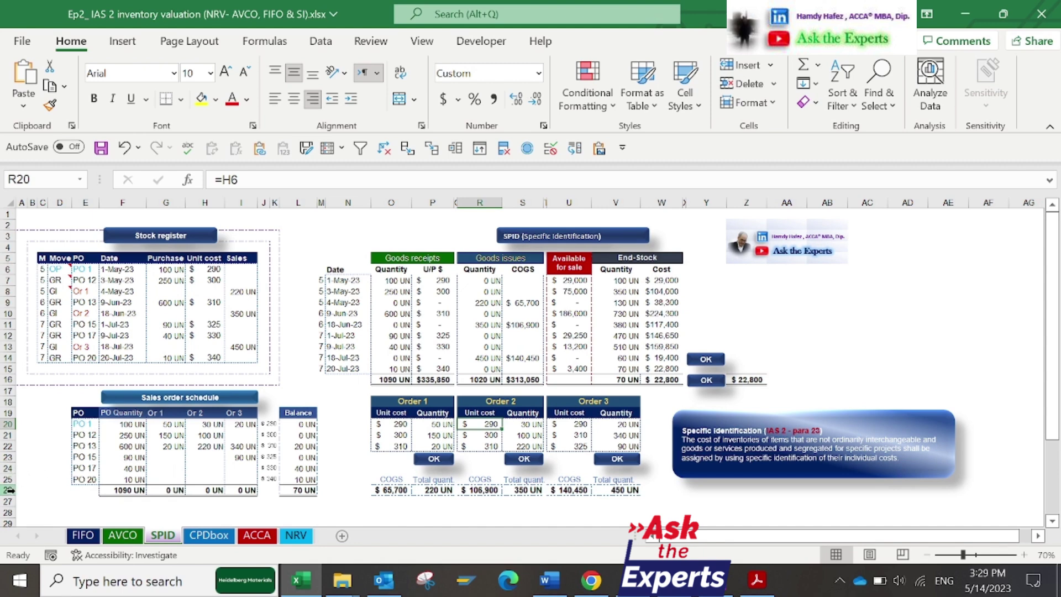
click(14, 491)
click(392, 490)
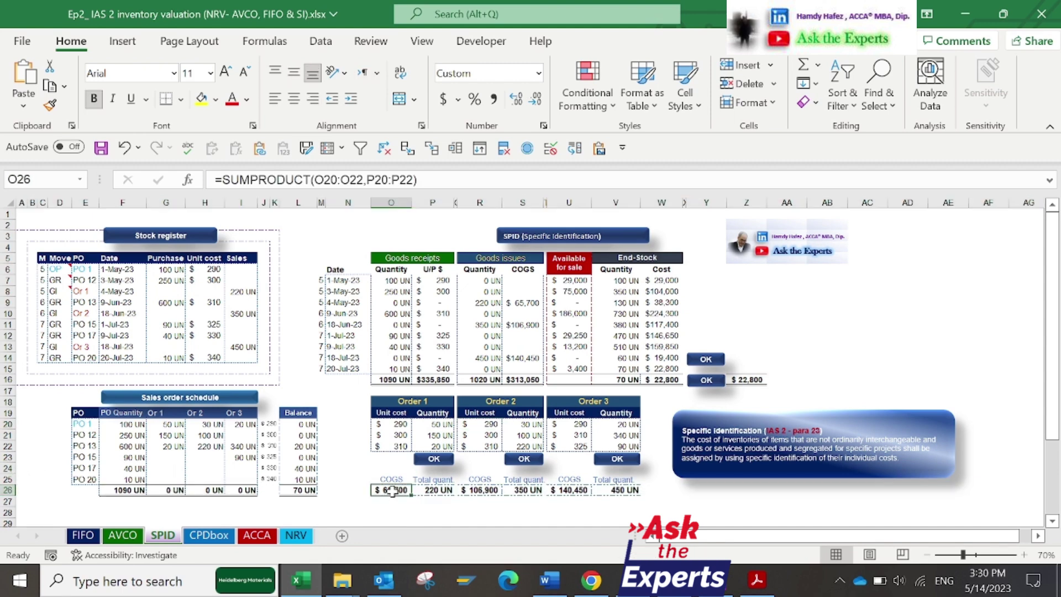
key(F2)
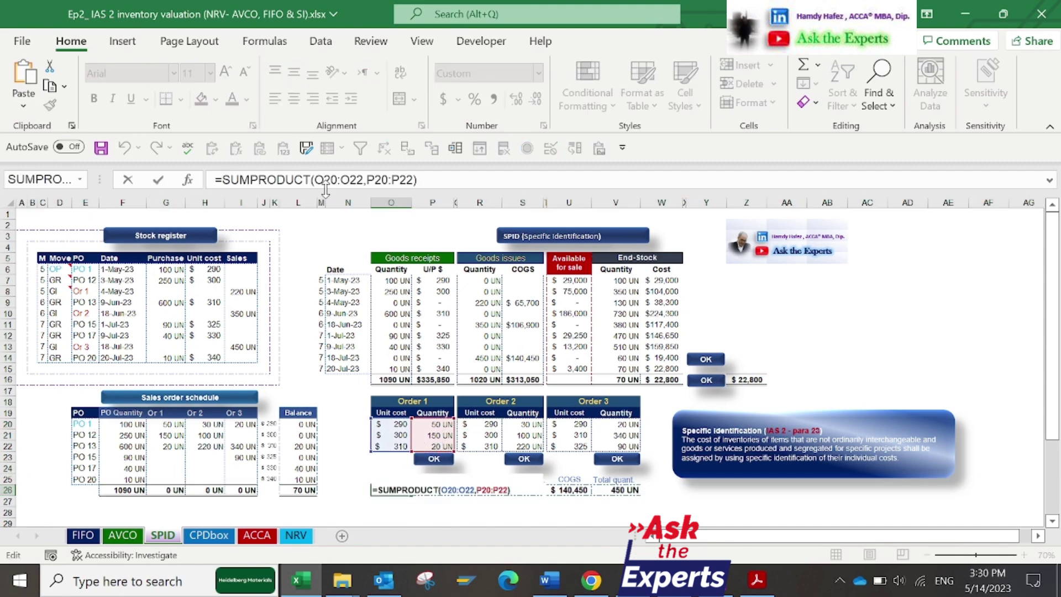
key(Escape)
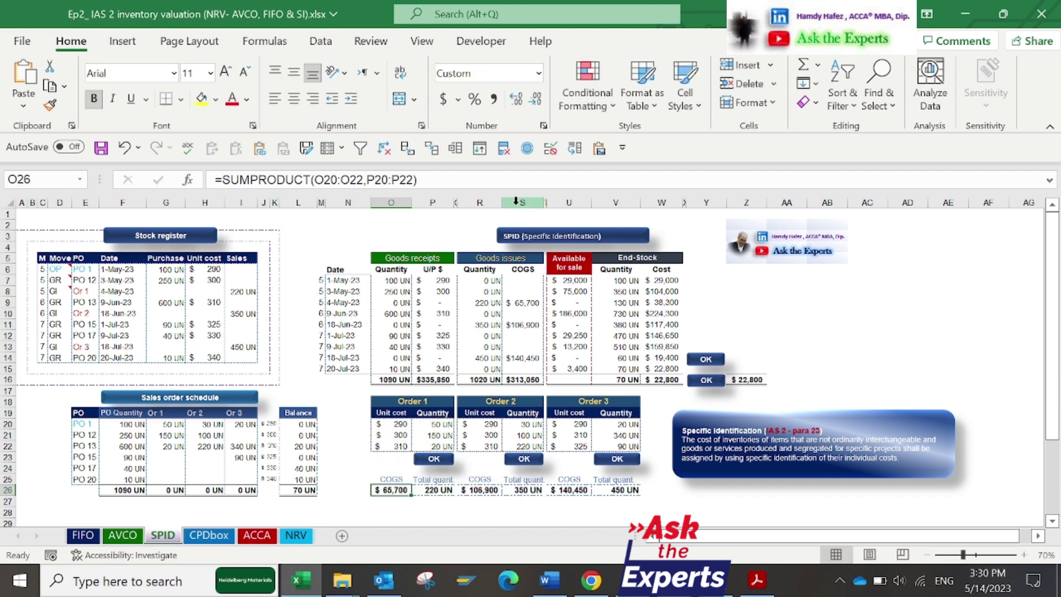
click(519, 200)
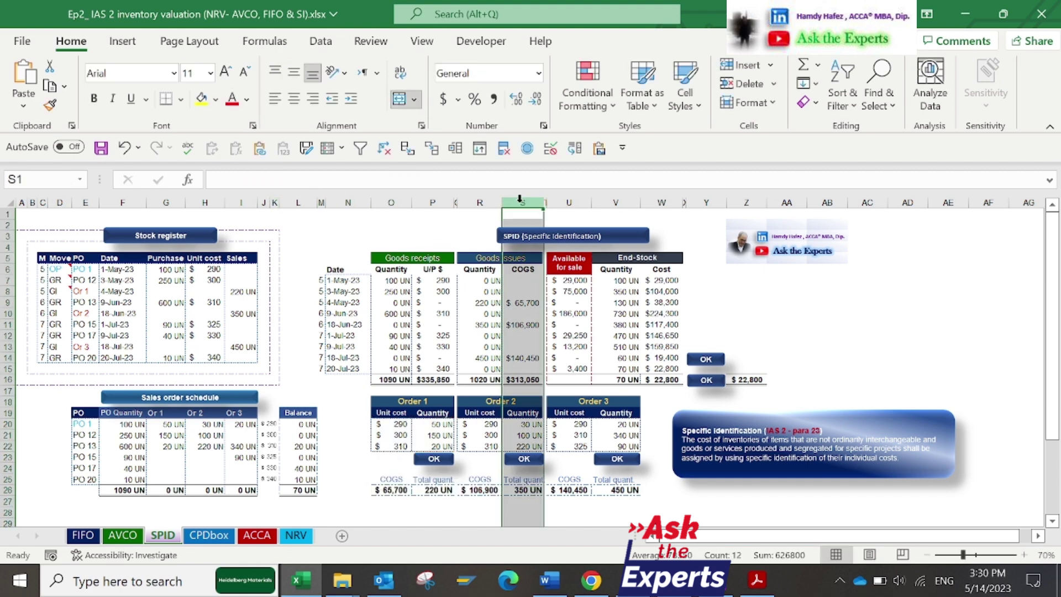
click(531, 301)
click(569, 202)
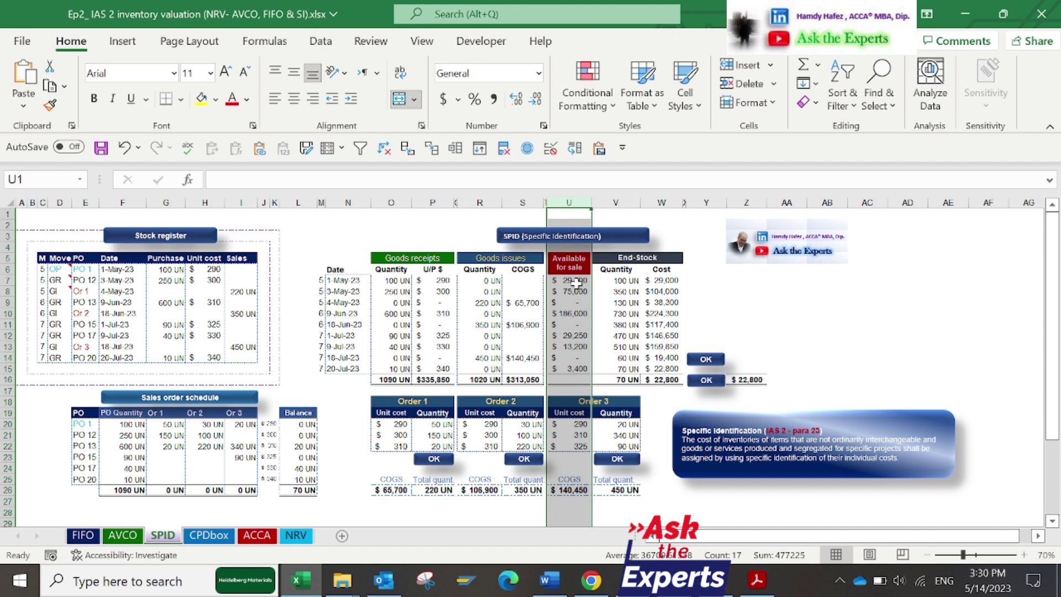
click(577, 281)
key(F2)
key(Escape)
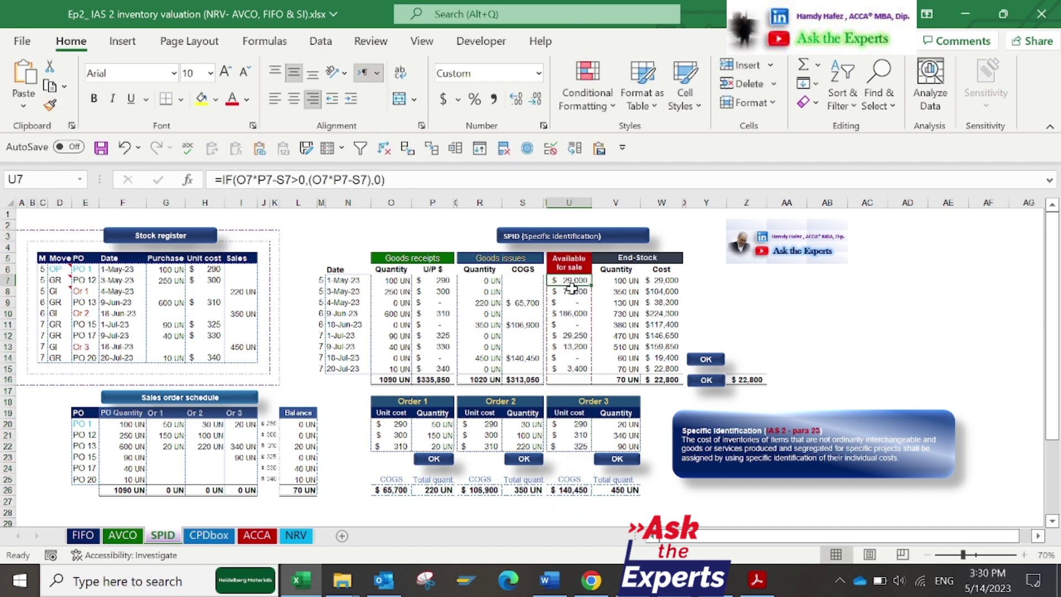
click(571, 291)
key(F2)
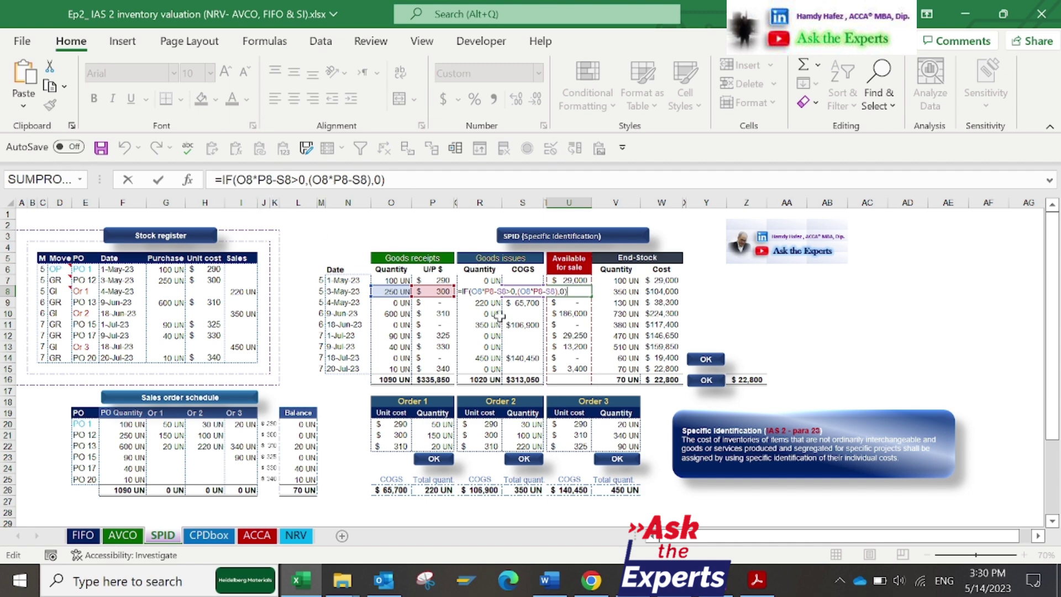
key(Escape)
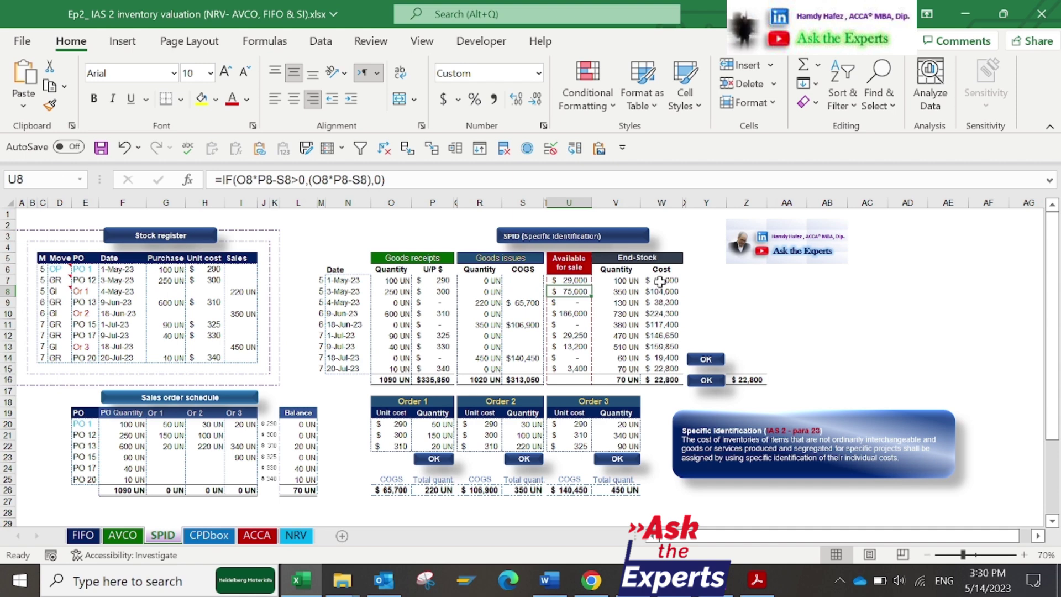
click(660, 258)
click(664, 380)
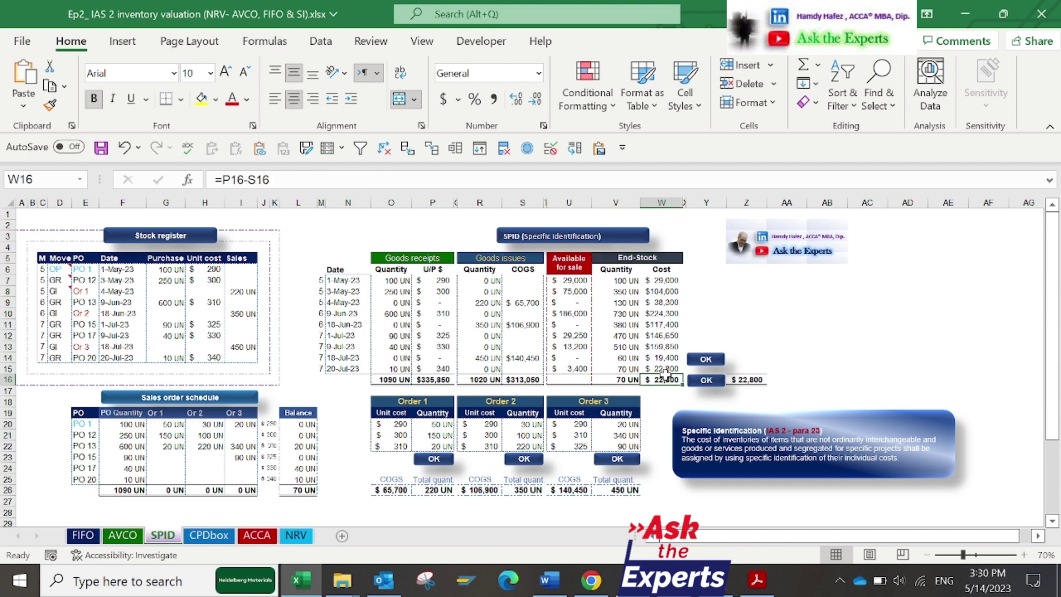
key(F2)
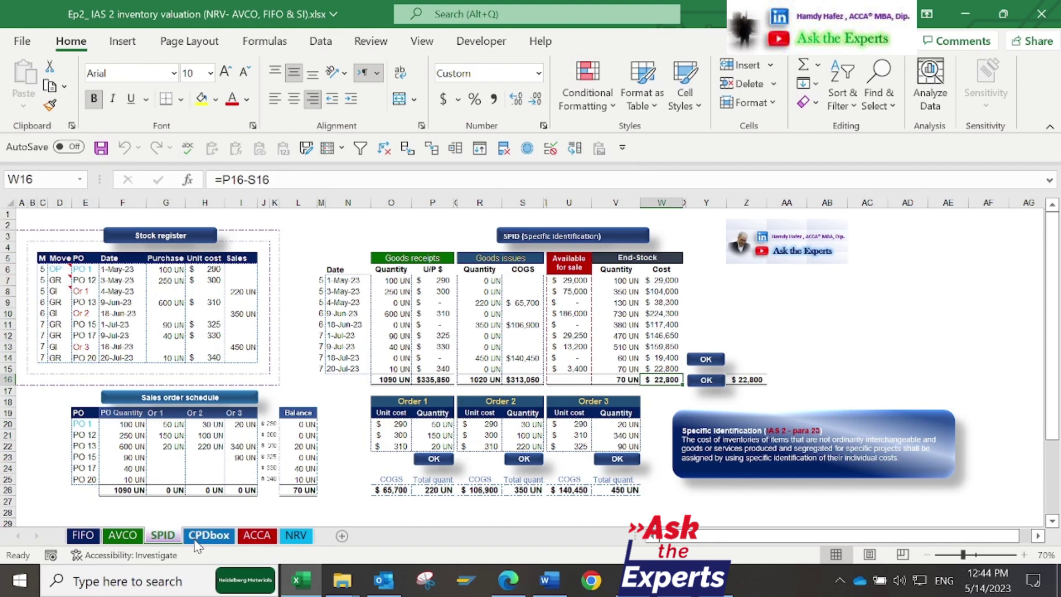
Step: Open the CPDbox sheet, where FIFO ends at 108,295 CU and AVCO at 108,130 CU
click(198, 537)
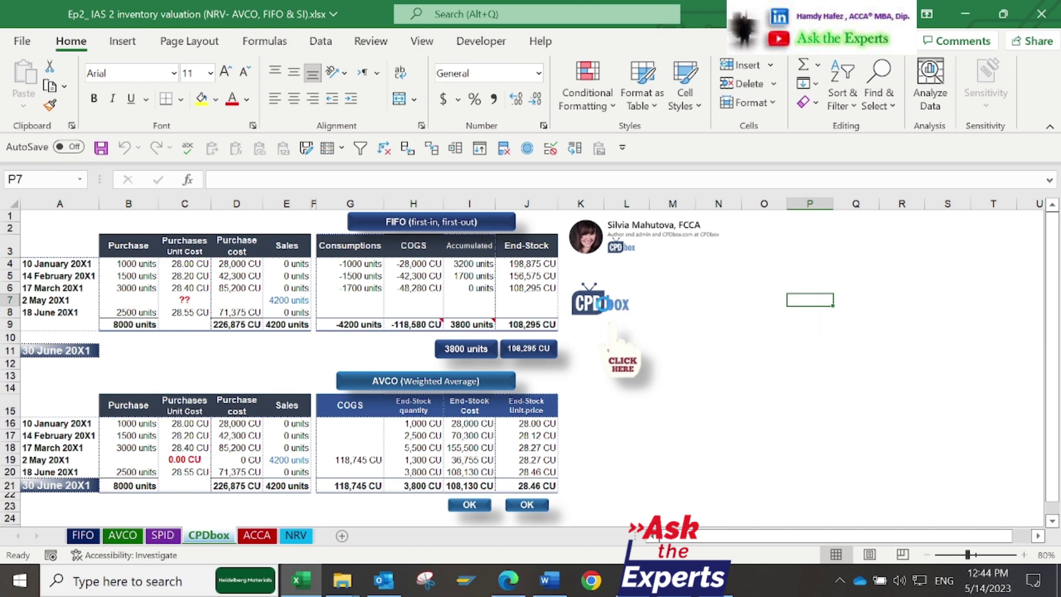
Step: Follow the CPDbox logo link, read down to the FIFO versus LIFO table, and return to Excel
click(604, 306)
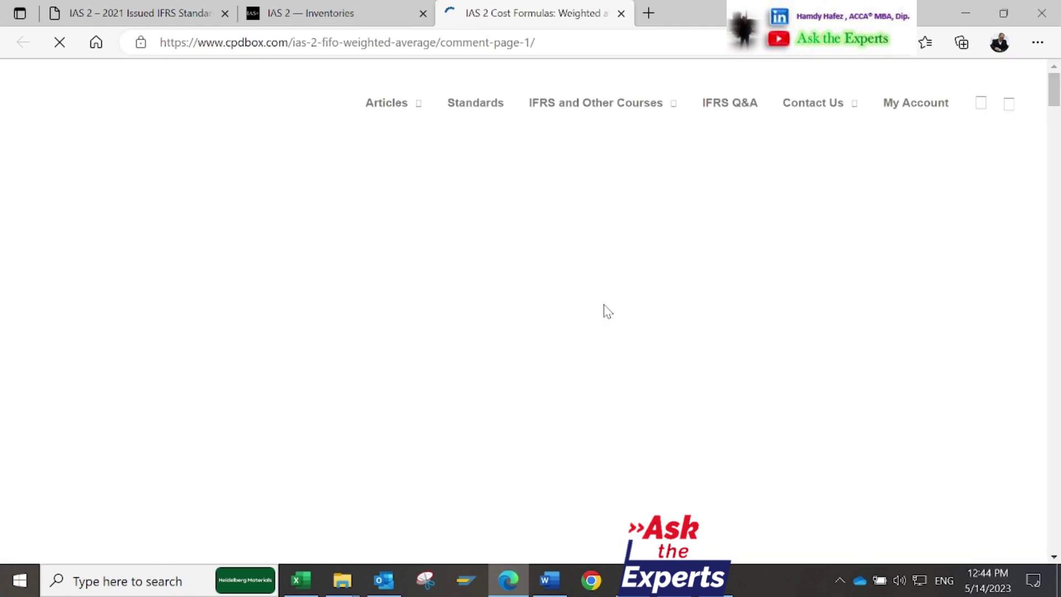
scroll(505, 369, down, 9)
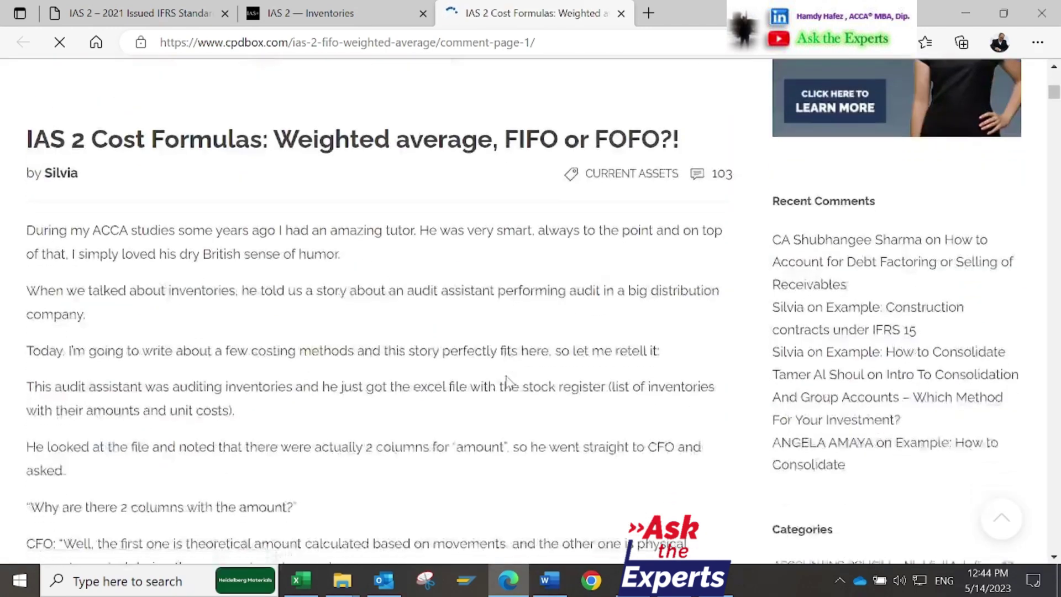
scroll(509, 382, down, 20)
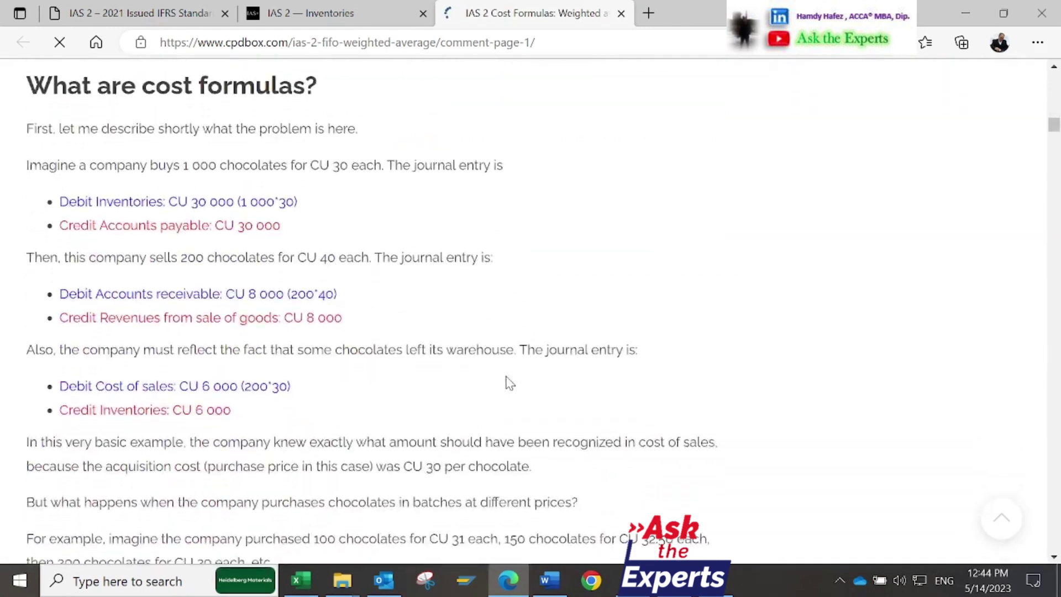
scroll(508, 382, down, 15)
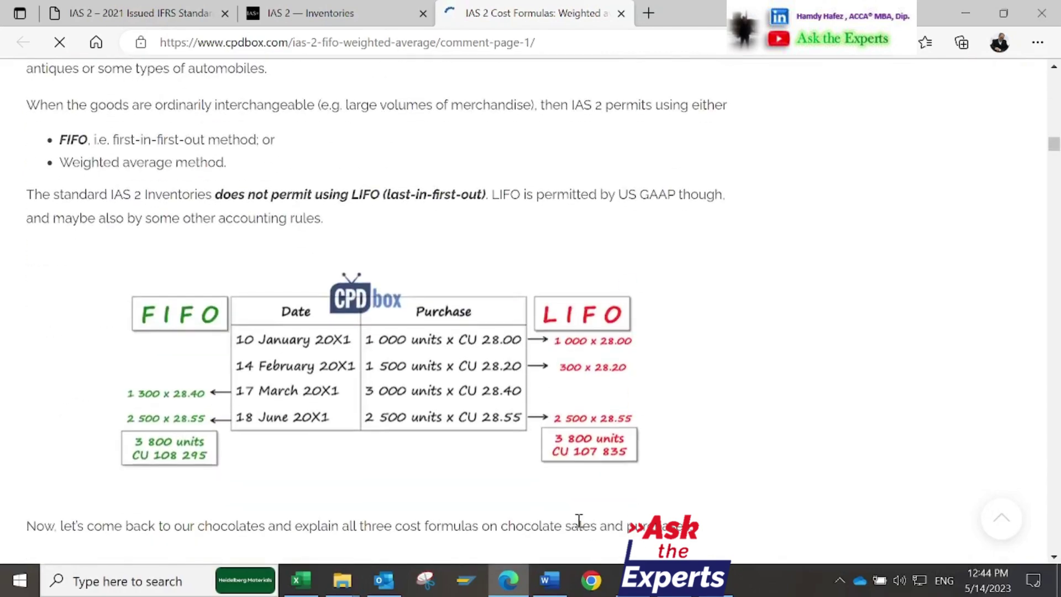
key(alt+Tab)
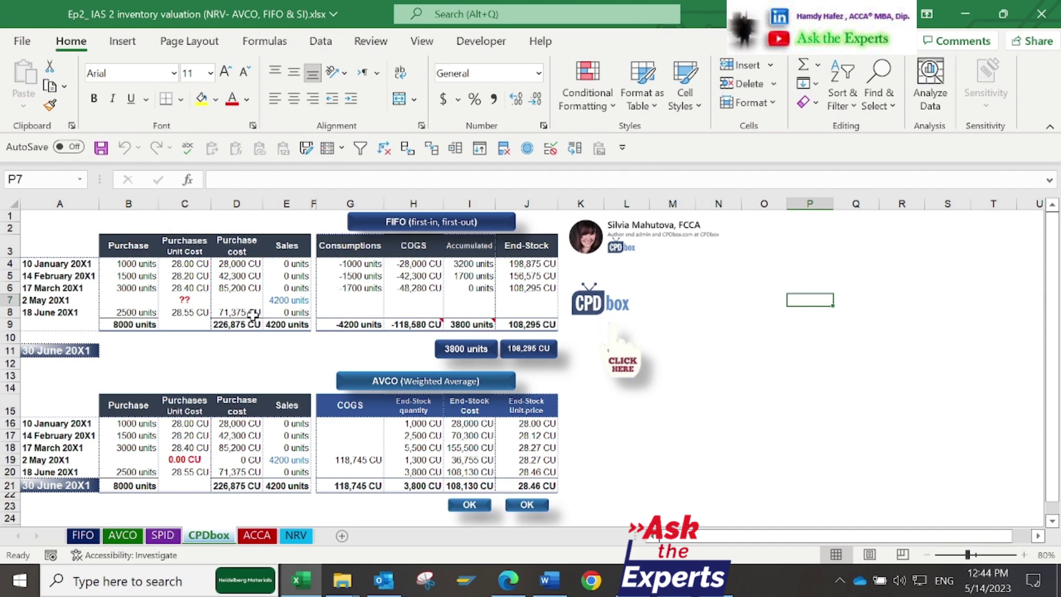
Step: Go via the NRV sheet to the ACCA example sheet and follow its CLICK HERE link
click(297, 536)
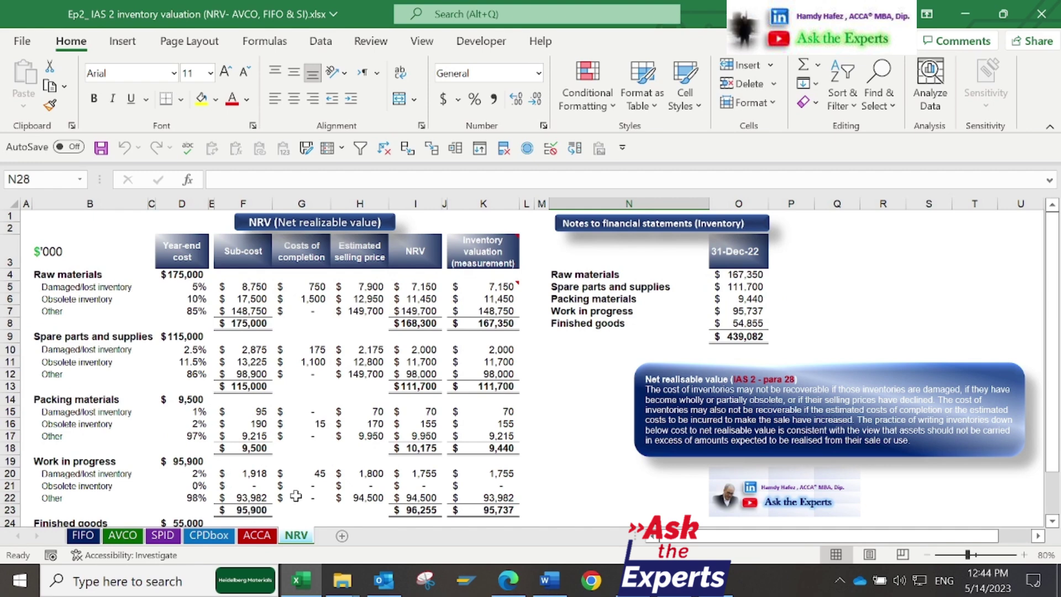
click(268, 545)
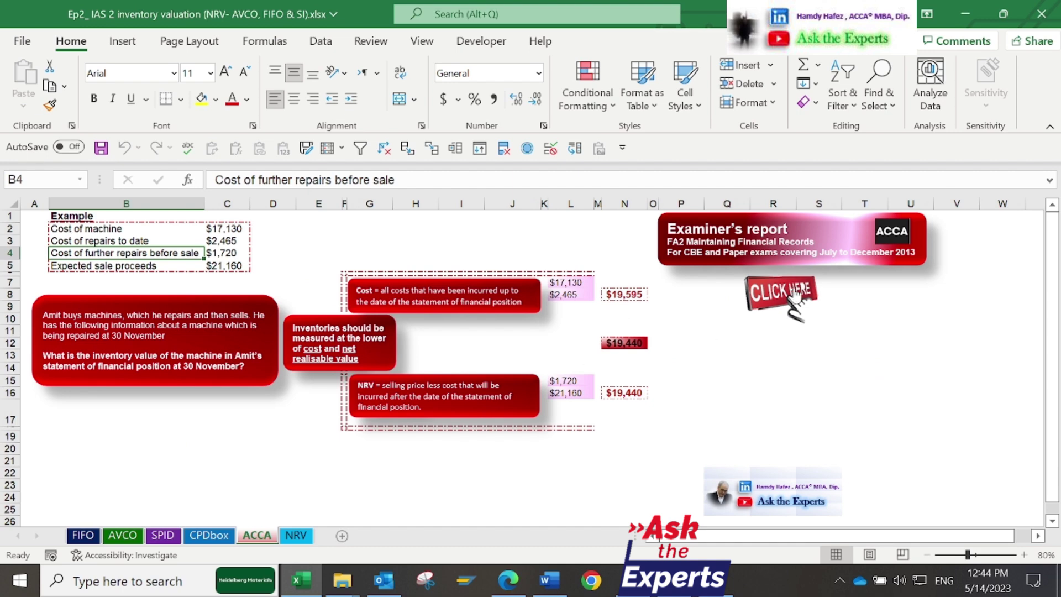
click(790, 300)
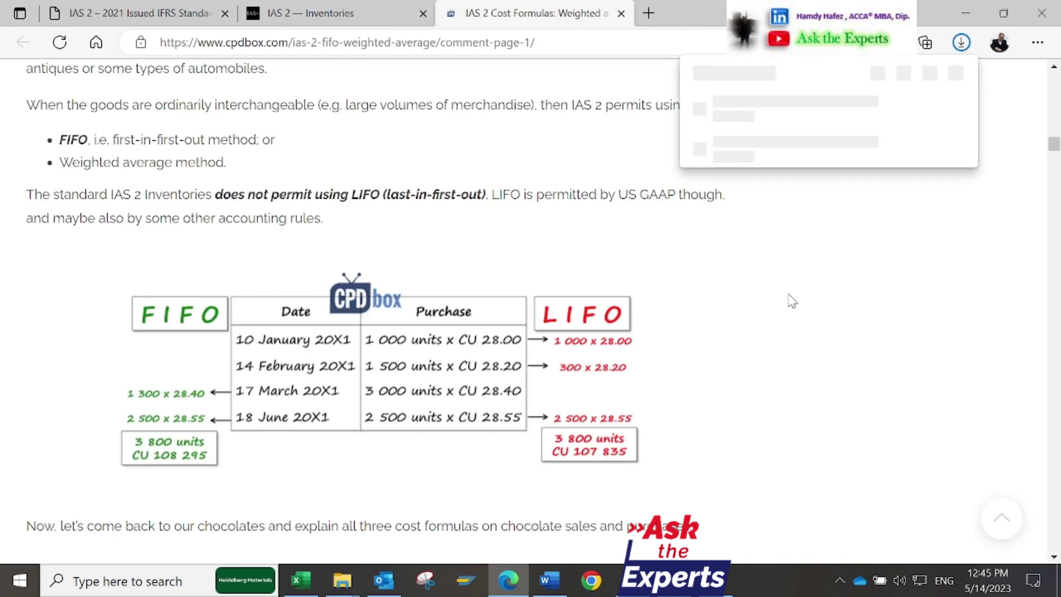
Step: Leave Edge's downloads view and return to the ACCA sheet valuing the machine at $19,440 NRV
scroll(474, 274, down, 2)
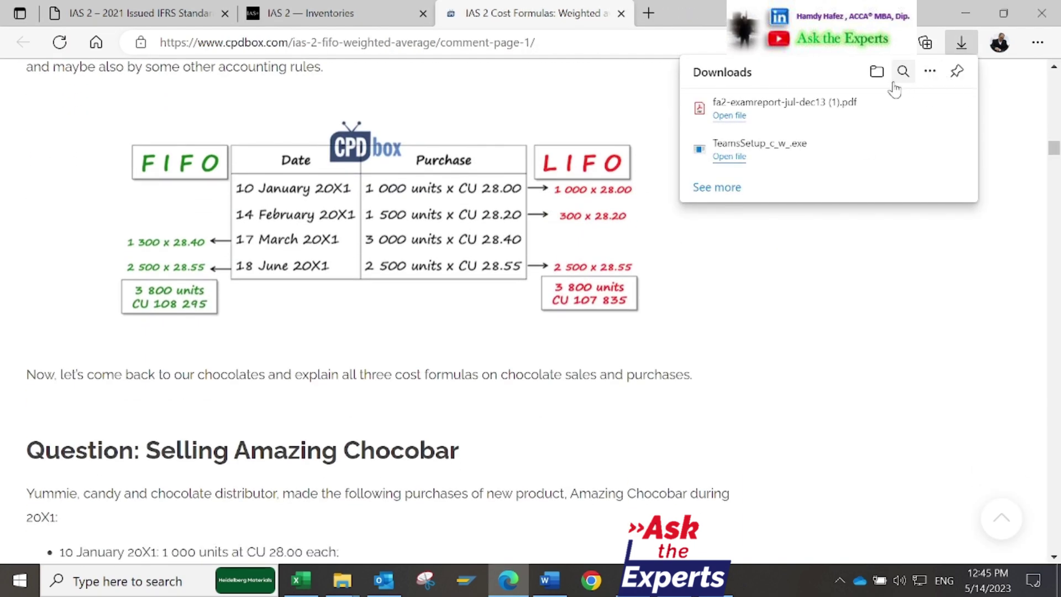
scroll(359, 261, up, 8)
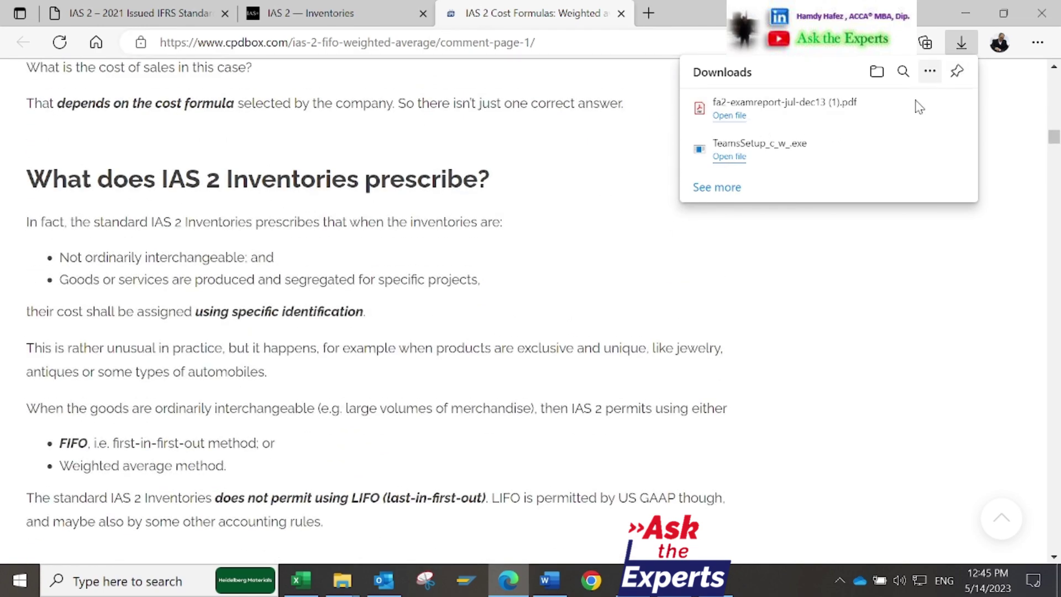
key(alt+Tab)
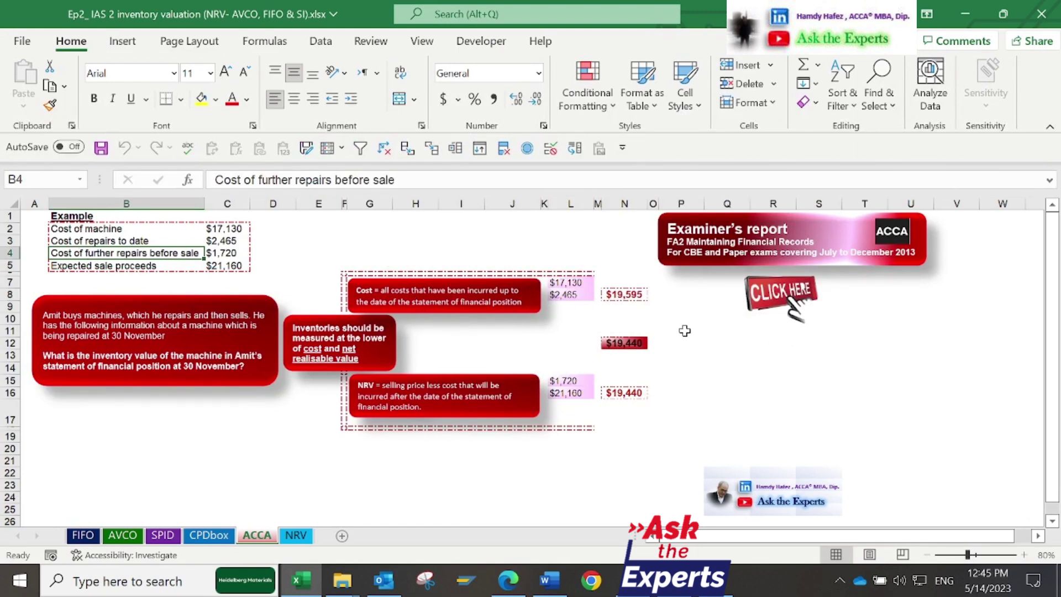
Step: Verify N12's $19,440 comes from =MIN(N8,N16), then move to the NRV sheet
click(637, 344)
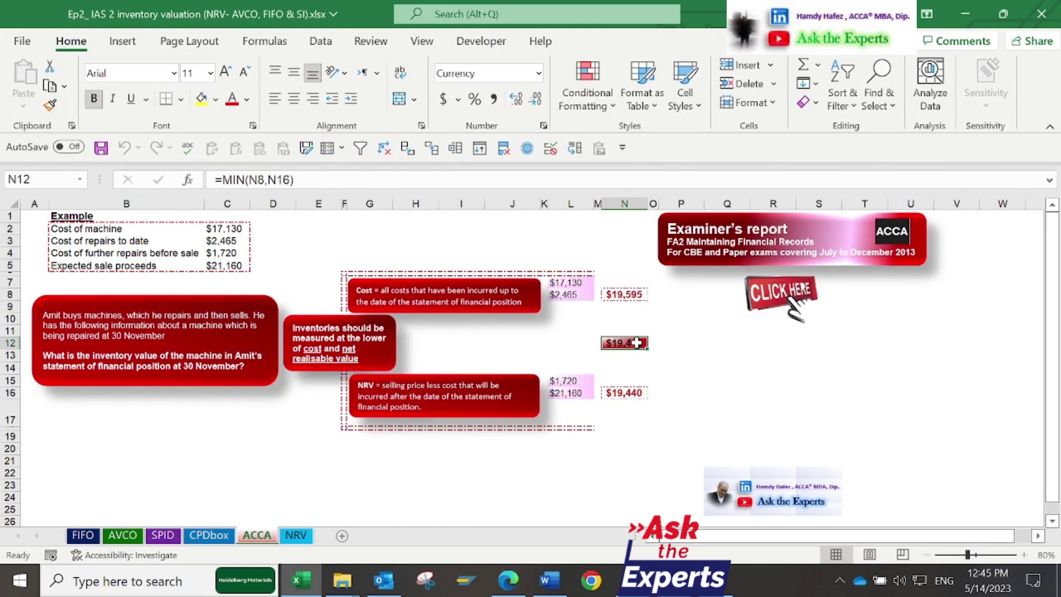
double_click(637, 344)
key(Escape)
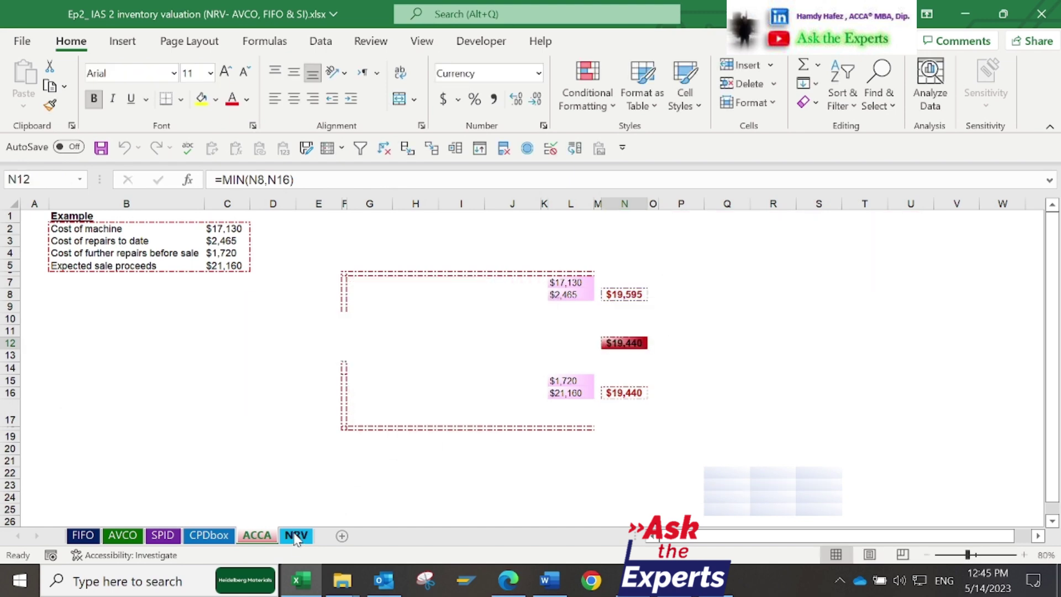
click(297, 536)
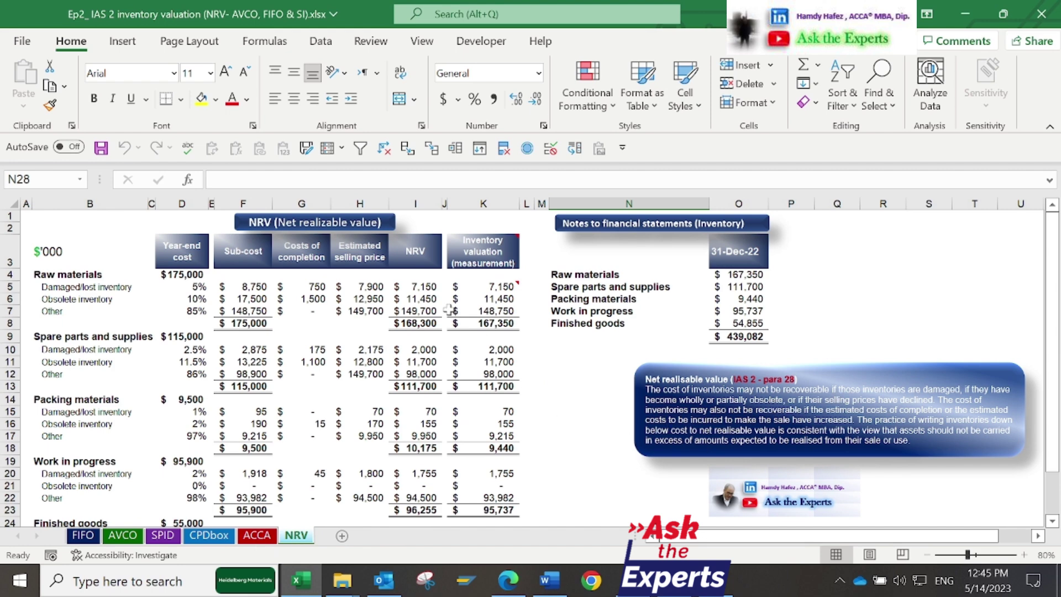
click(422, 255)
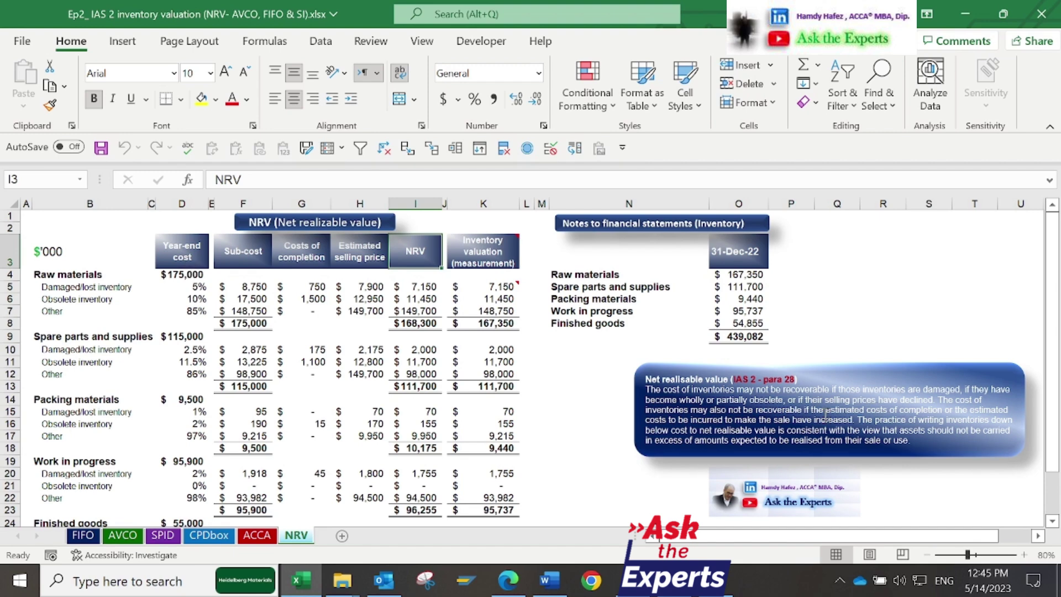
click(255, 535)
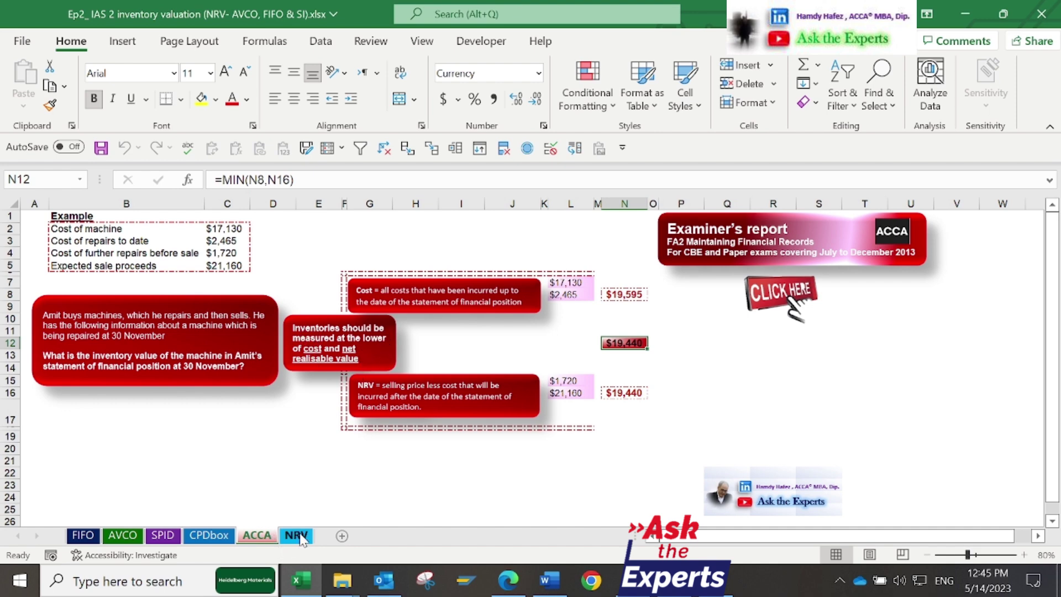
click(301, 536)
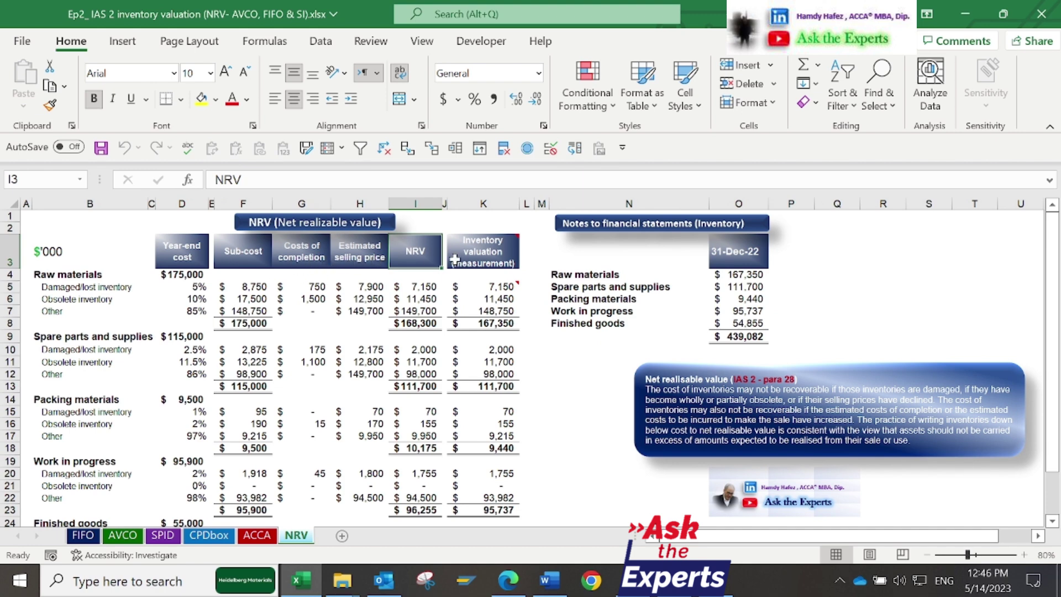
mouse_move(478, 253)
click(104, 202)
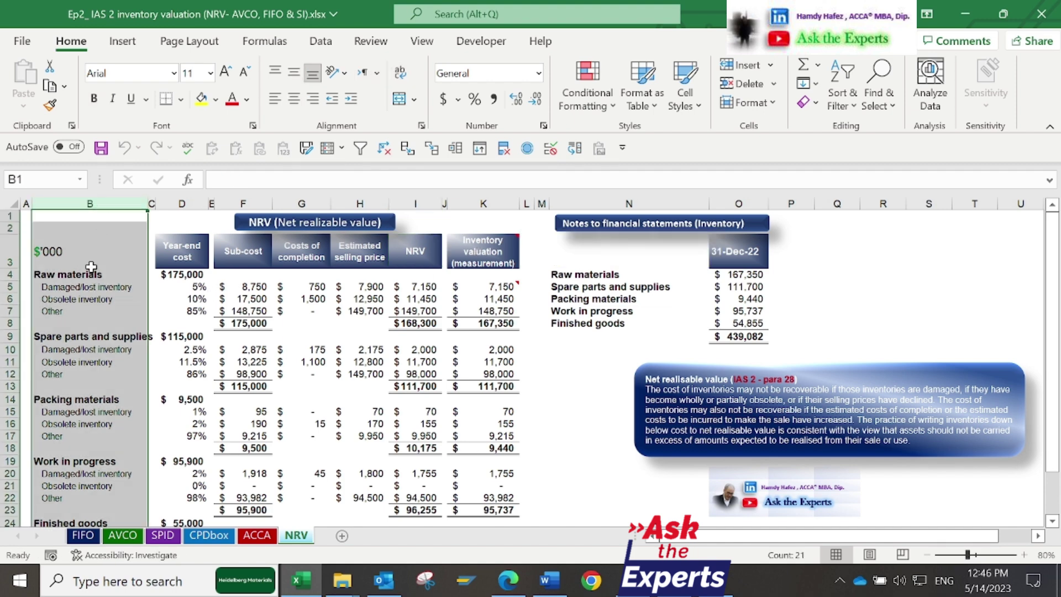
click(167, 204)
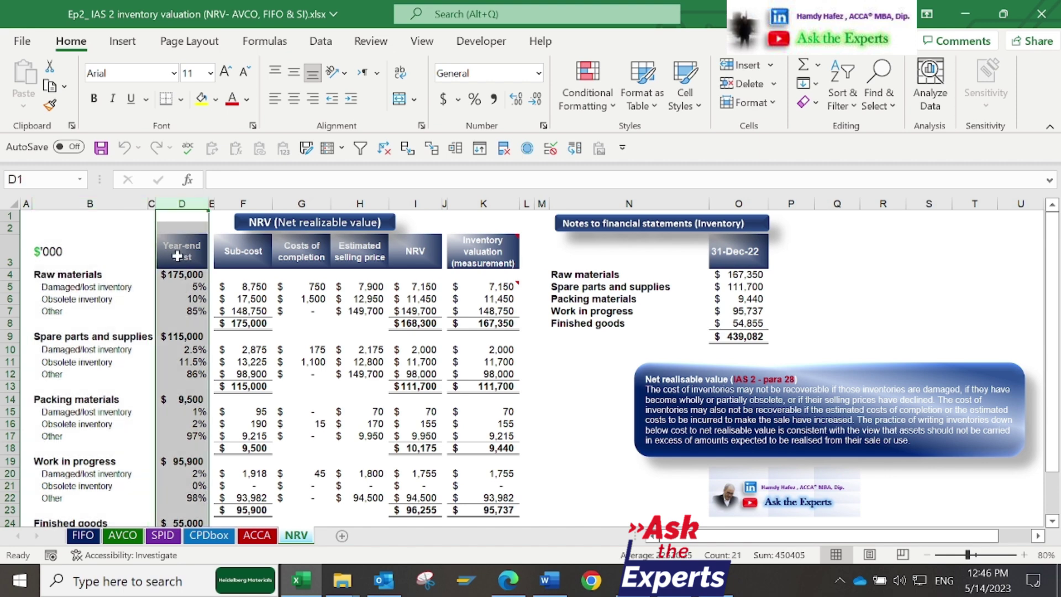
click(185, 286)
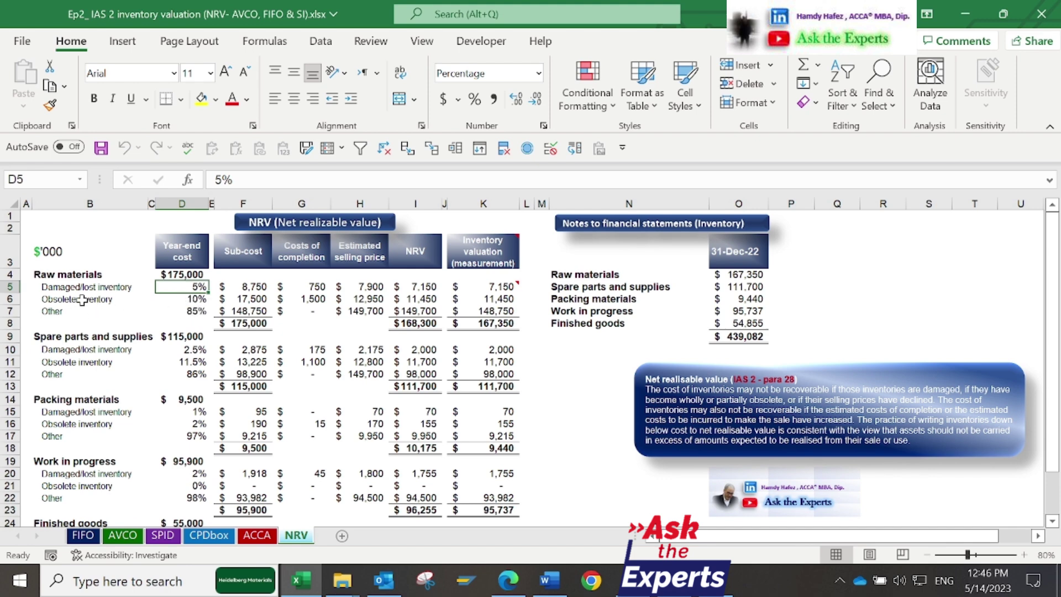
click(188, 349)
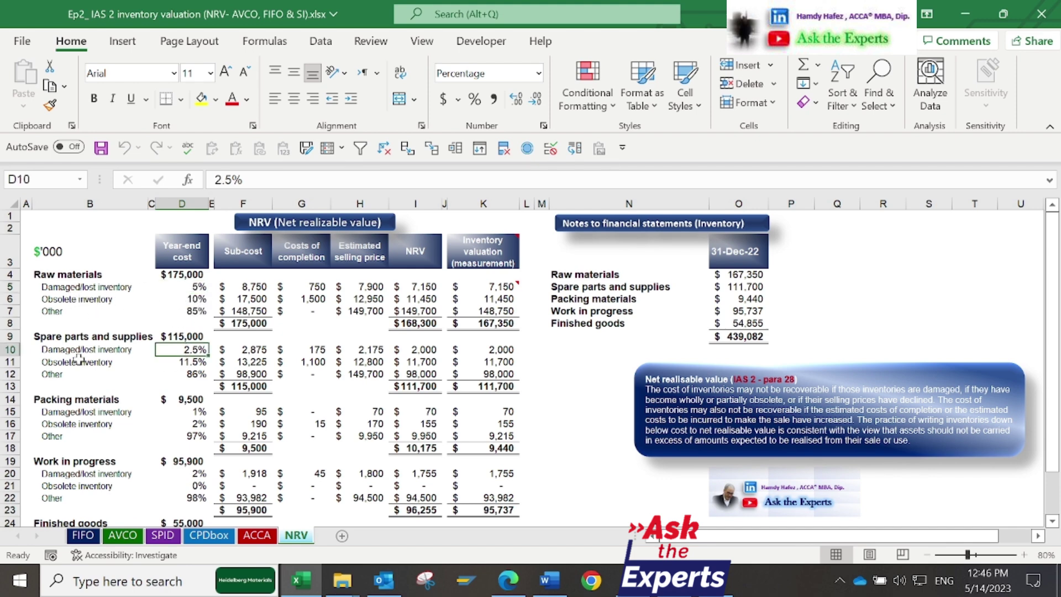
click(188, 373)
click(193, 285)
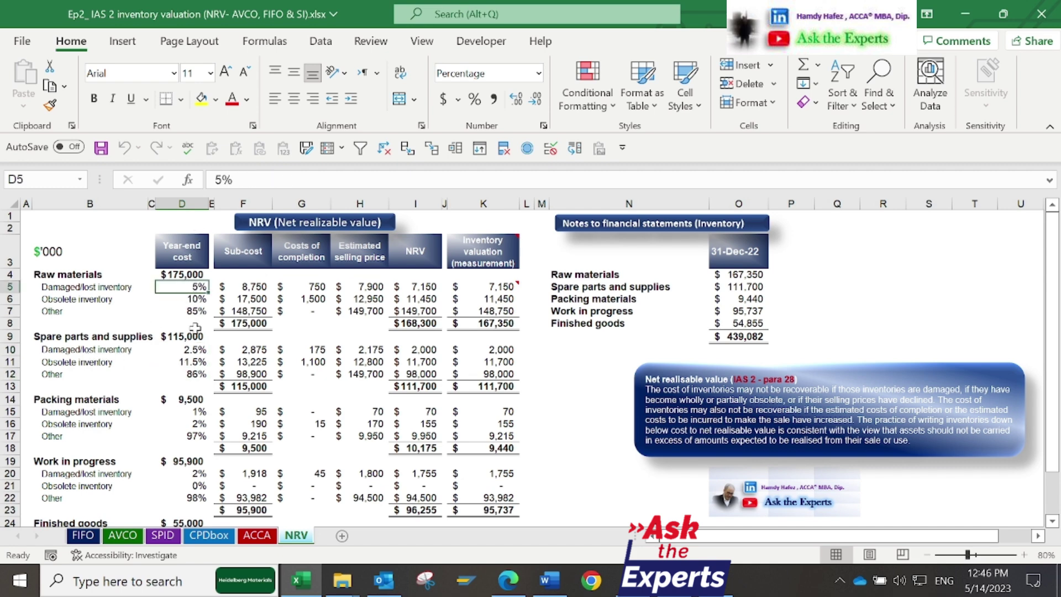
click(194, 412)
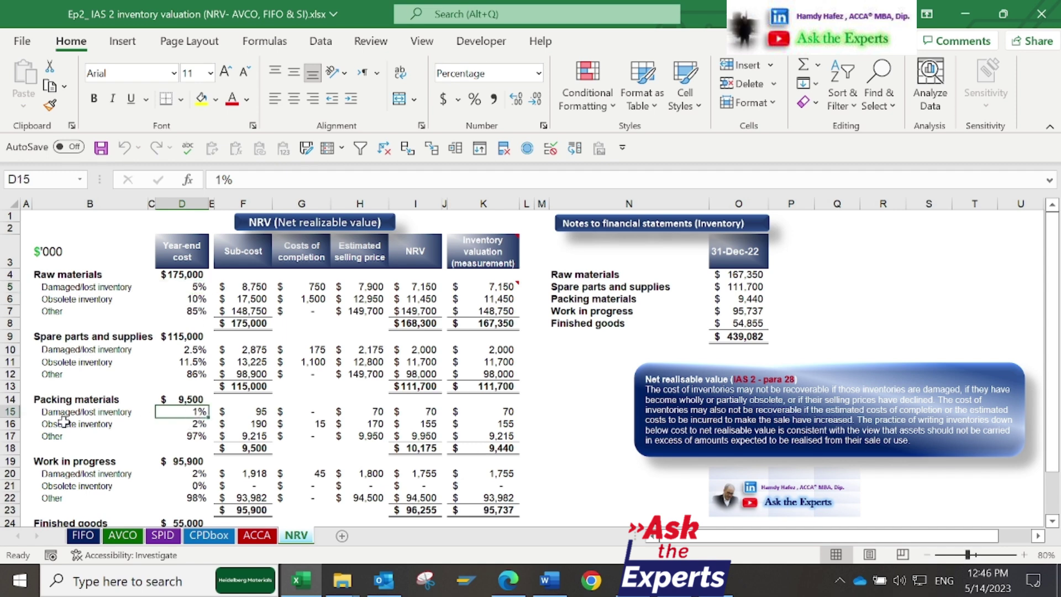
click(255, 285)
double_click(254, 286)
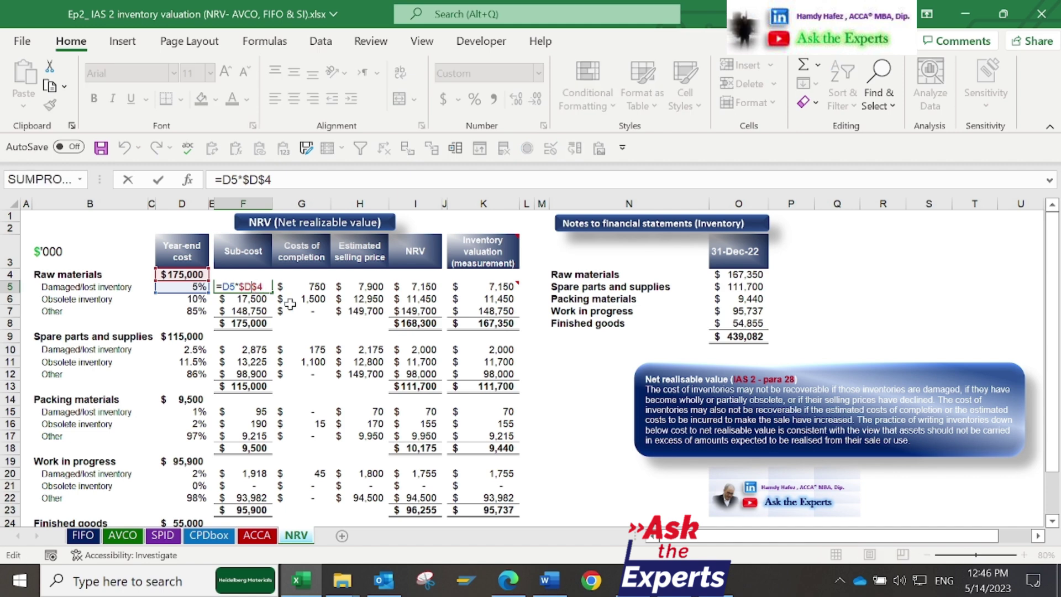
key(Escape)
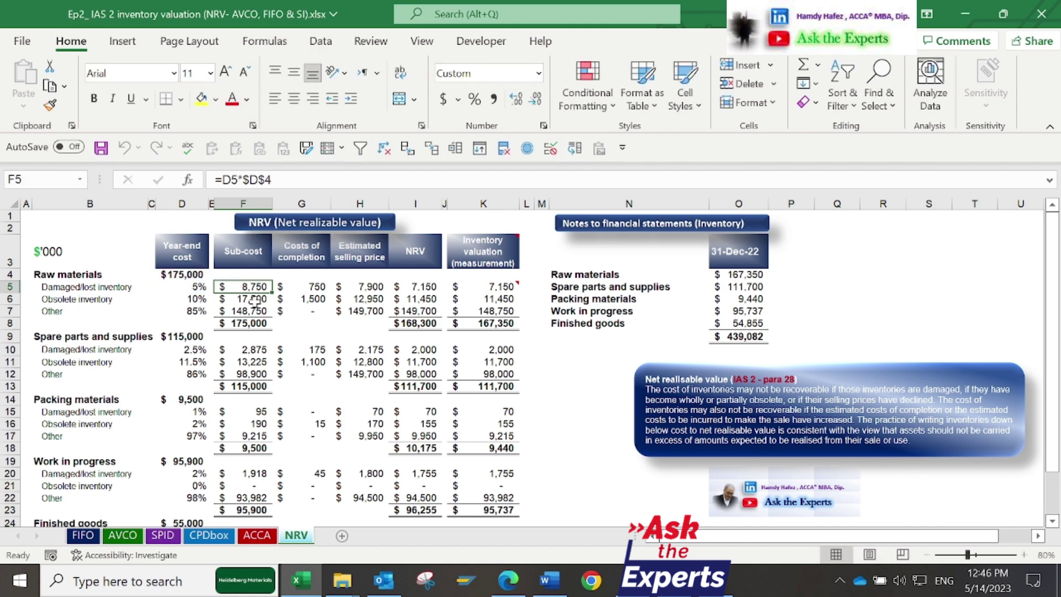
click(254, 200)
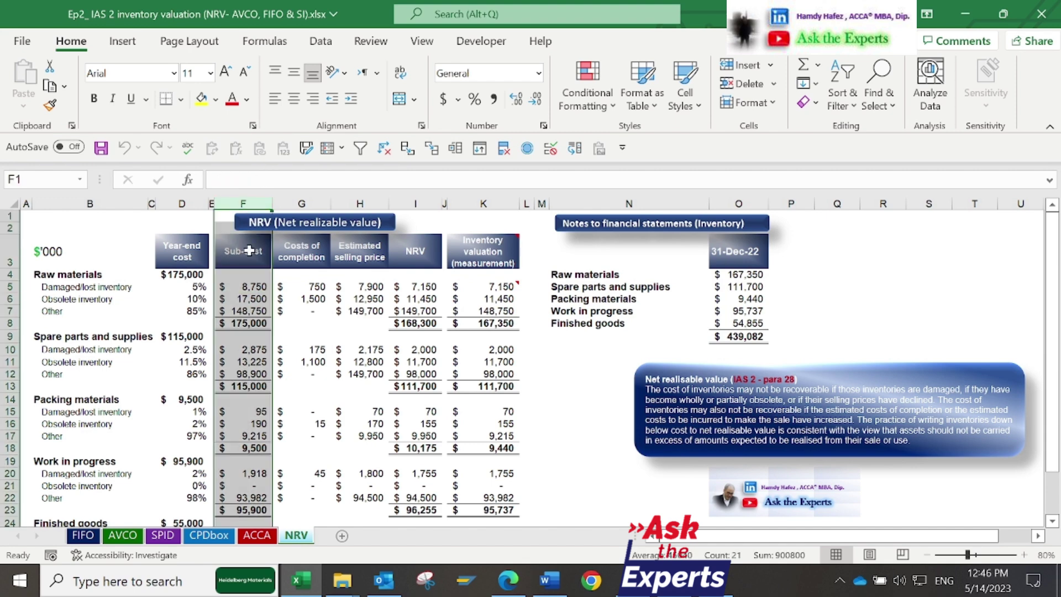
click(248, 286)
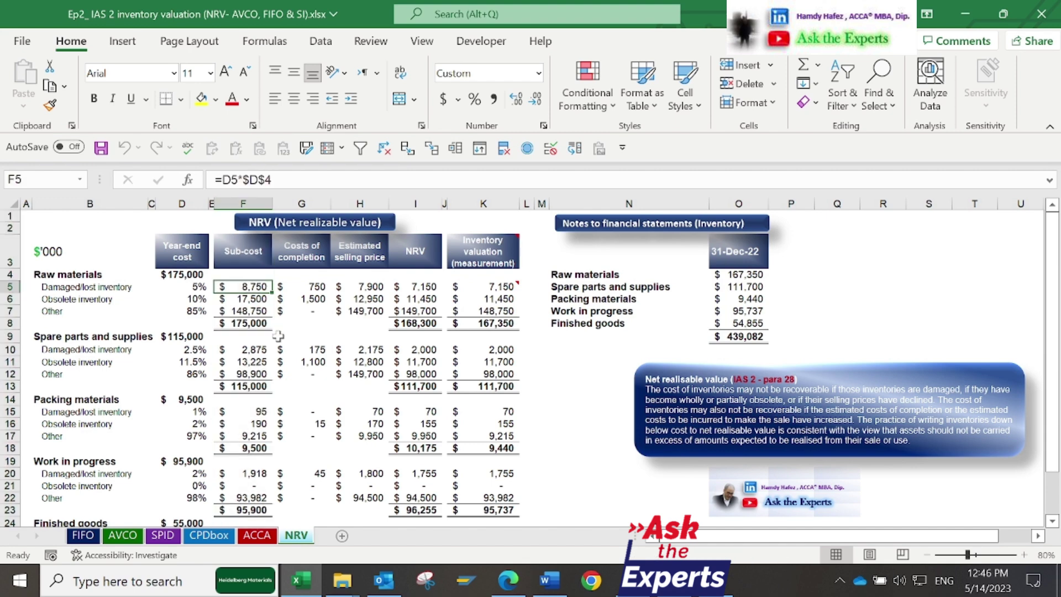
click(235, 302)
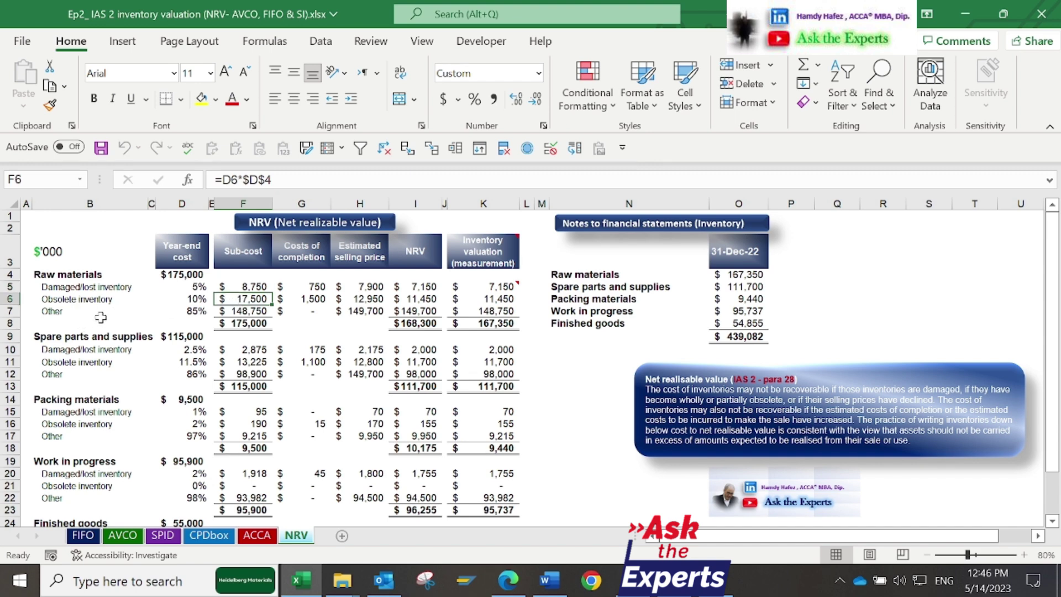
key(F2)
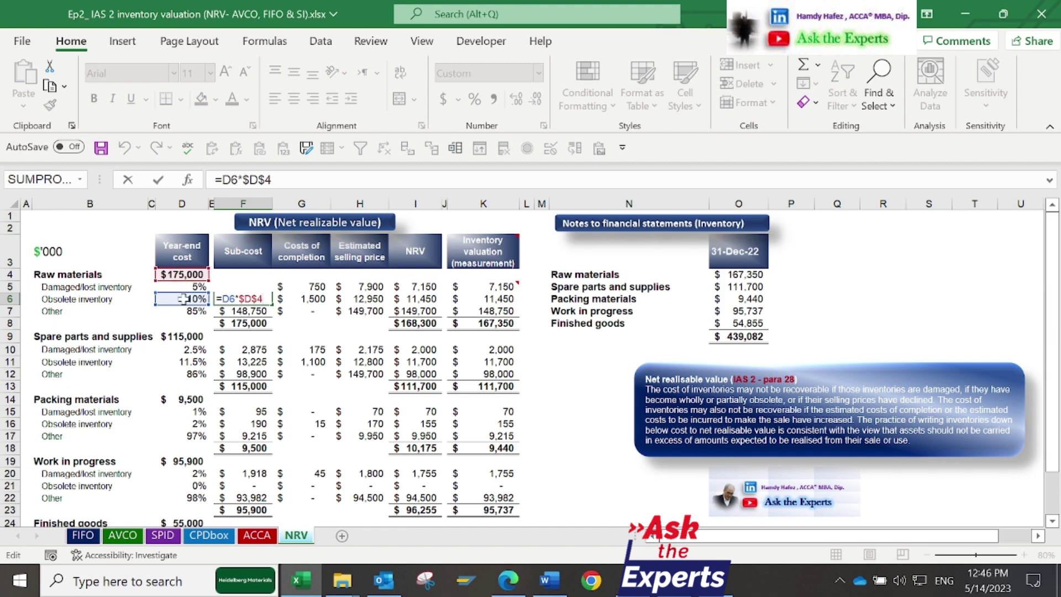
click(239, 311)
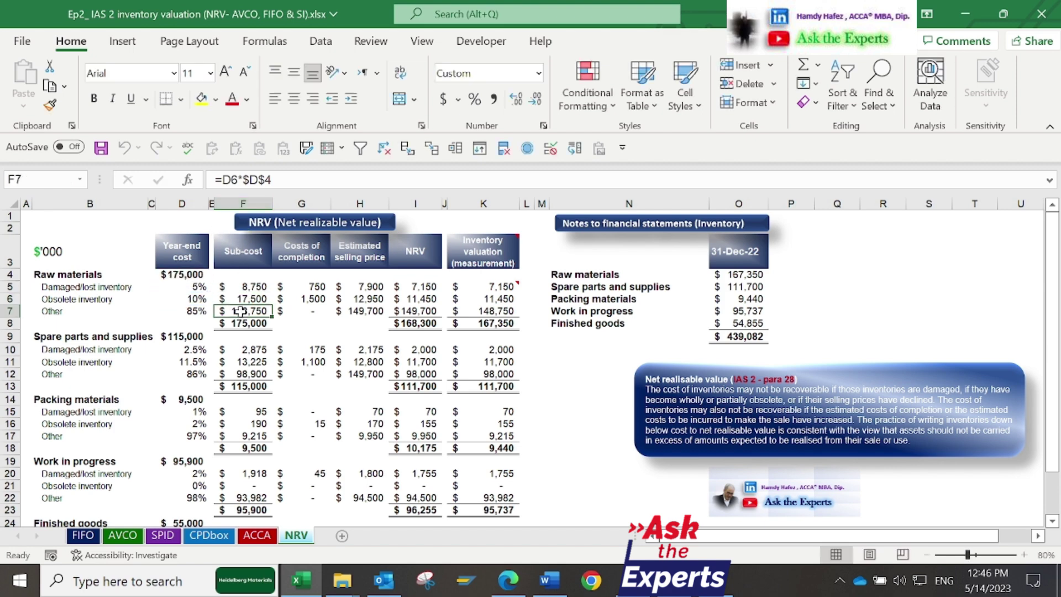
key(F2)
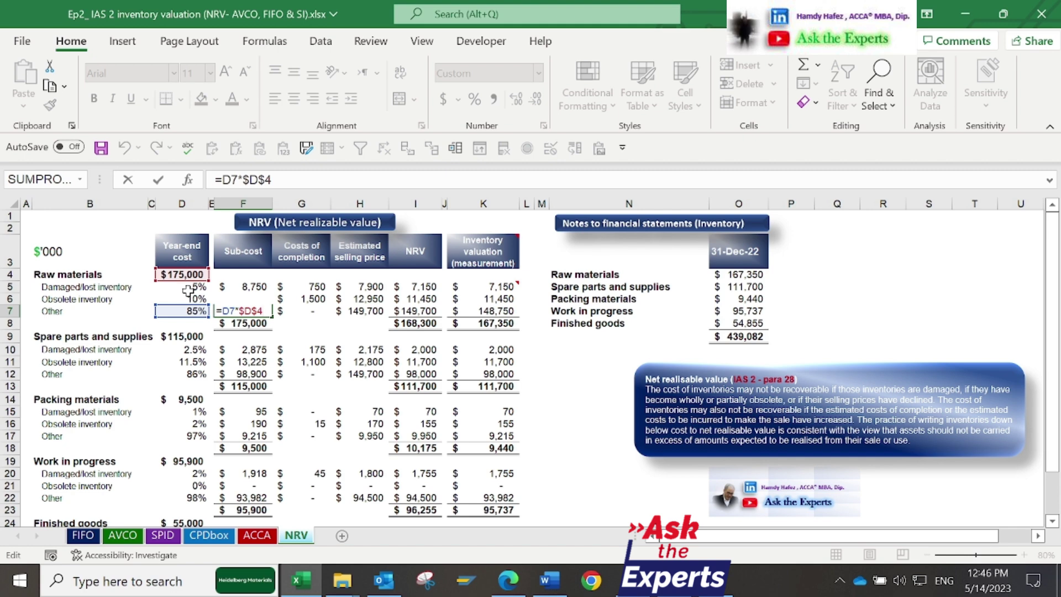
key(ctrl+Return)
click(233, 287)
key(F2)
key(ctrl+Return)
click(240, 325)
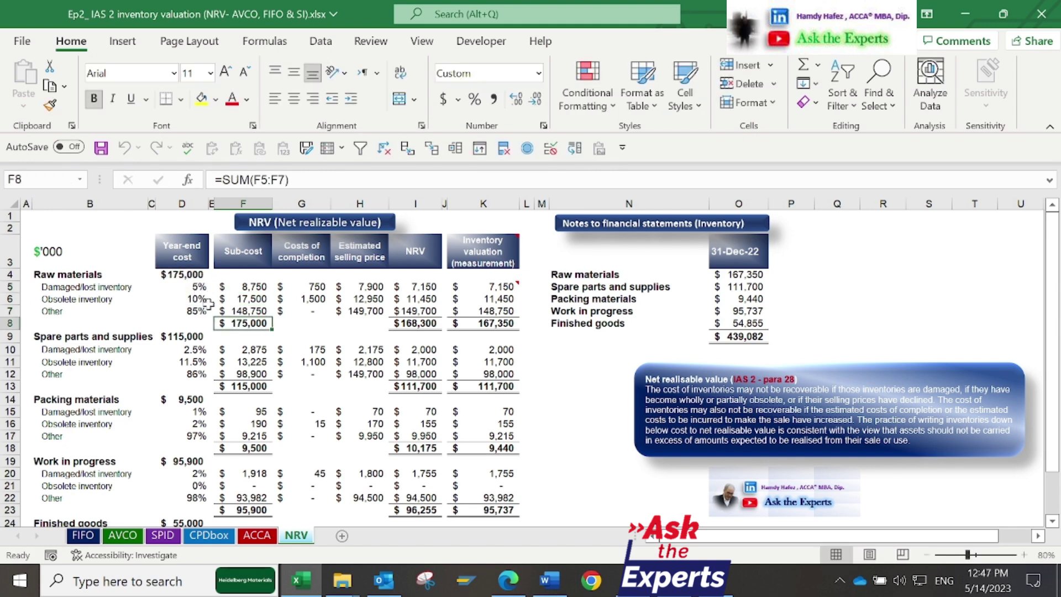
click(420, 203)
click(423, 287)
double_click(424, 287)
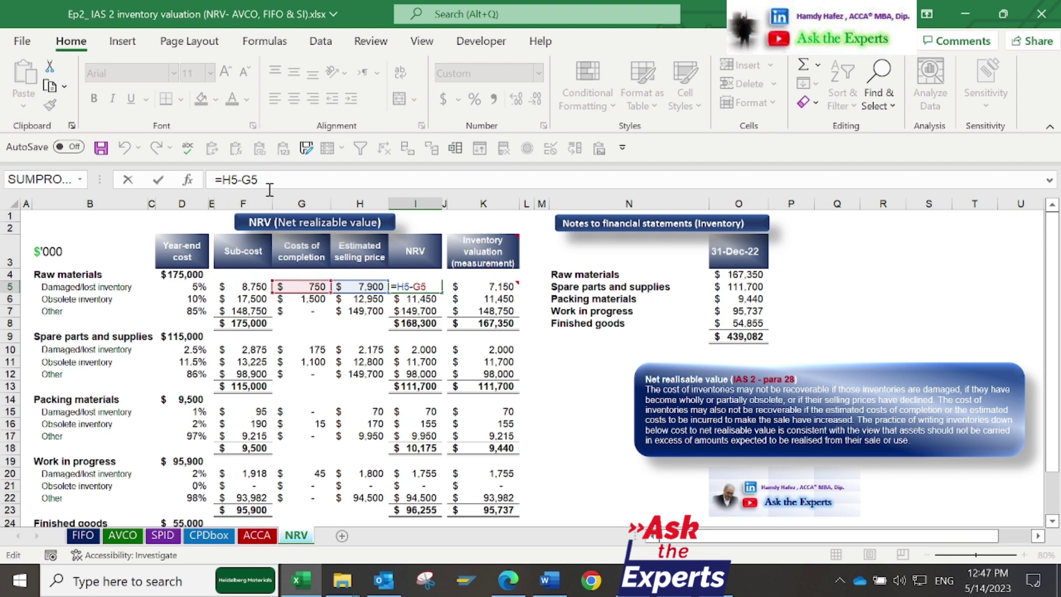
key(Escape)
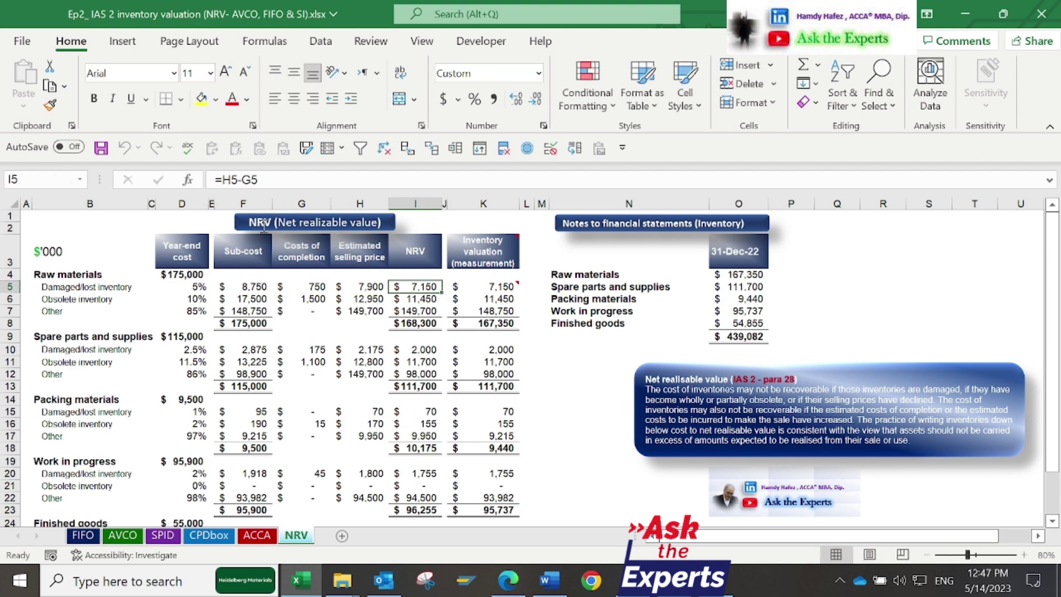
click(468, 287)
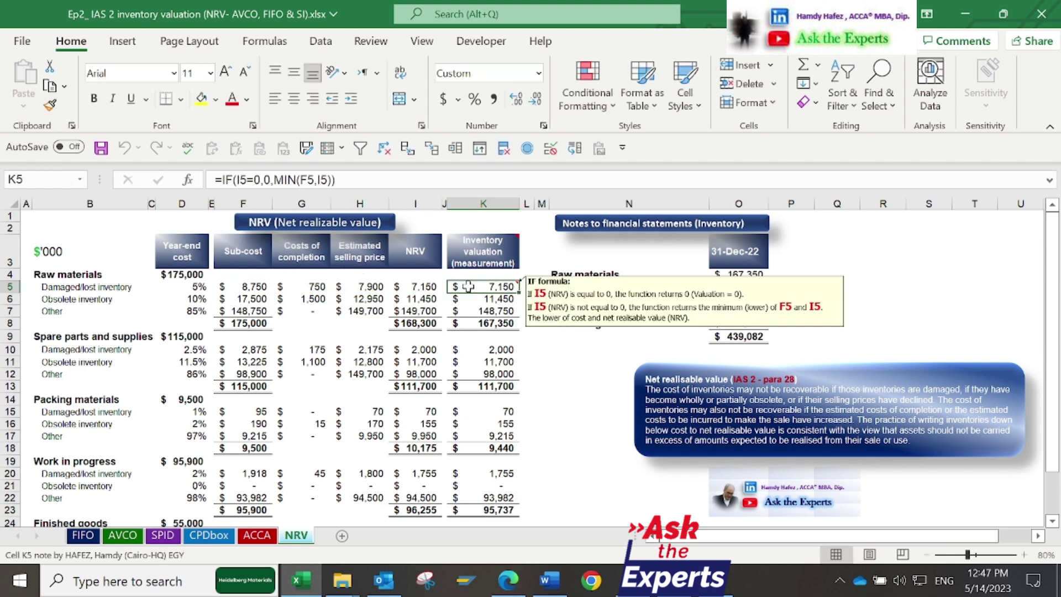
click(362, 178)
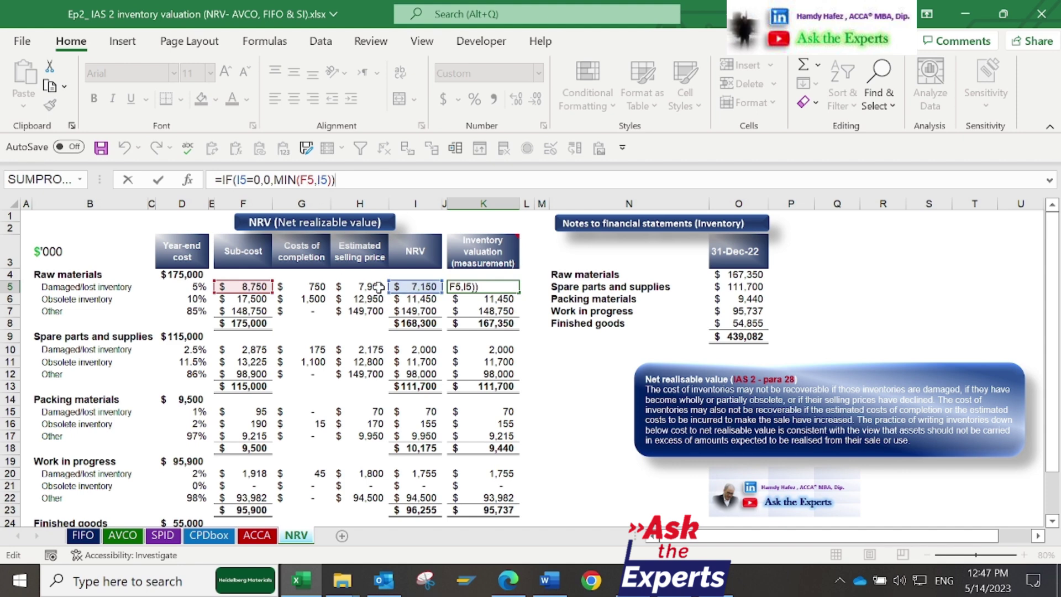
key(ctrl+Return)
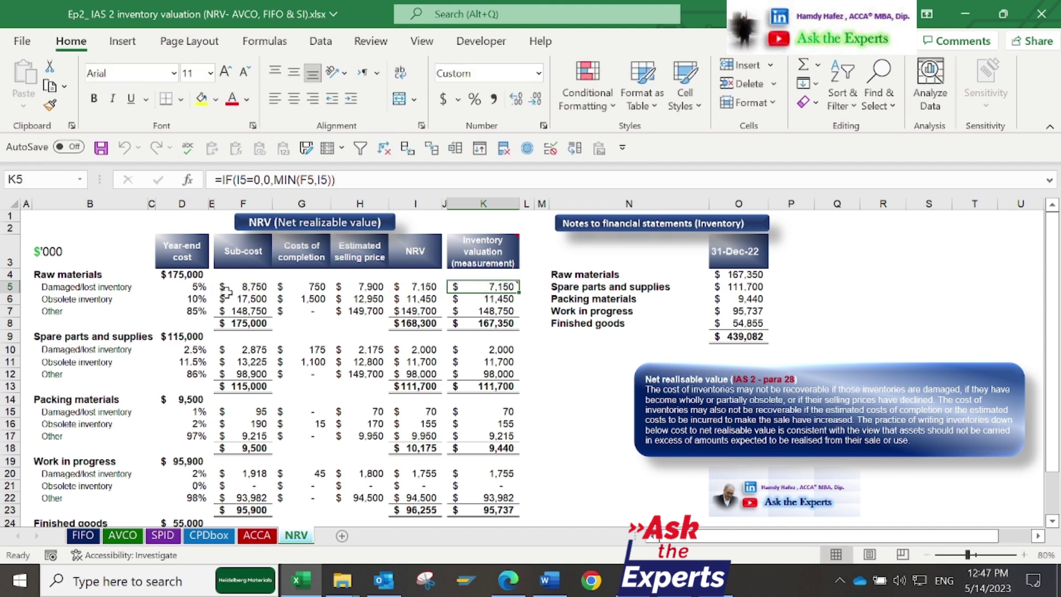
mouse_move(474, 285)
click(418, 287)
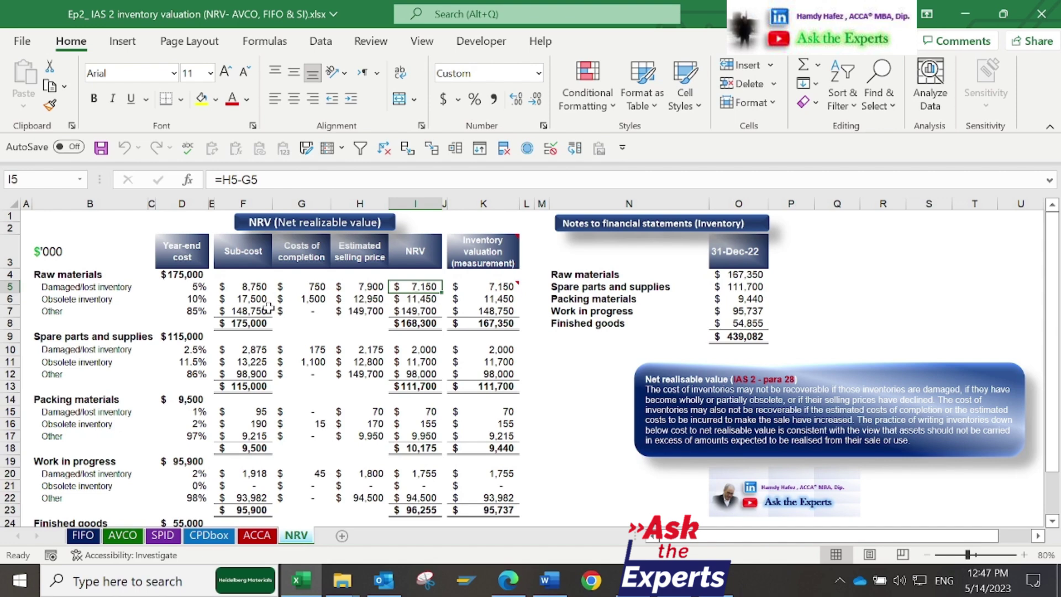
click(260, 288)
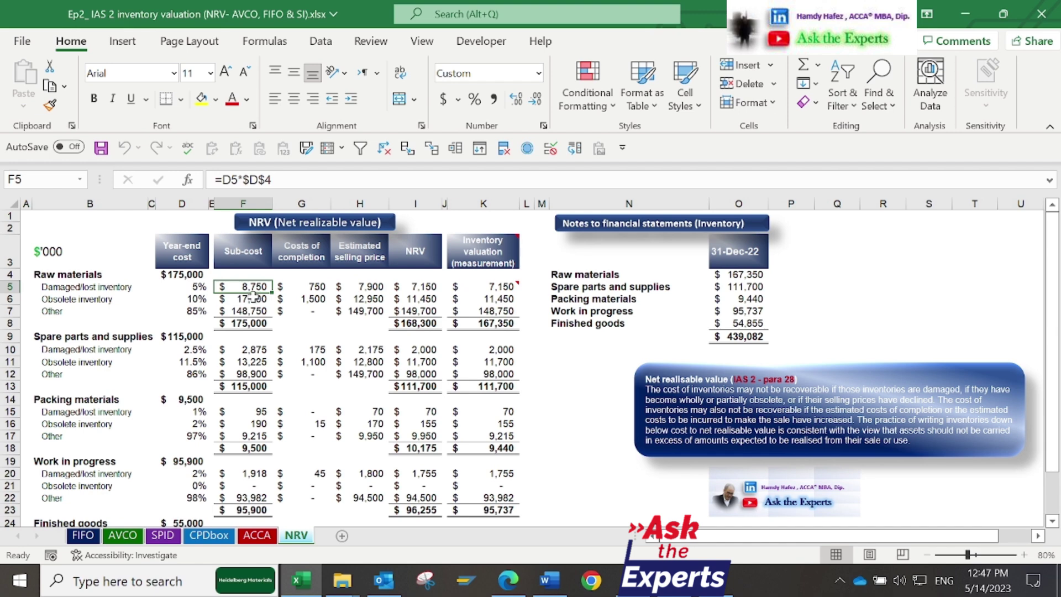
click(468, 289)
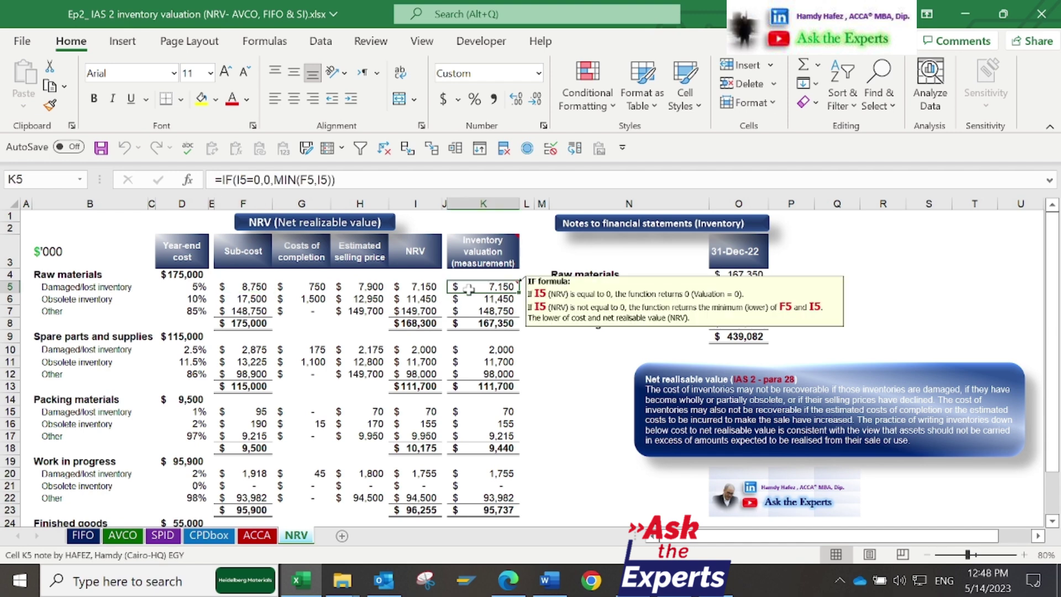
click(470, 296)
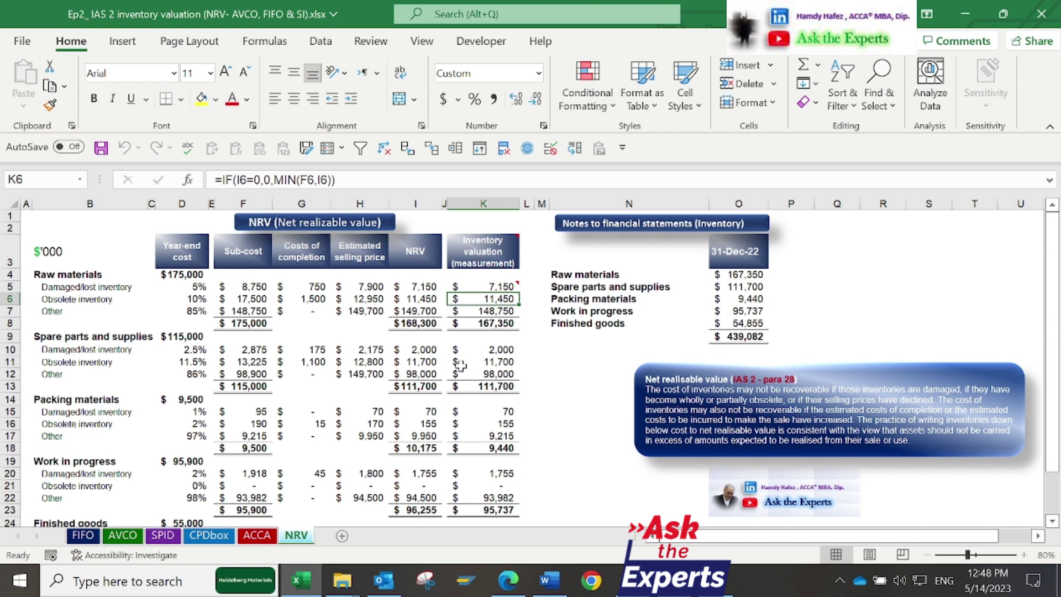